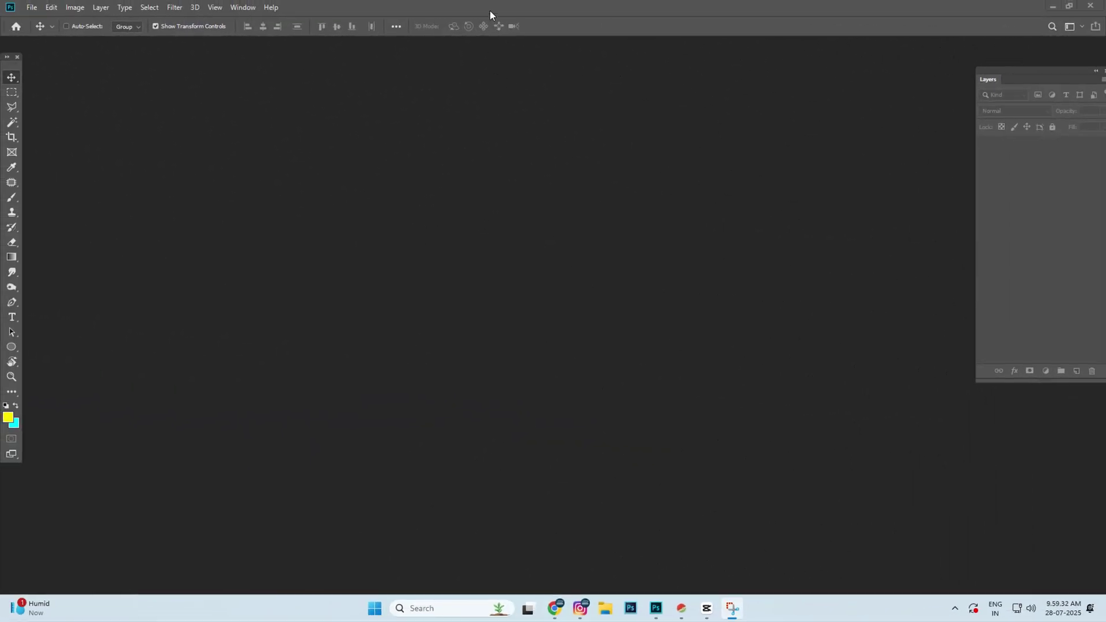
Step: Open 413-01.psd from the soon folder
left_click(31, 8)
left_click(32, 30)
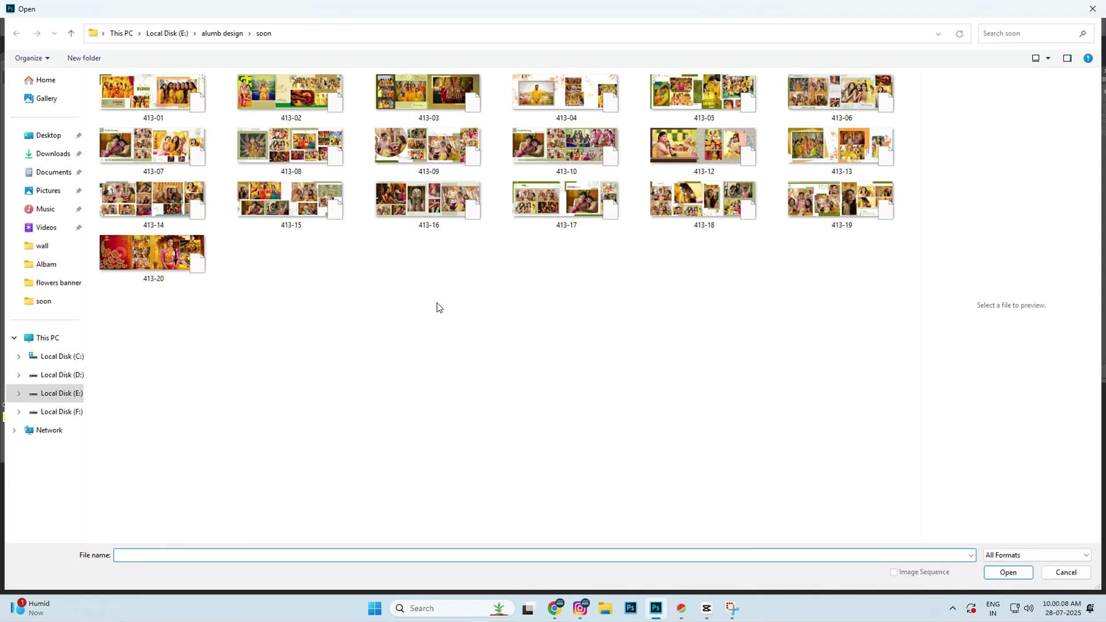
scroll(441, 308, "up", 2, "ctrl")
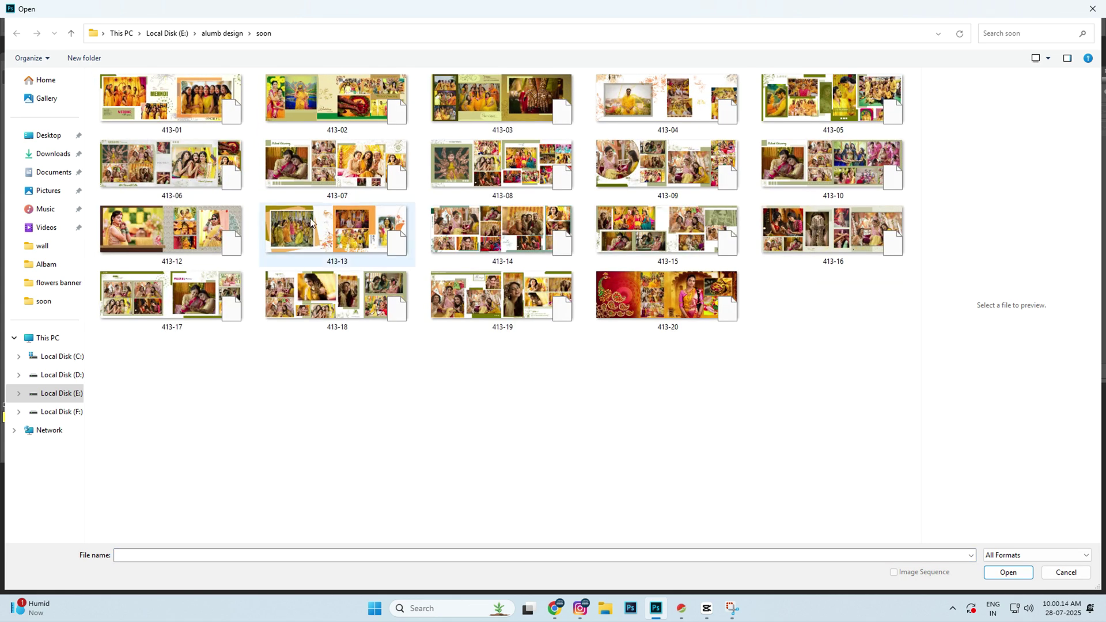
double_click(180, 86)
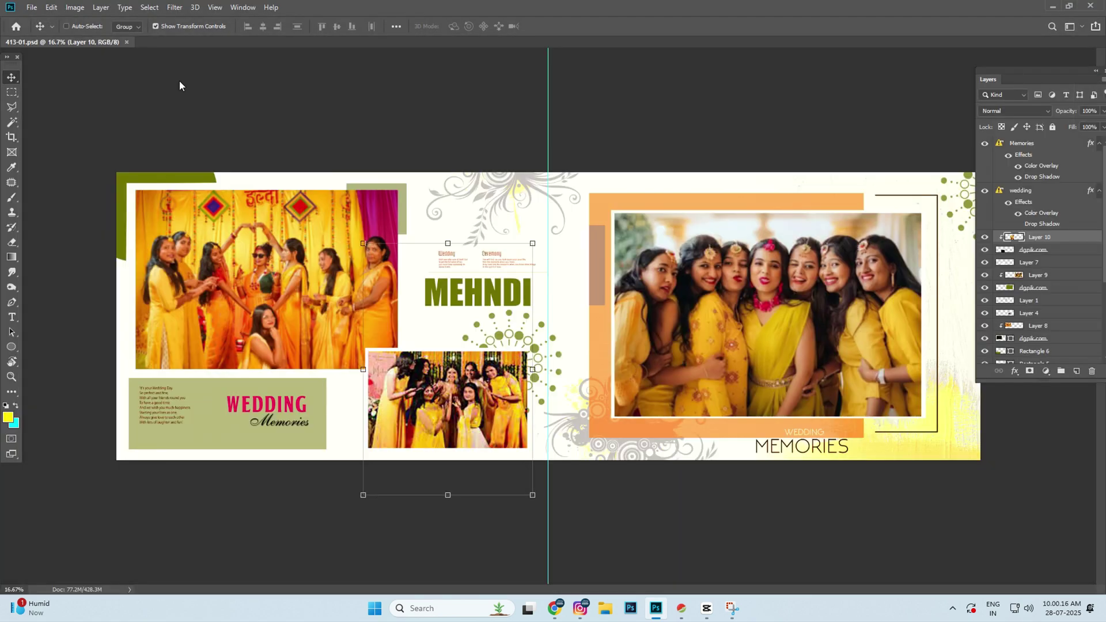
Step: Open all remaining spreads in the folder at once, through 413-20.psd
key("ctrl+o")
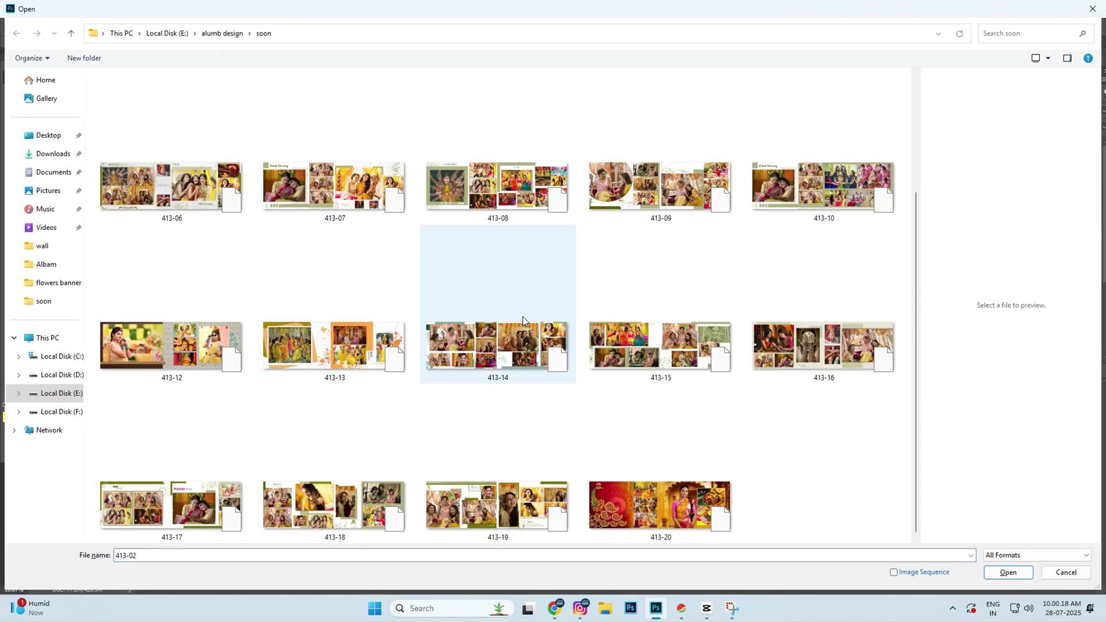
key("ctrl+a")
key("Return")
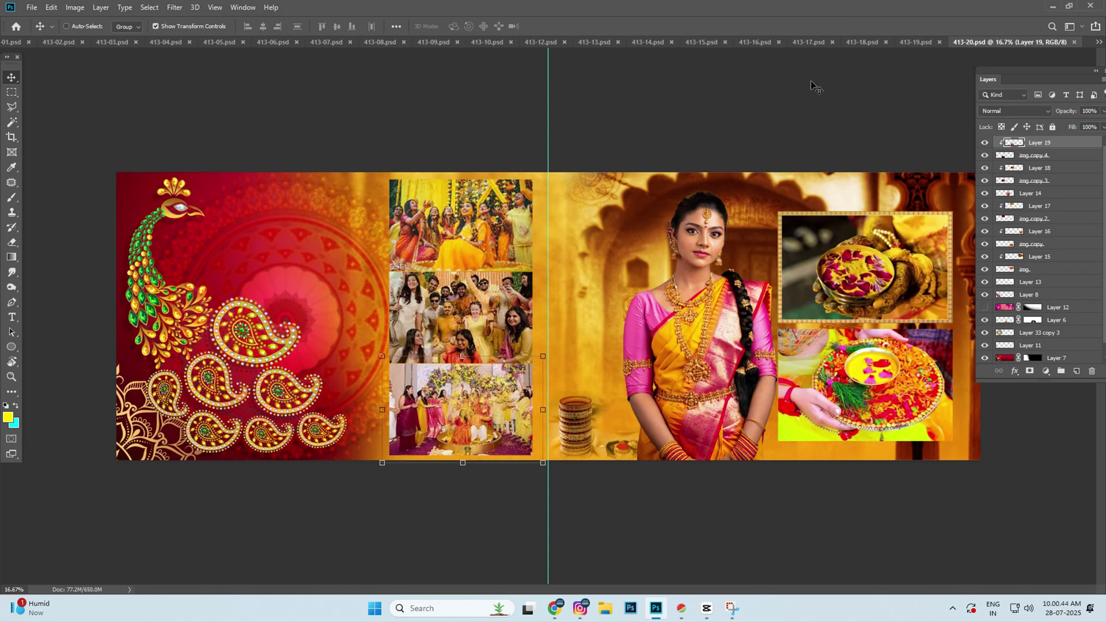
scroll(335, 425, "down", 1)
scroll(450, 444, "up", 2)
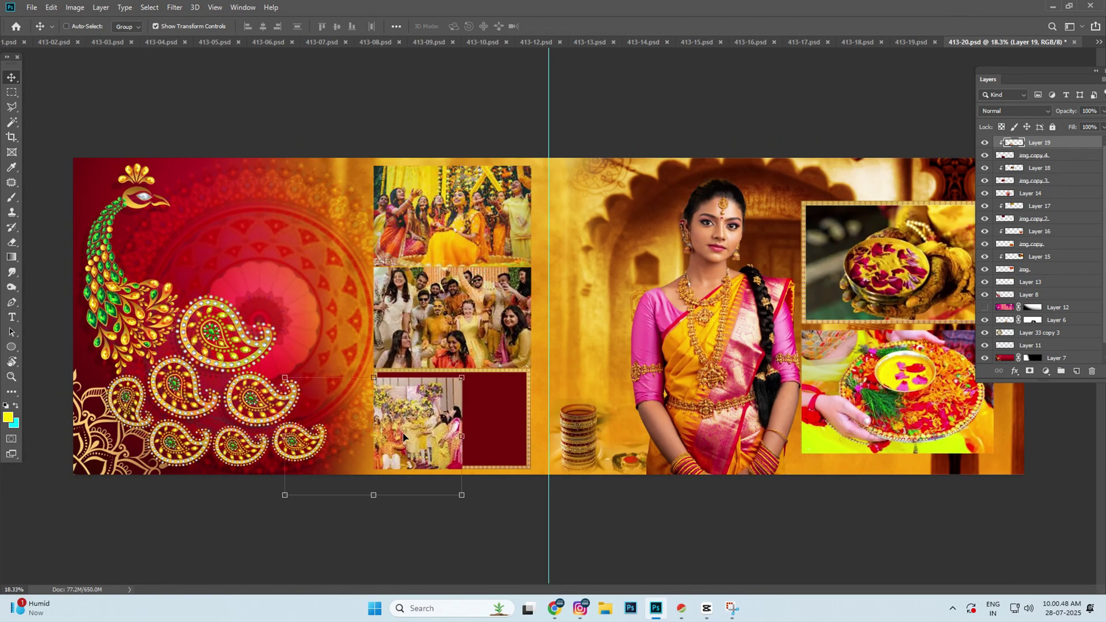
right_click(461, 416)
left_click(476, 429)
mouse_move(476, 429)
left_mouse_down()
mouse_move(527, 311)
mouse_move(479, 389)
left_mouse_up()
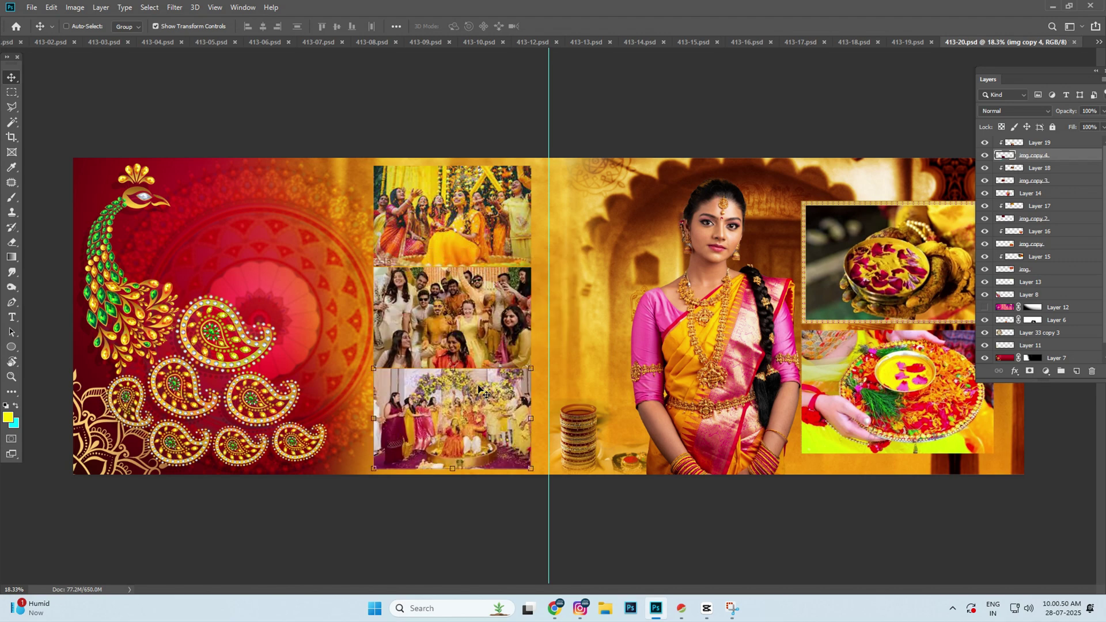
left_click(453, 427)
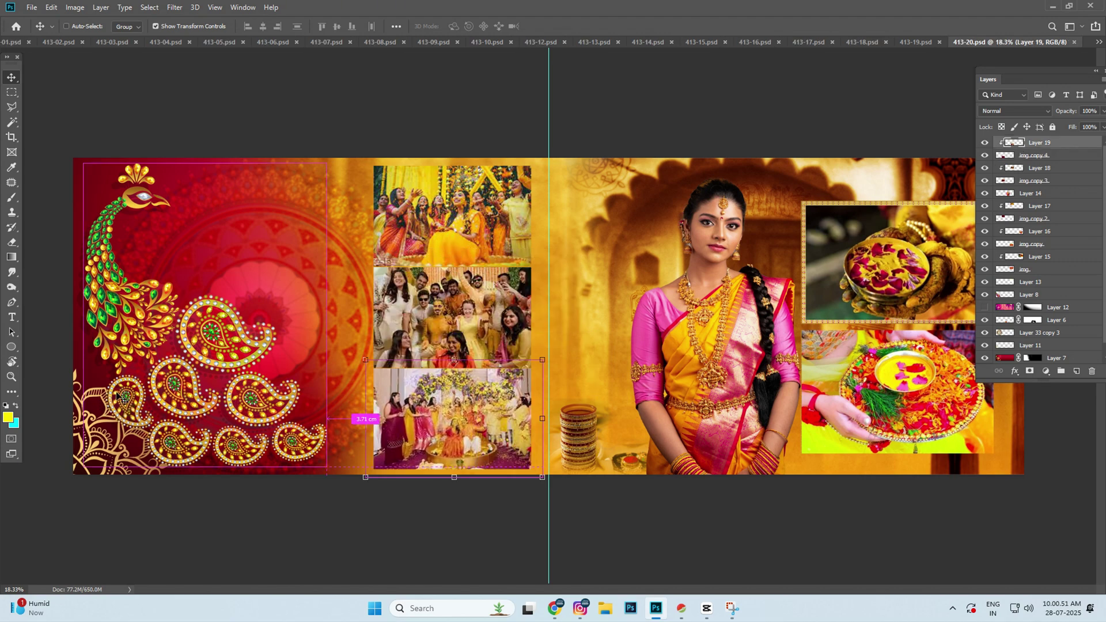
right_click(206, 362)
left_click(209, 379)
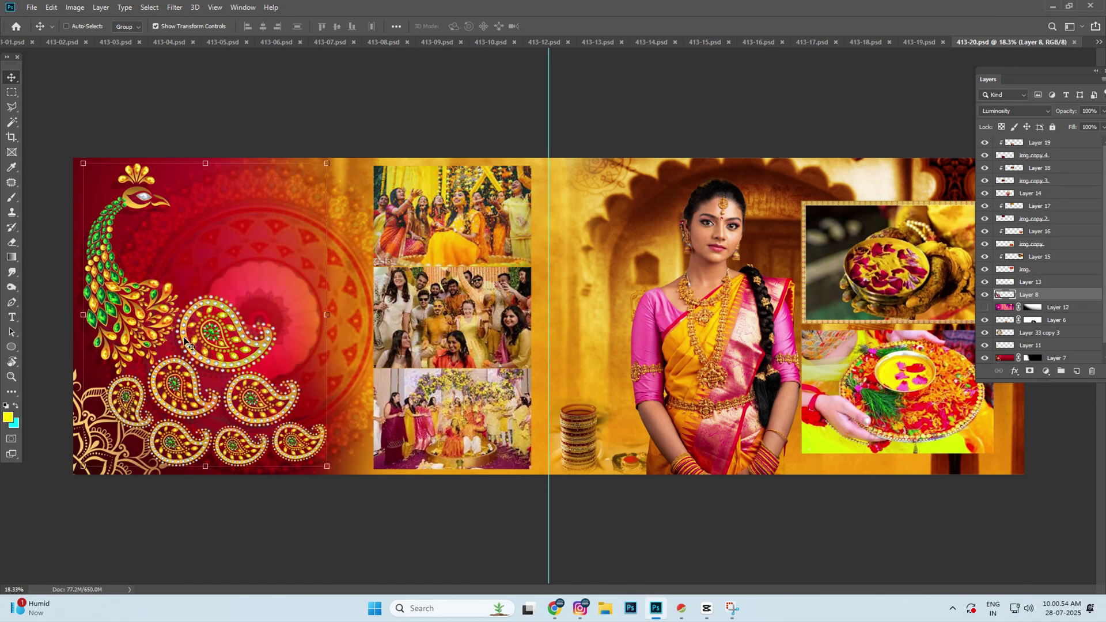
left_click_drag(275, 284, 296, 285)
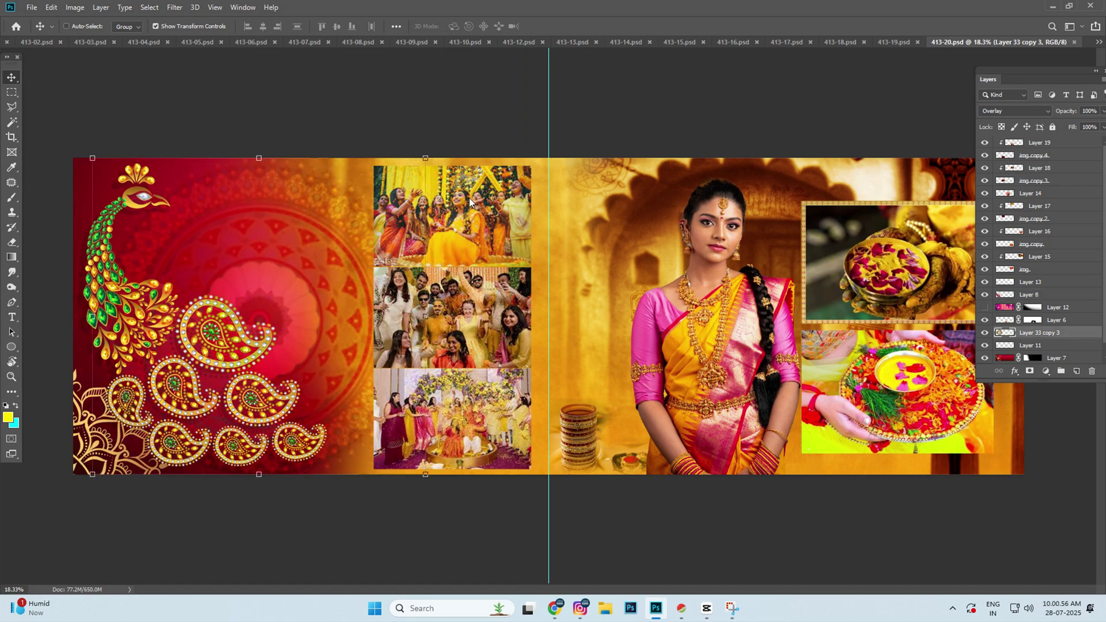
key("ctrl+z")
key("ctrl+z")
left_click(722, 226)
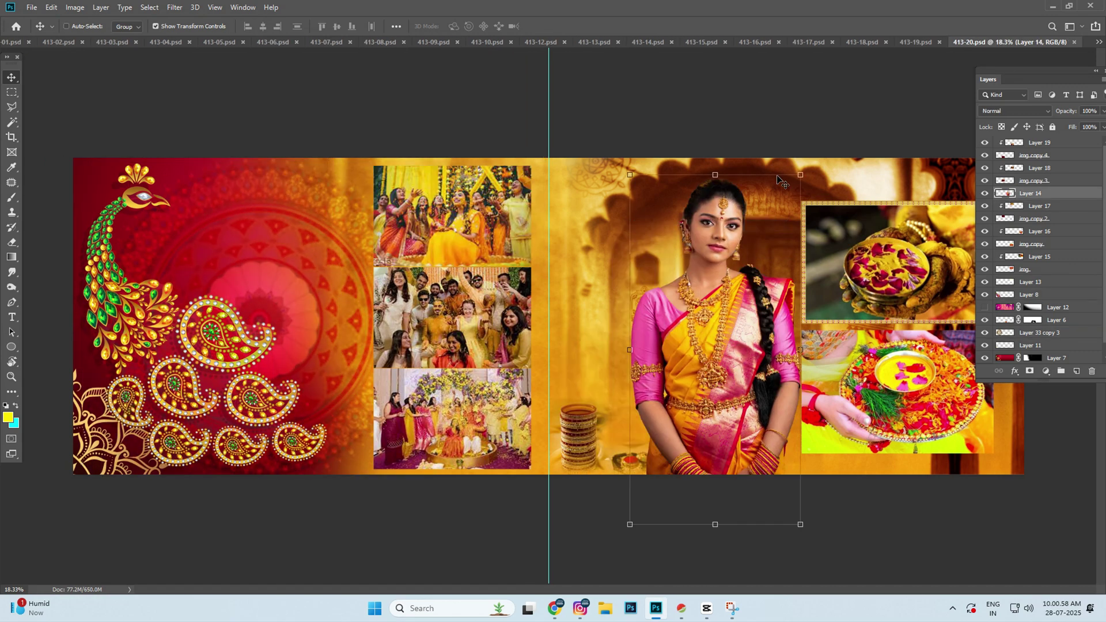
left_click(842, 190)
right_click(931, 253)
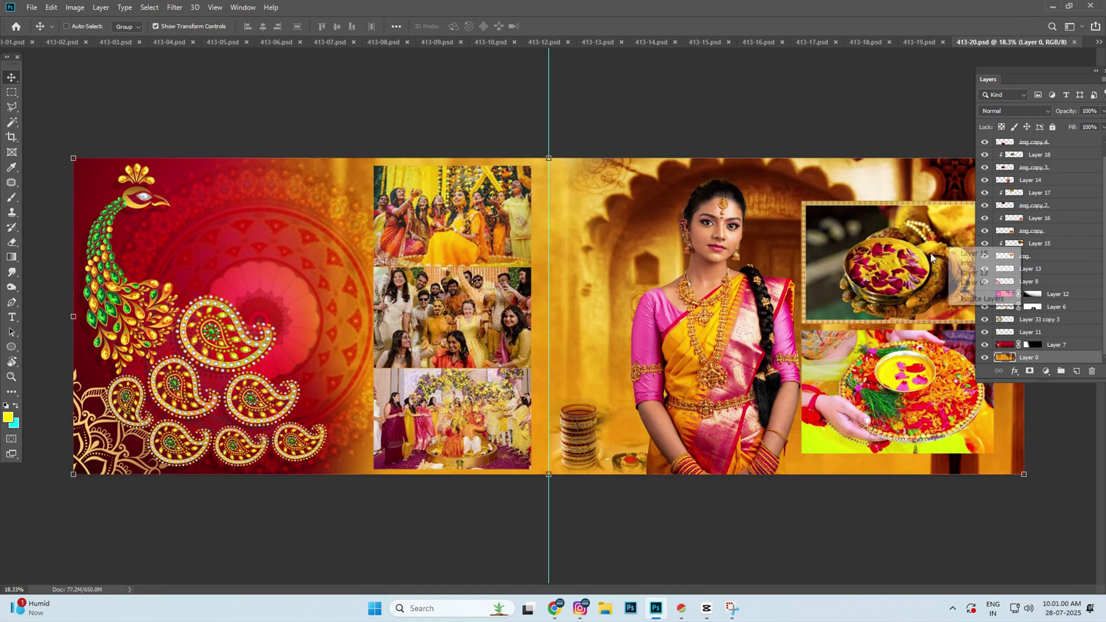
left_click(930, 266)
right_click(910, 393)
left_click(909, 403)
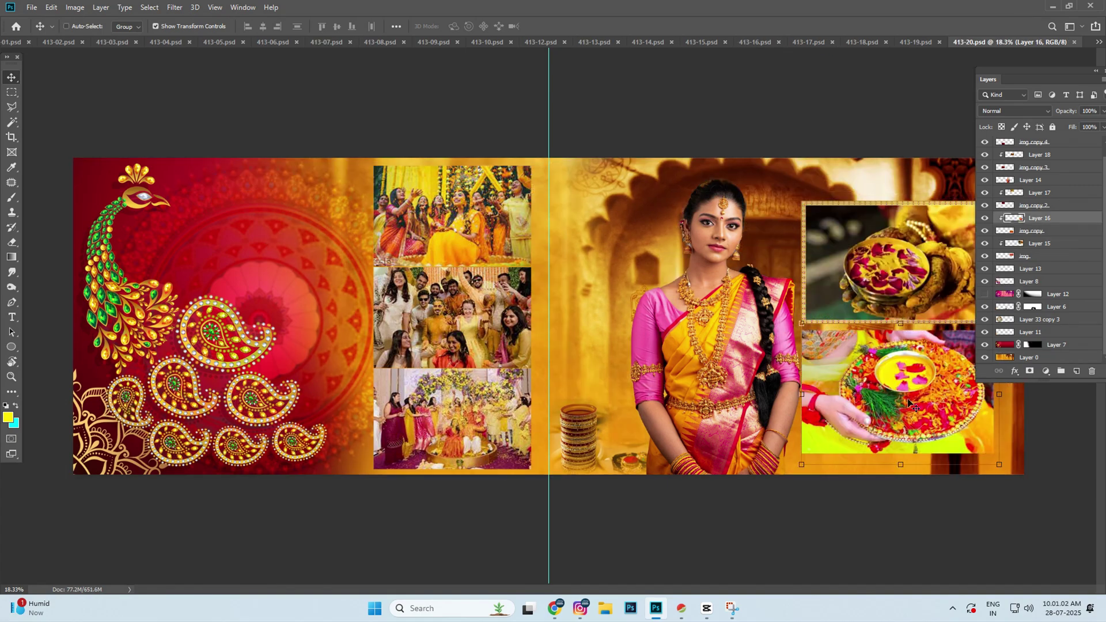
scroll(694, 274, "up", 3)
scroll(695, 273, "up", 3)
mouse_move(695, 274)
left_mouse_down()
mouse_move(221, 298)
mouse_move(584, 339)
left_mouse_up()
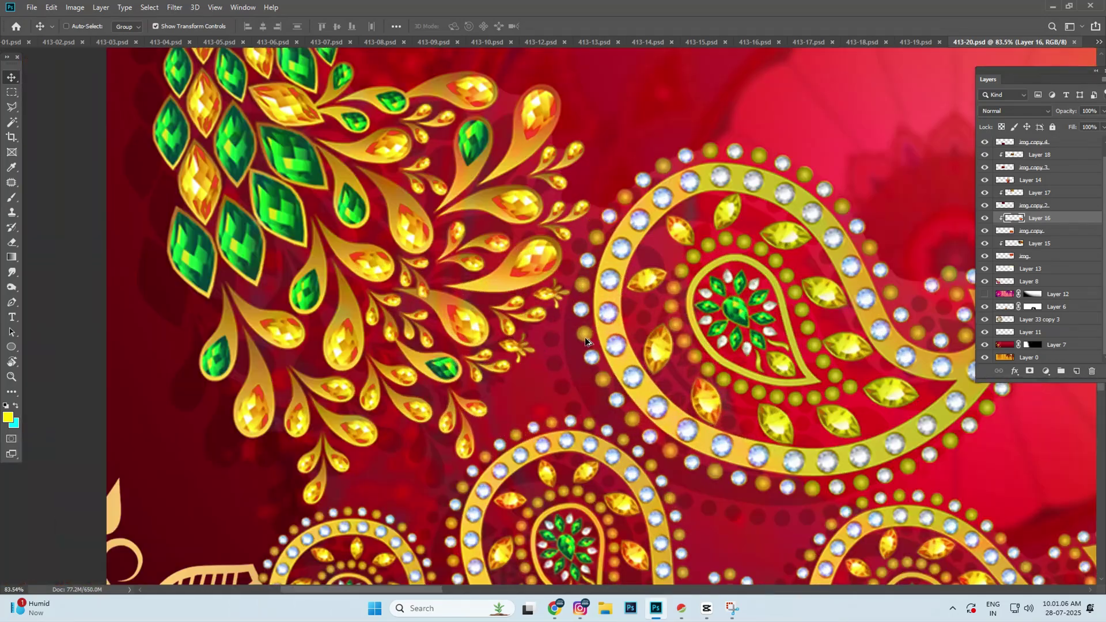
scroll(584, 339, "down", 2)
scroll(585, 339, "right", 10)
scroll(584, 339, "right", 10)
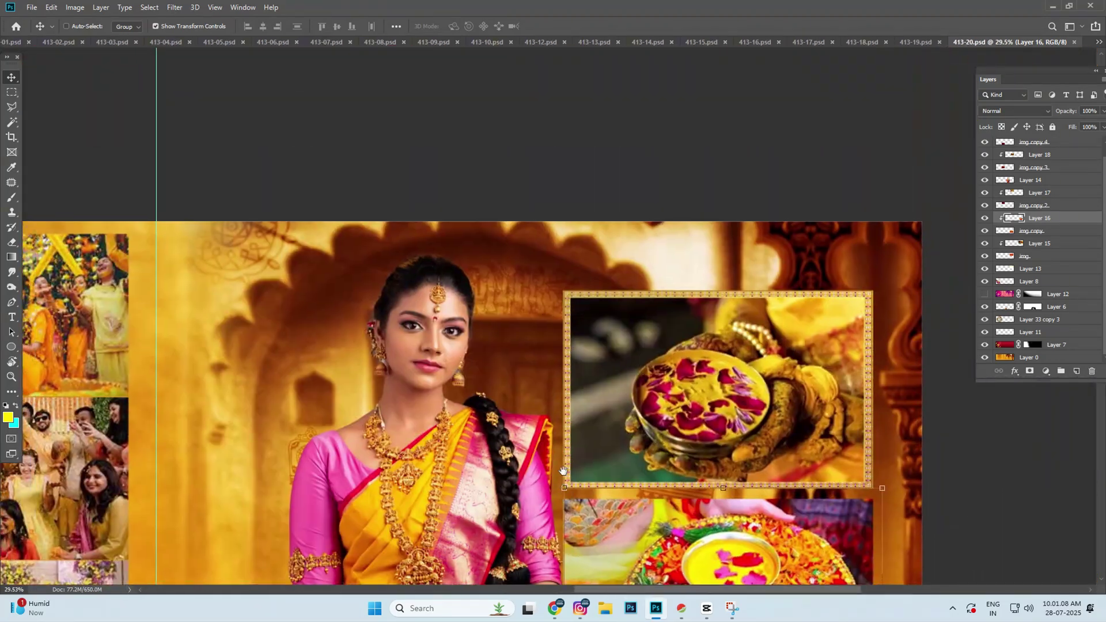
scroll(762, 444, "down", 5)
scroll(451, 441, "down", 3)
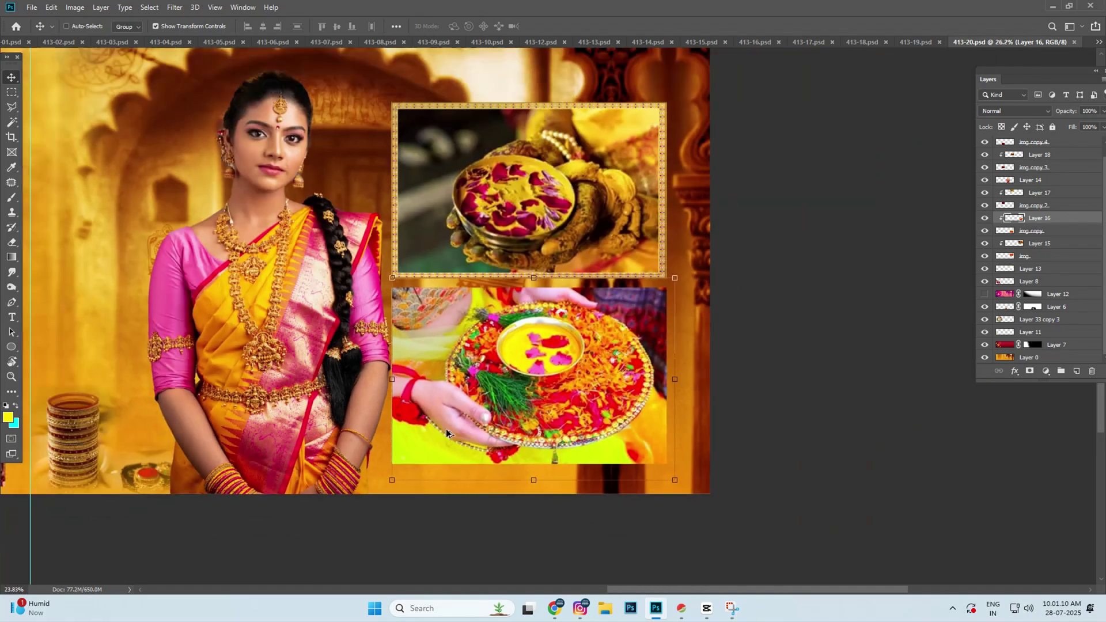
scroll(446, 429, "down", 2)
scroll(668, 354, "up", 2)
Step: On 413-19, select the floral ornament Layer 3 and the Marriage text layer
key("ctrl+shift+Tab")
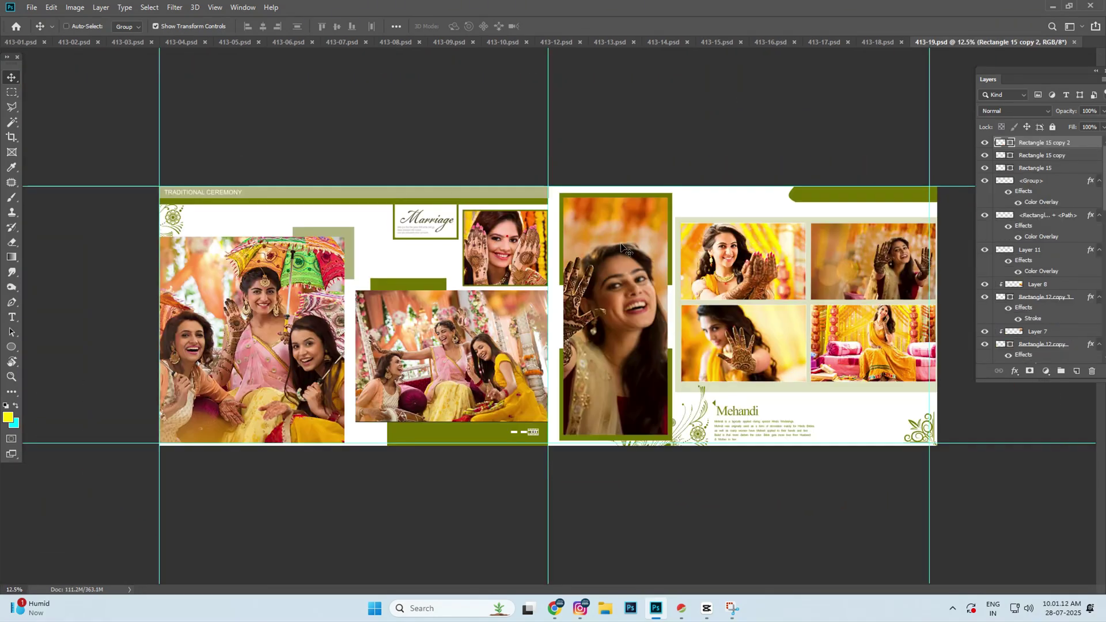
scroll(171, 324, "up", 1)
scroll(171, 324, "up", 2)
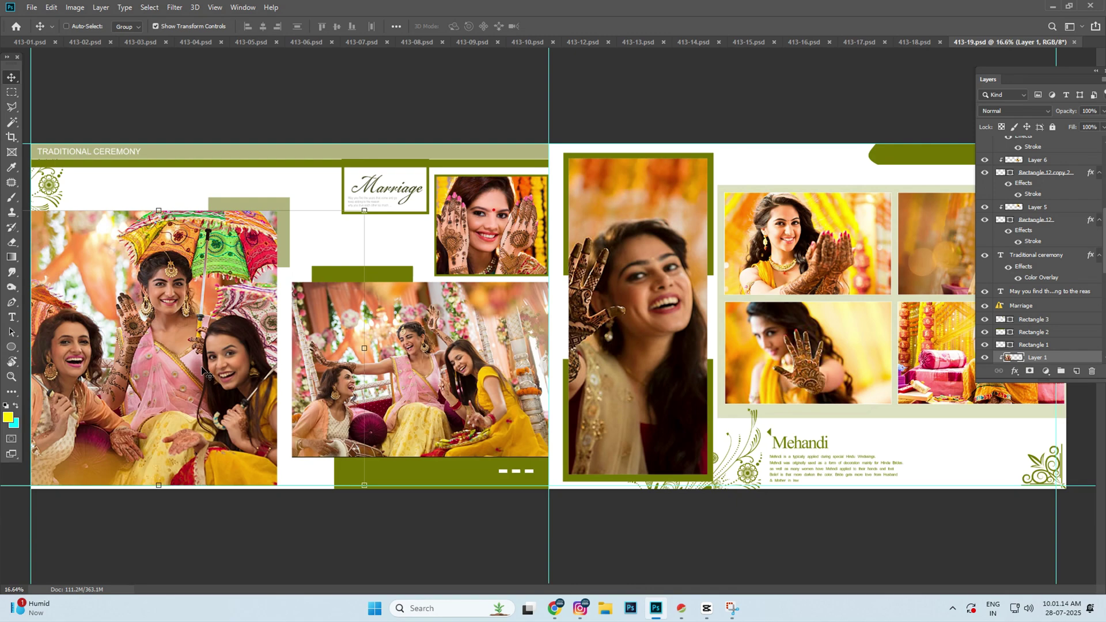
scroll(337, 313, "down", 5)
left_click(300, 230, "ctrl")
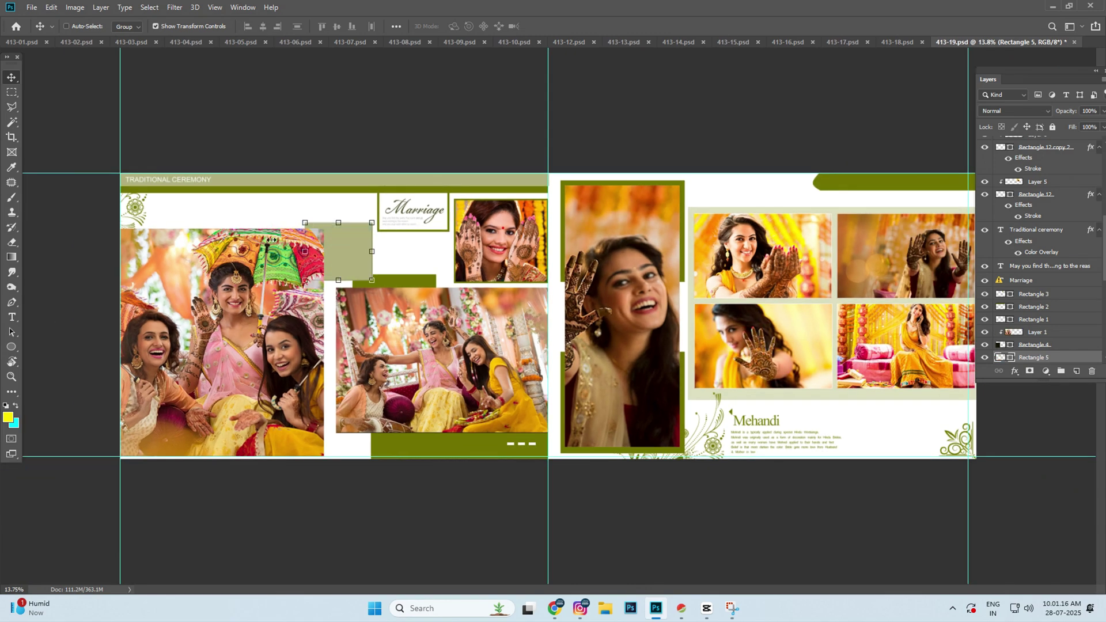
left_click(141, 216, "ctrl")
left_click(429, 218, "ctrl")
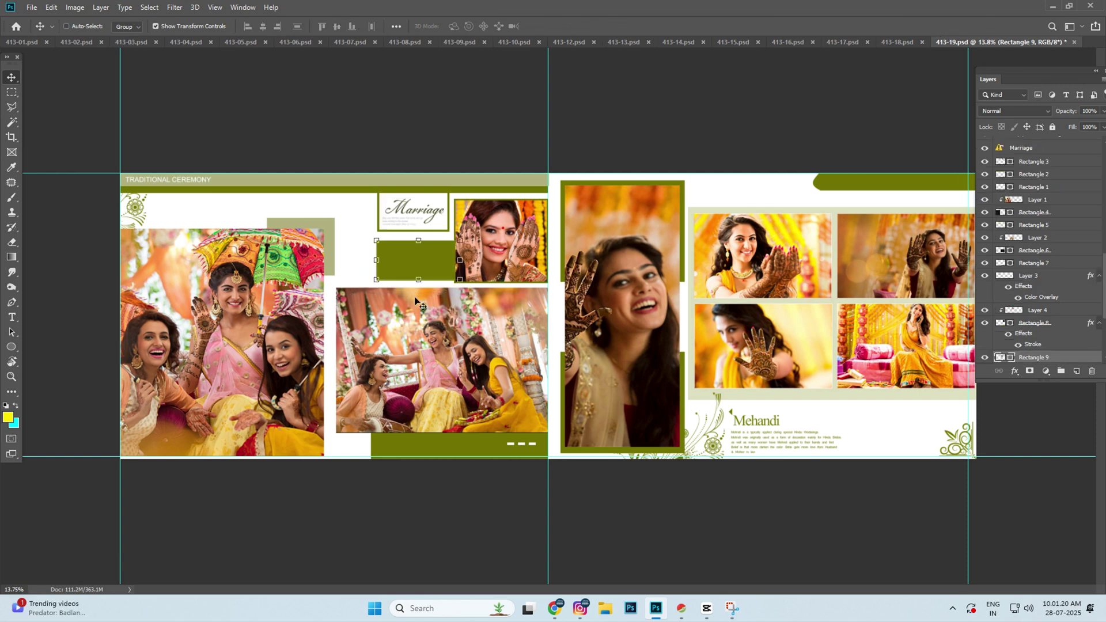
Step: Select Layer 2 and Rectangle 13, then move a copy of the green Rectangle 14 frame
right_click(459, 362)
left_click(478, 368)
right_click(503, 238)
left_click(503, 240)
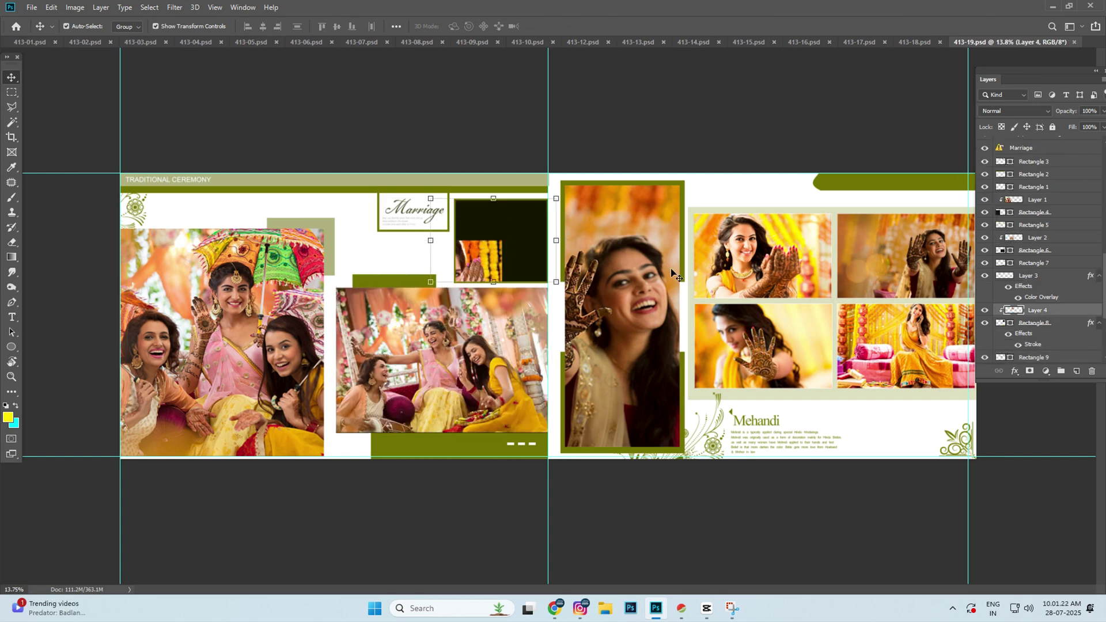
mouse_move(627, 299)
left_mouse_down()
mouse_move(612, 314)
mouse_move(627, 299)
left_mouse_up()
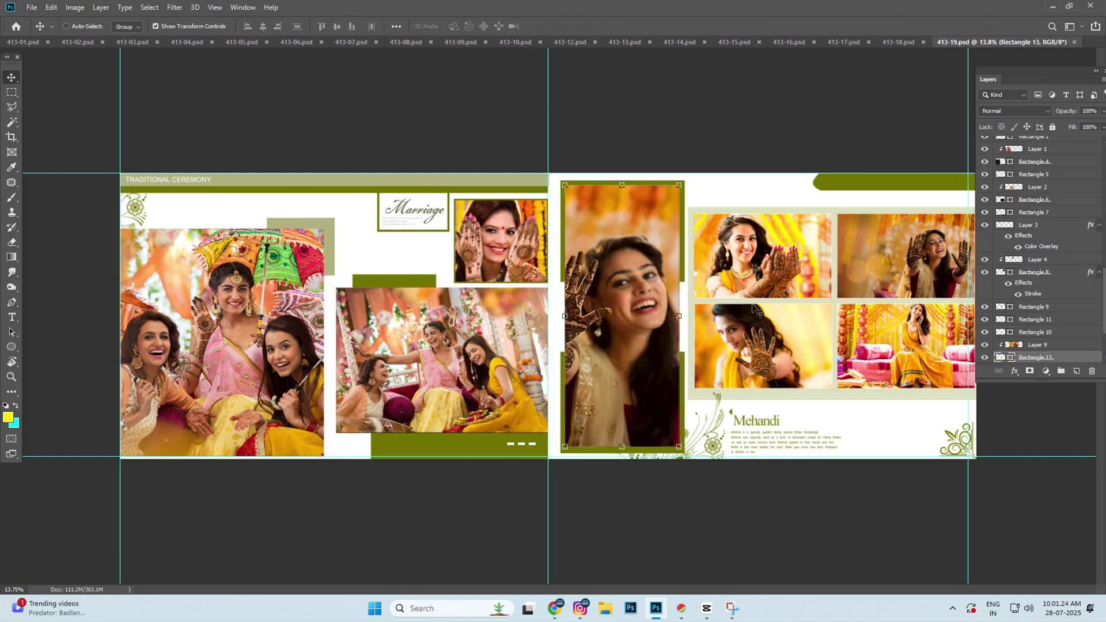
left_click(686, 257)
left_click_drag(666, 259, 628, 300)
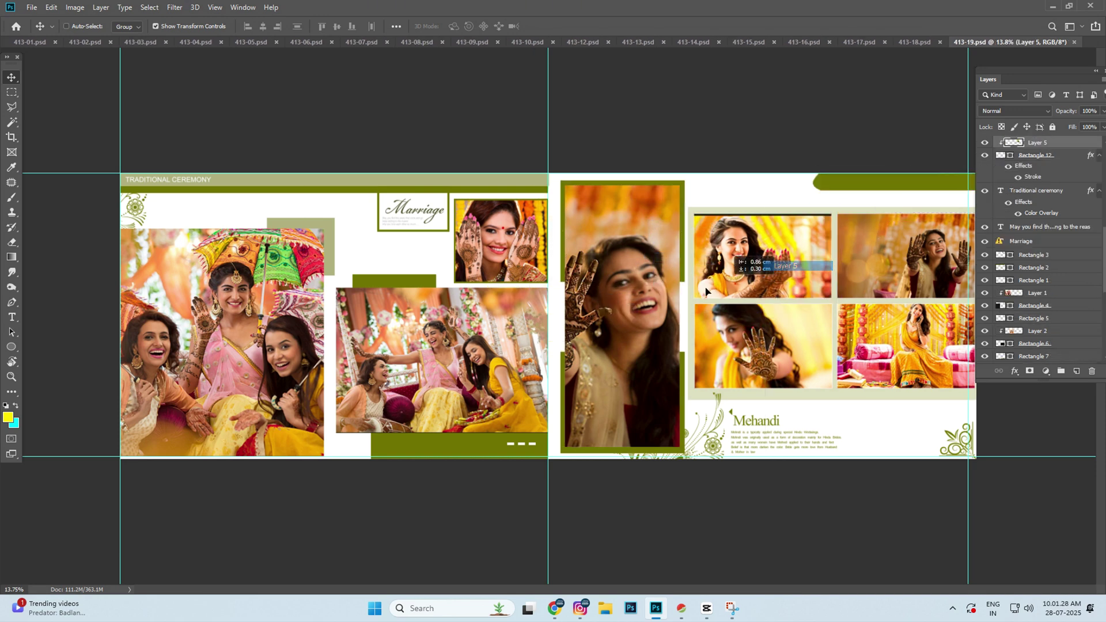
Step: Select Layer 7, the top-right photo, and pan onto the Mehandi page
right_click(885, 270)
left_click(884, 276)
scroll(599, 288, "up", 8)
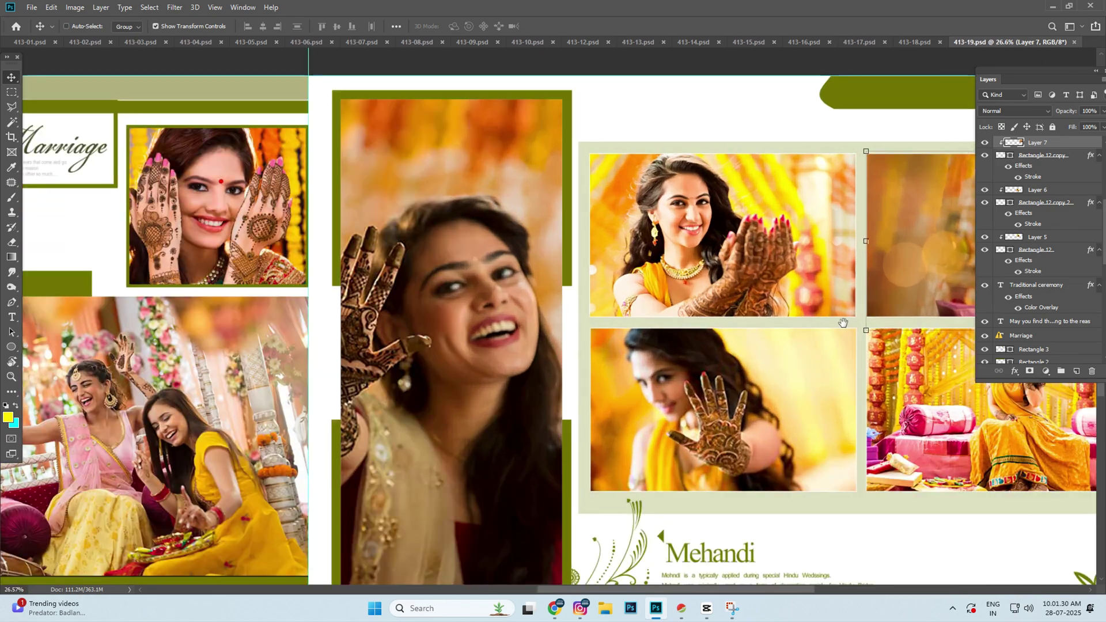
scroll(592, 297, "down", 4)
scroll(633, 317, "down", 3)
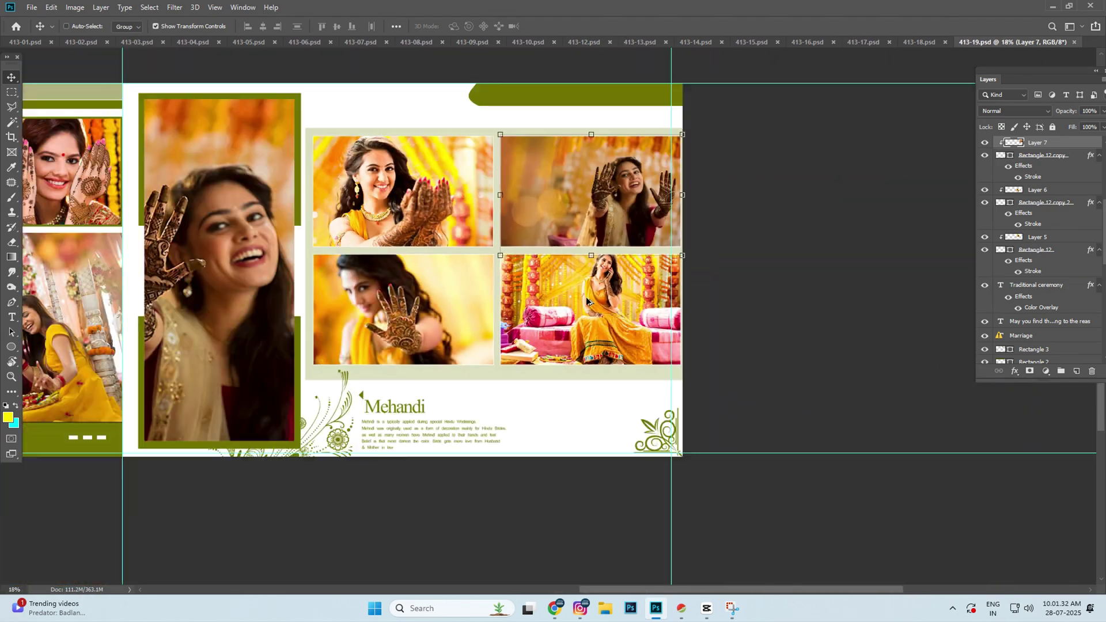
scroll(816, 378, "up", 1)
left_click_drag(816, 378, 523, 407)
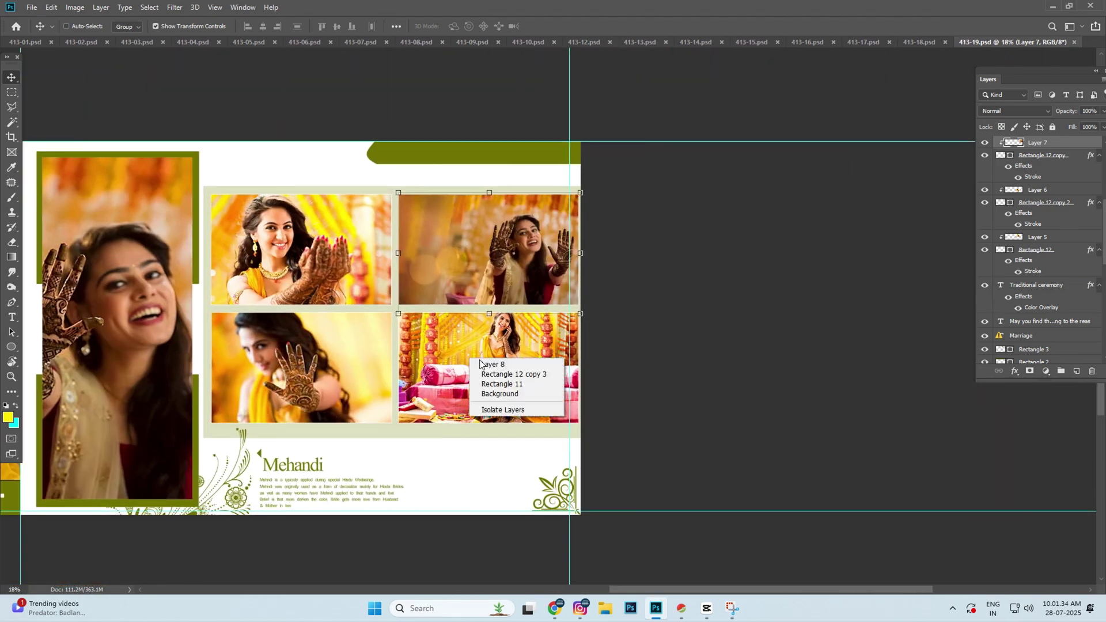
Step: Select Layer 8, Layer 6 (bottom-left photo) and Layer 11
left_click(493, 364)
right_click(280, 349)
left_click(300, 357)
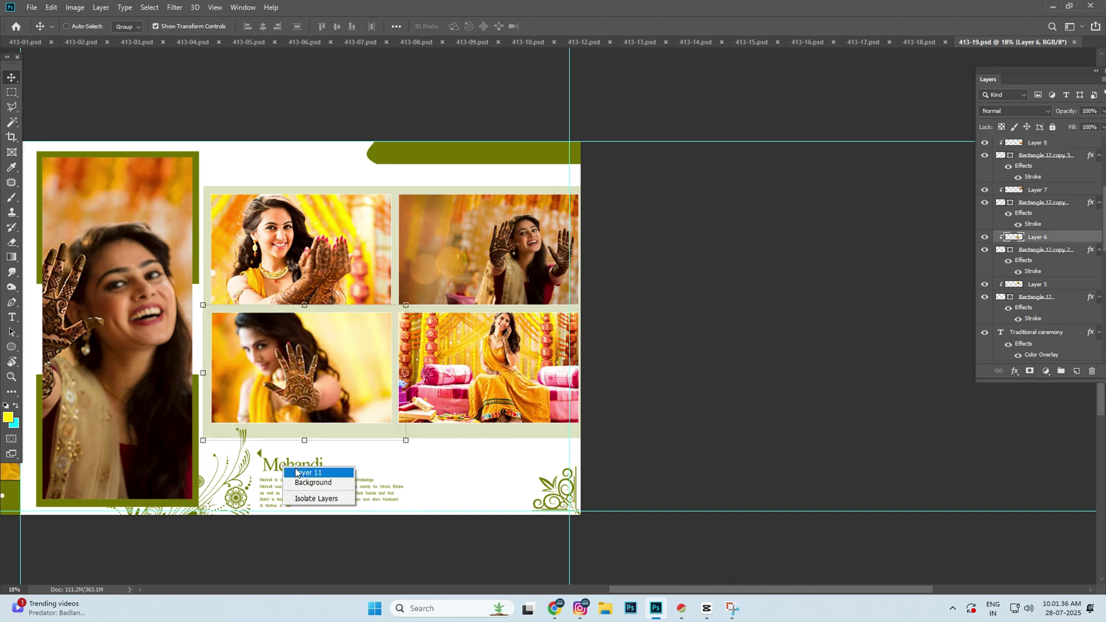
left_click(296, 472)
Step: Try moving the locked Background, dismiss the warning, then select Layer 10 and the rectangle-path layer
right_click(239, 495)
left_click(259, 502)
left_click_drag(254, 507, 214, 511)
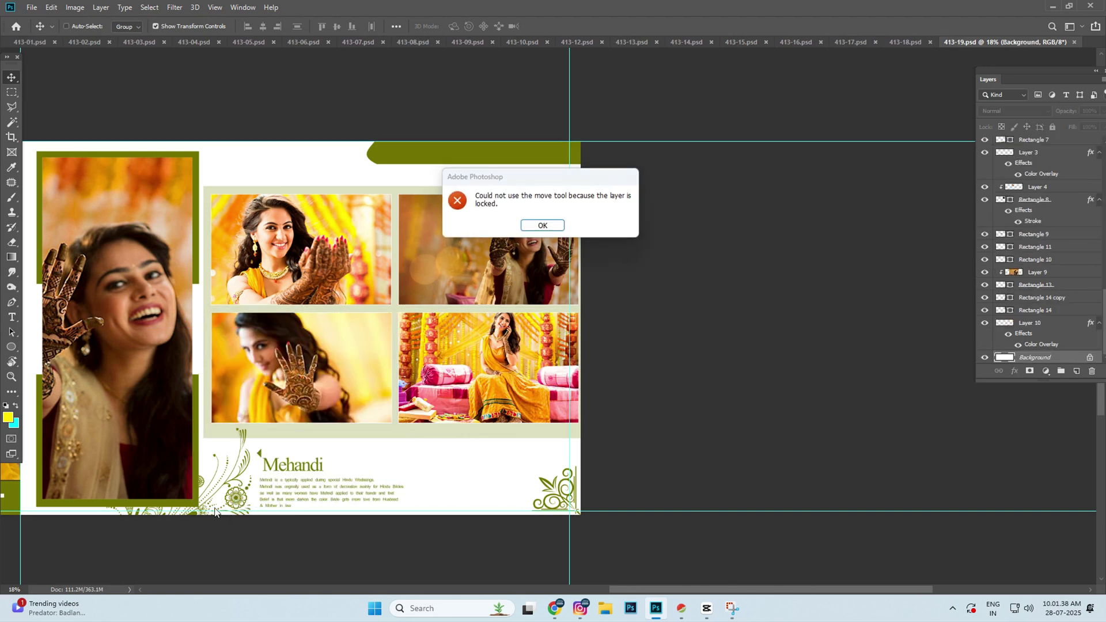
left_click(554, 229)
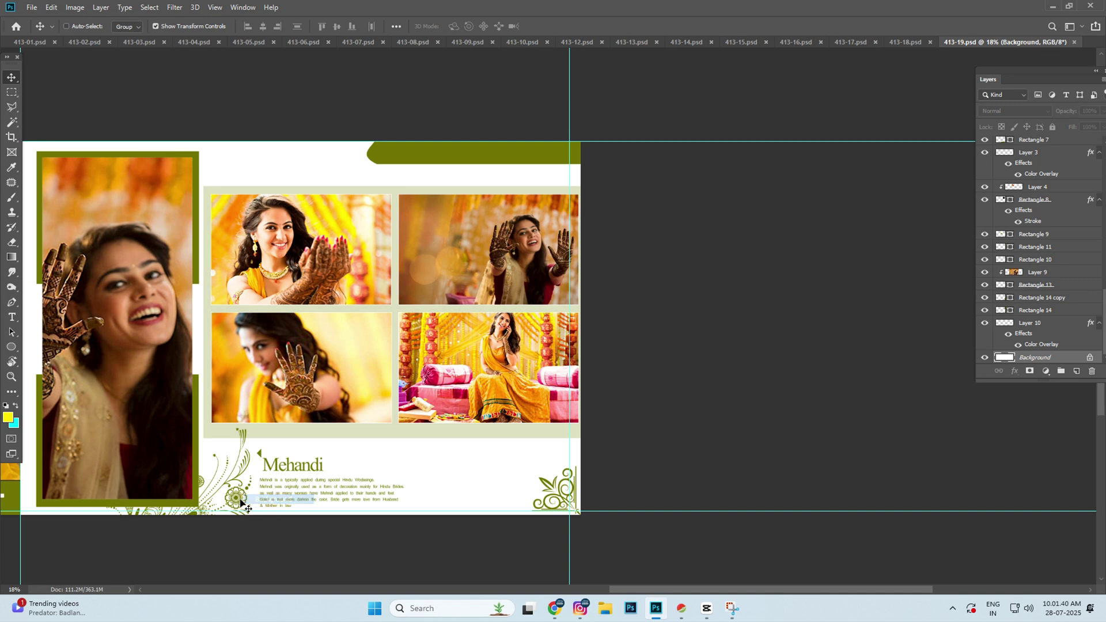
left_click(271, 499)
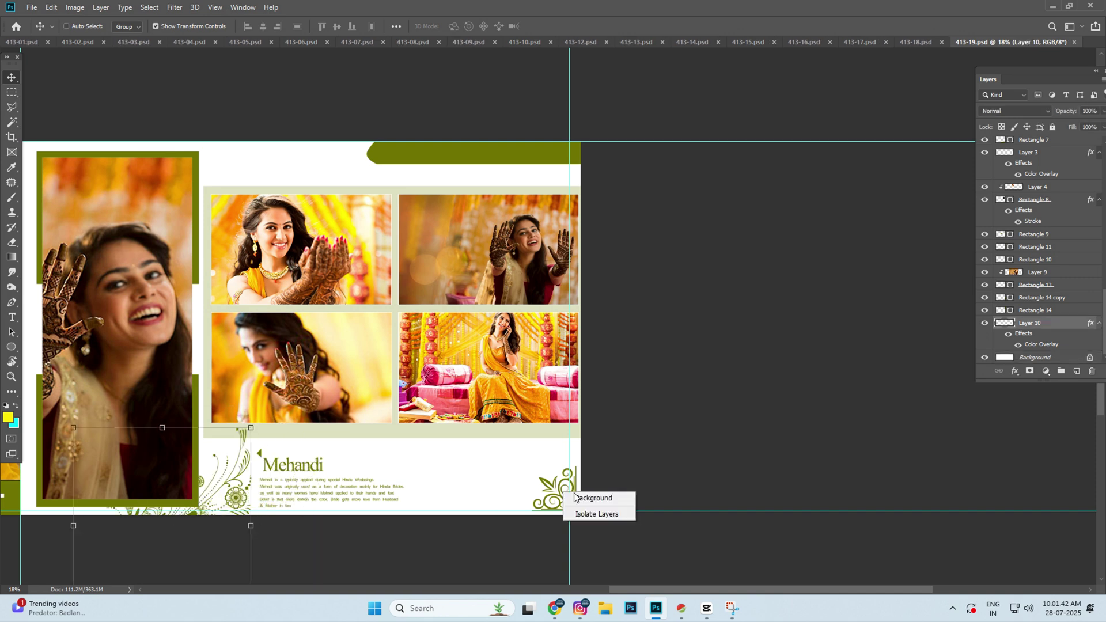
left_click(554, 495)
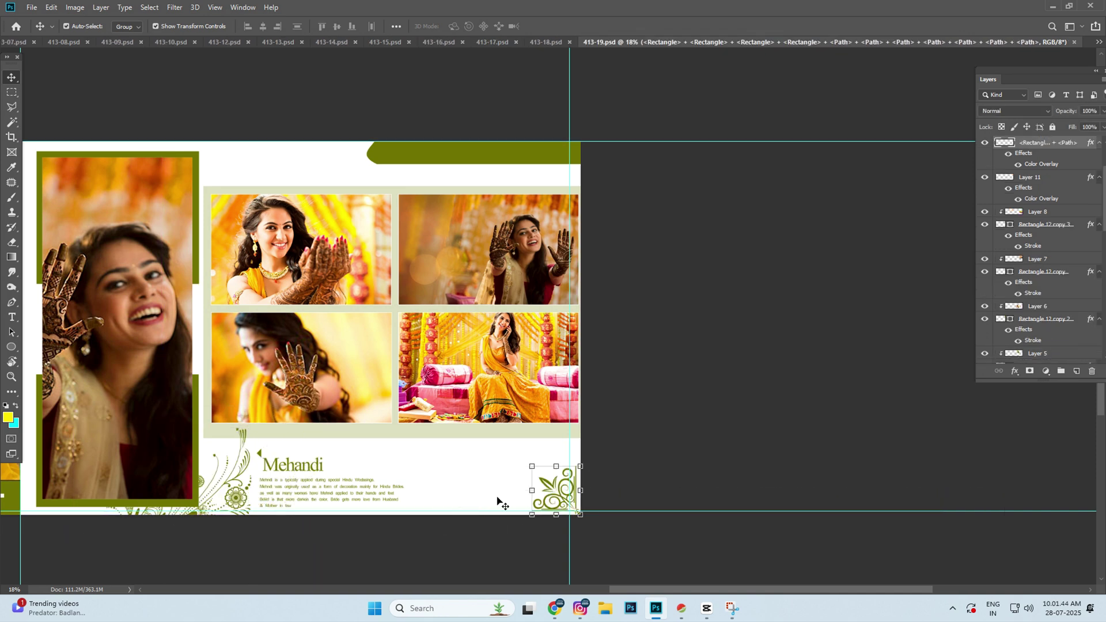
Step: Fit the whole spread on screen, pan across it, and close 413-19.psd
key("ctrl+0")
scroll(613, 428, "up", 5)
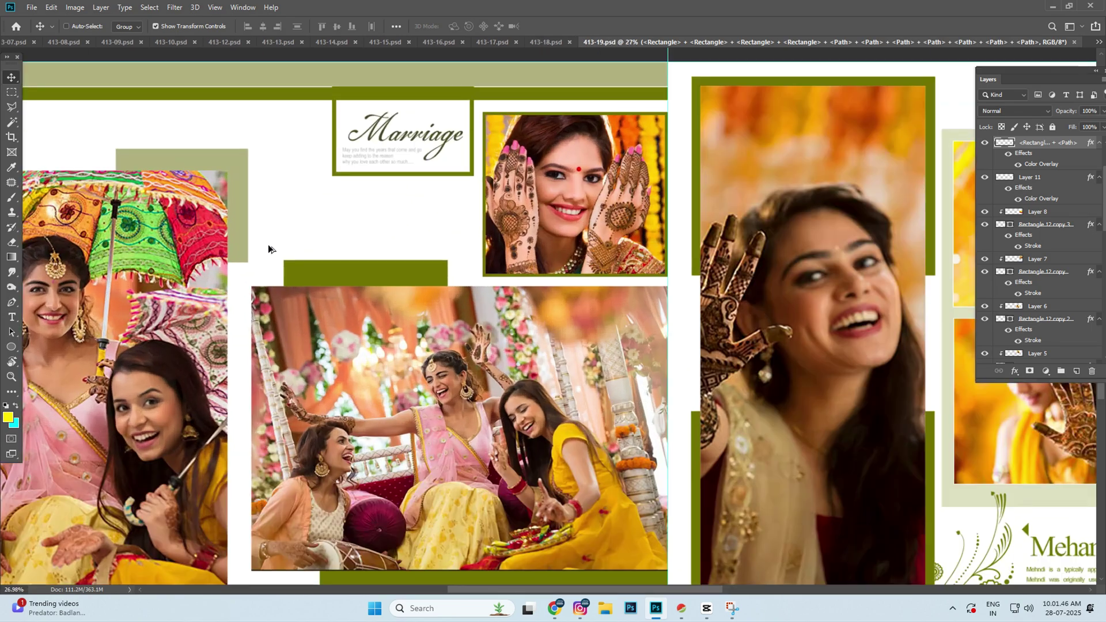
left_click_drag(462, 445, 266, 184)
scroll(266, 185, "down", 3)
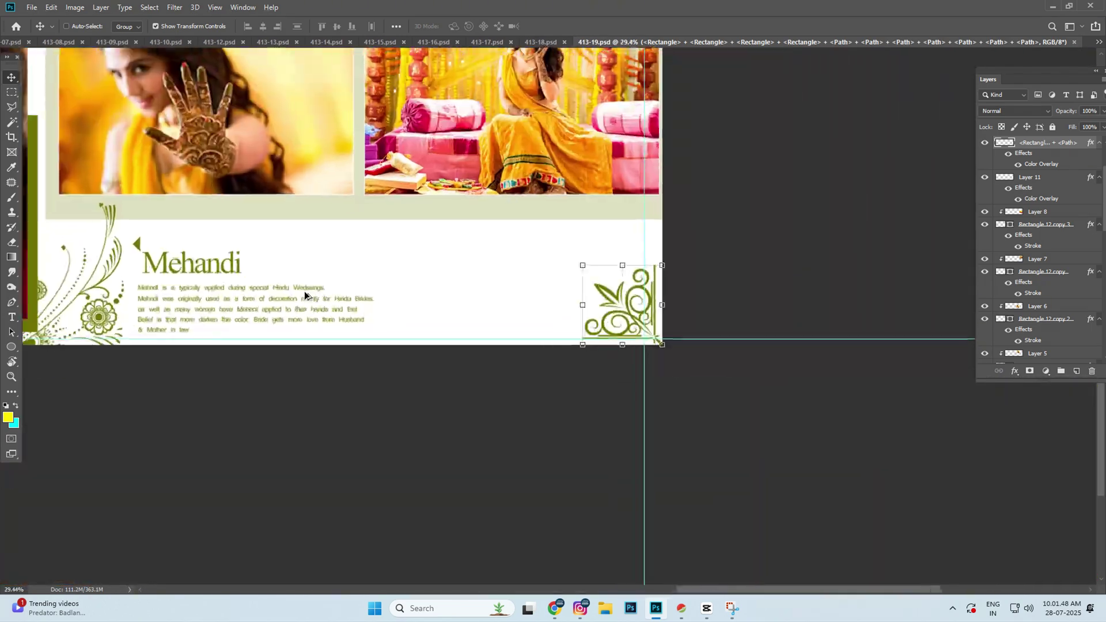
scroll(344, 314, "down", 2)
scroll(344, 314, "down", 1)
key("ctrl+w")
scroll(344, 314, "up", 2)
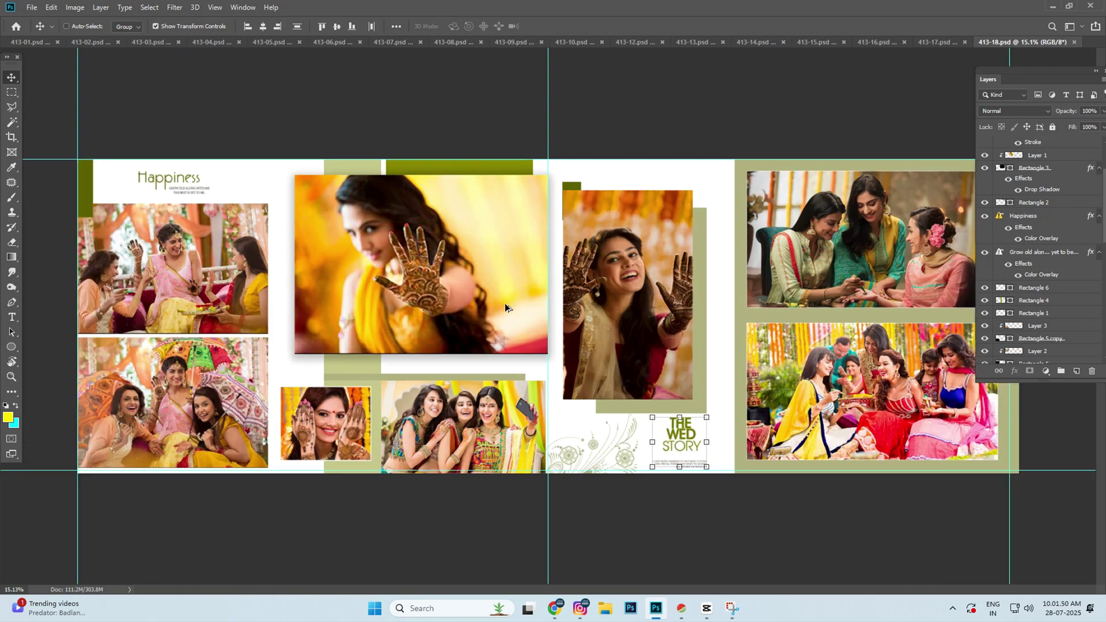
scroll(505, 303, "up", 2)
scroll(330, 303, "down", 2)
scroll(634, 291, "down", 3)
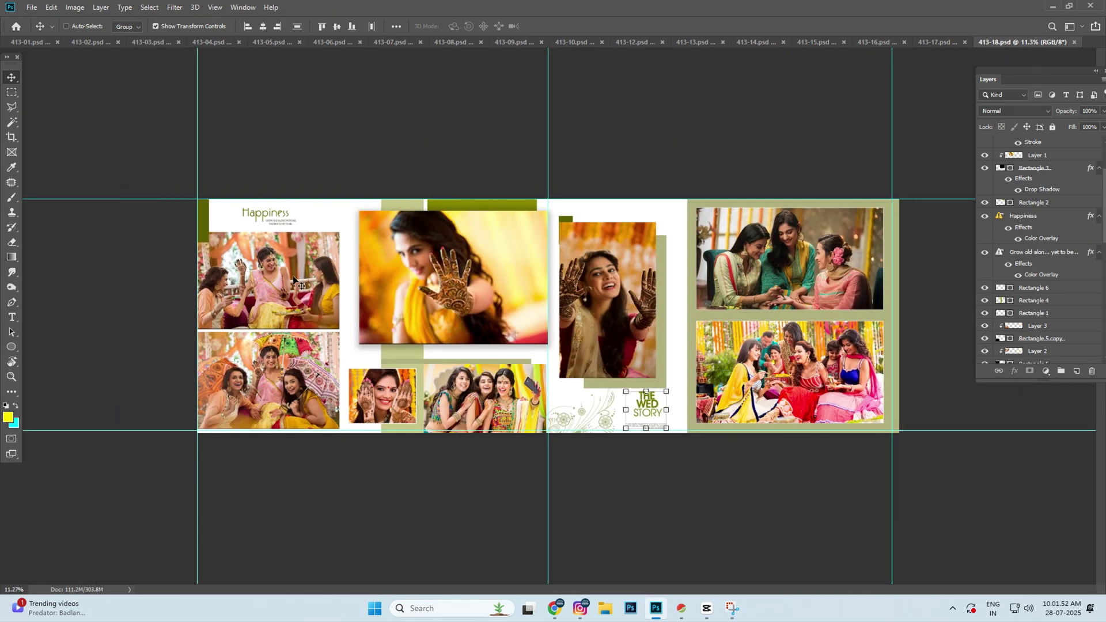
right_click(401, 253)
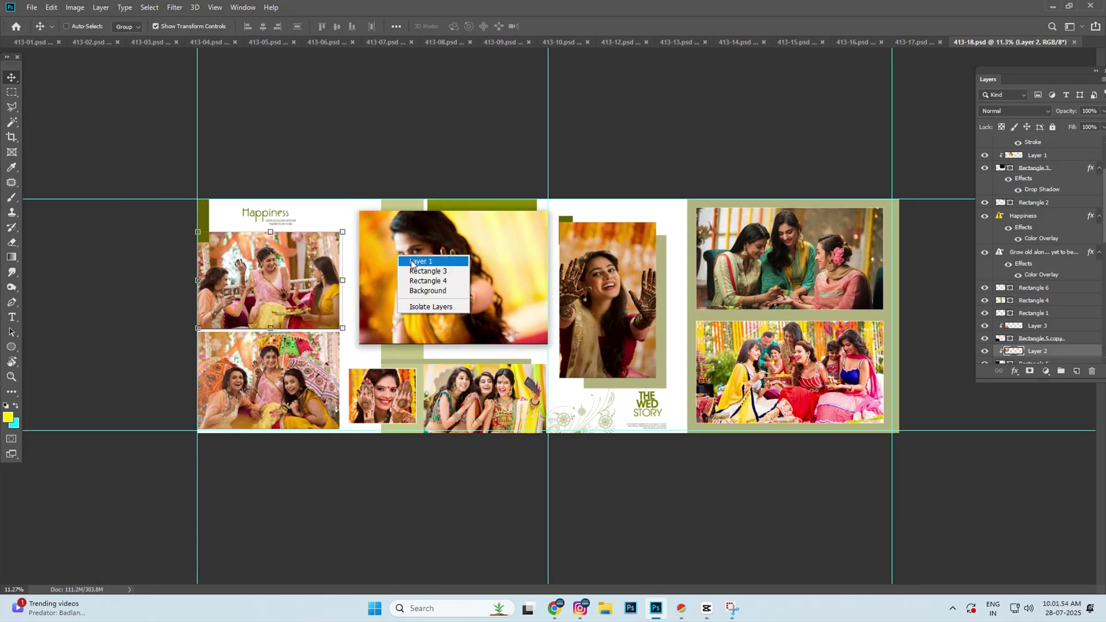
left_click(415, 263)
right_click(394, 393)
left_click(292, 391, "ctrl")
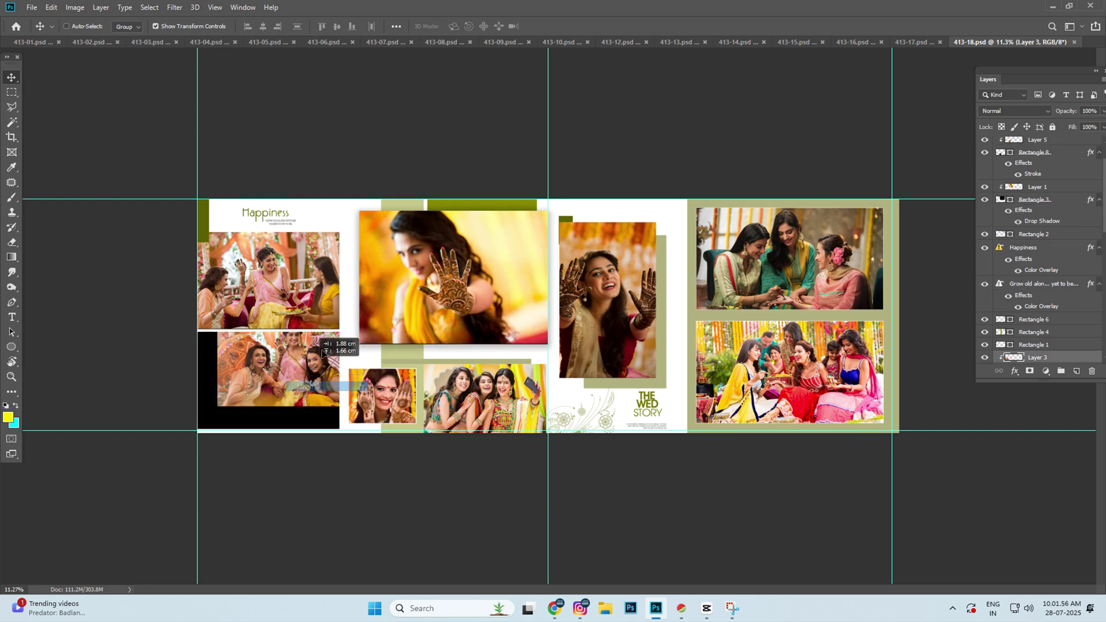
right_click(448, 400)
left_click(588, 426)
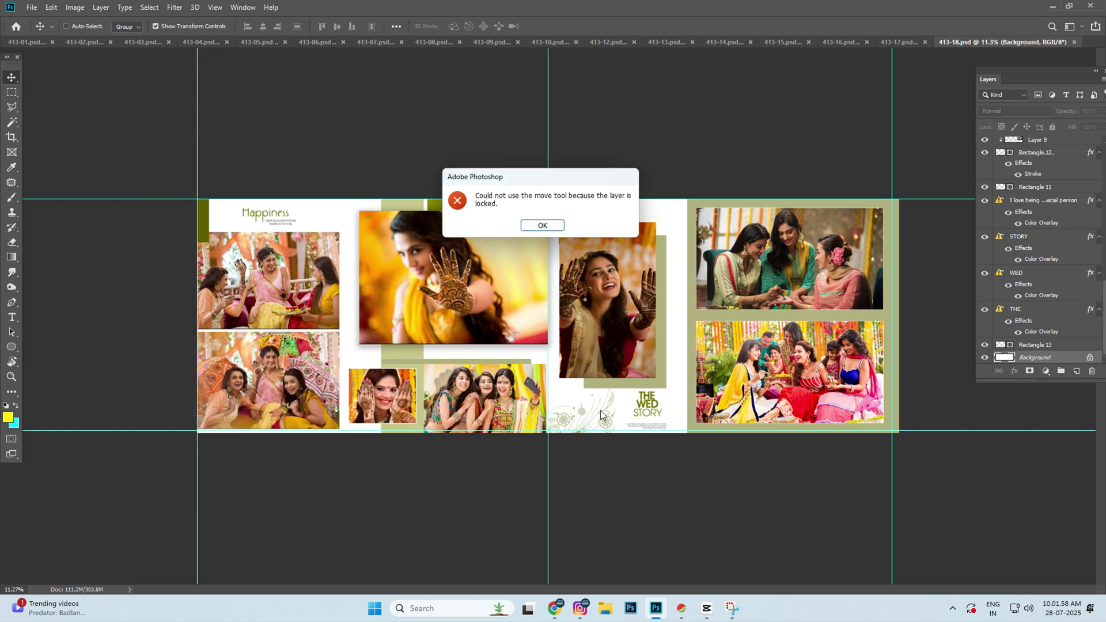
left_click(552, 225)
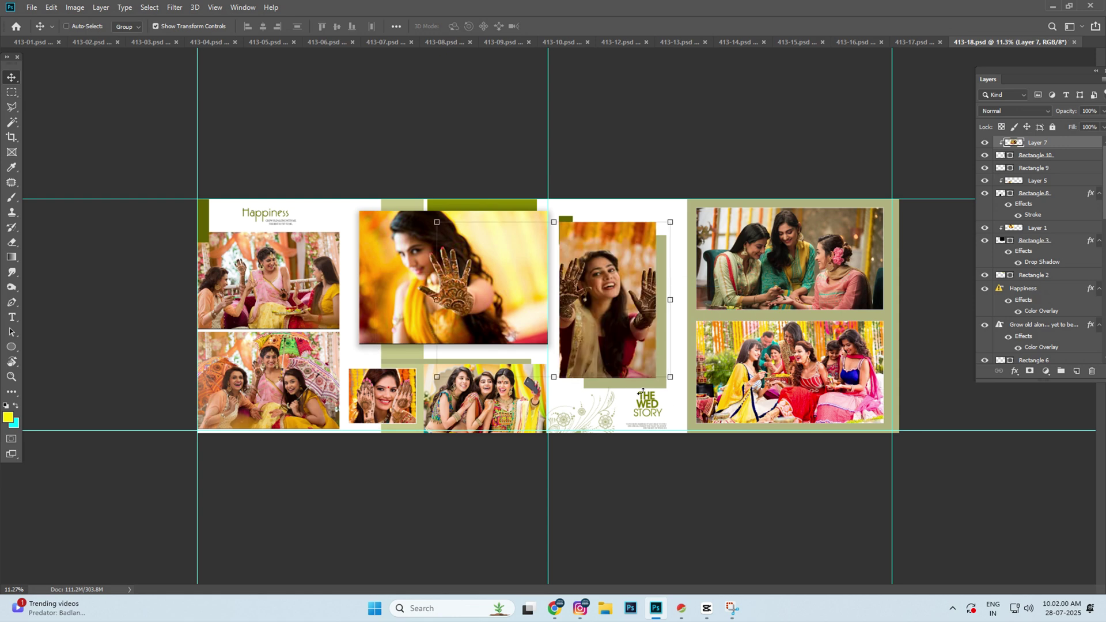
left_click(660, 422)
key("Return")
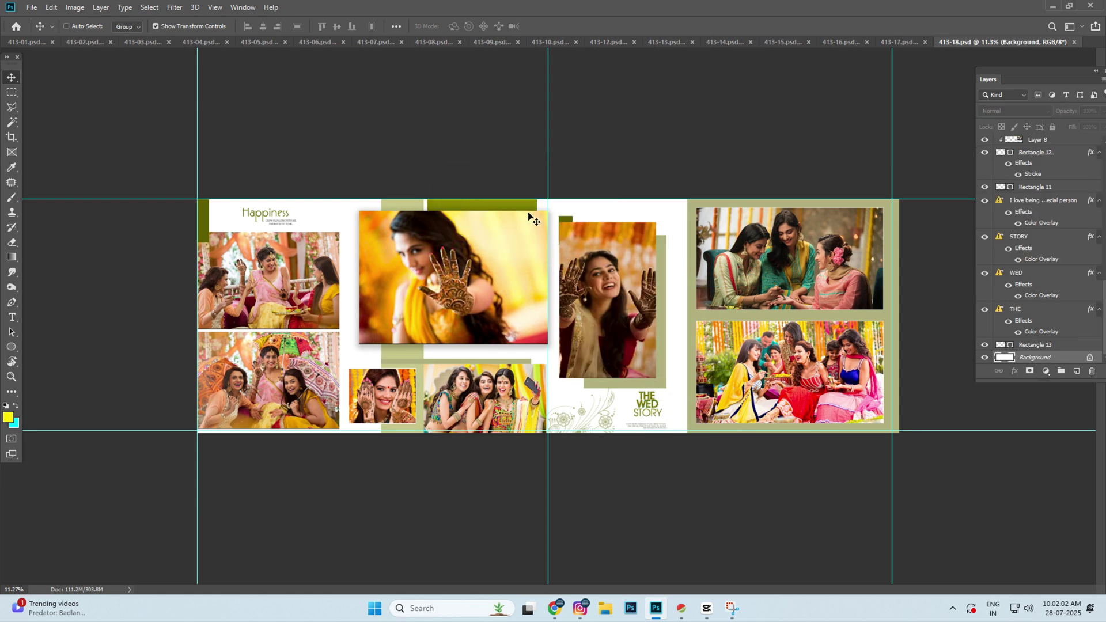
left_click(647, 404, "ctrl")
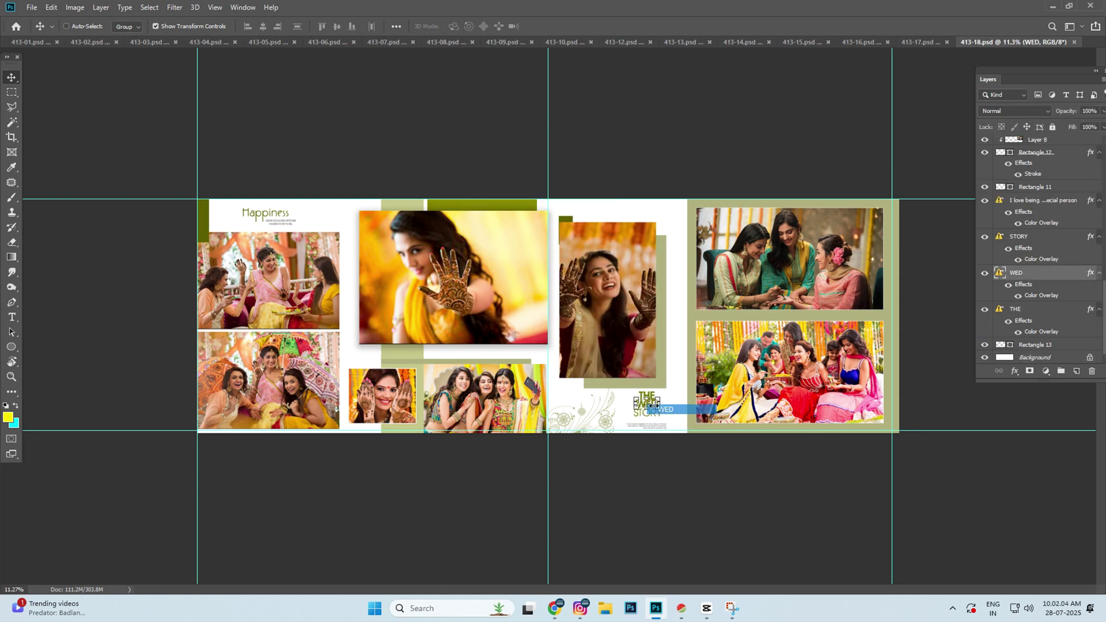
key("ctrl+t")
key("Return")
key("ctrl+z")
key("ctrl+z")
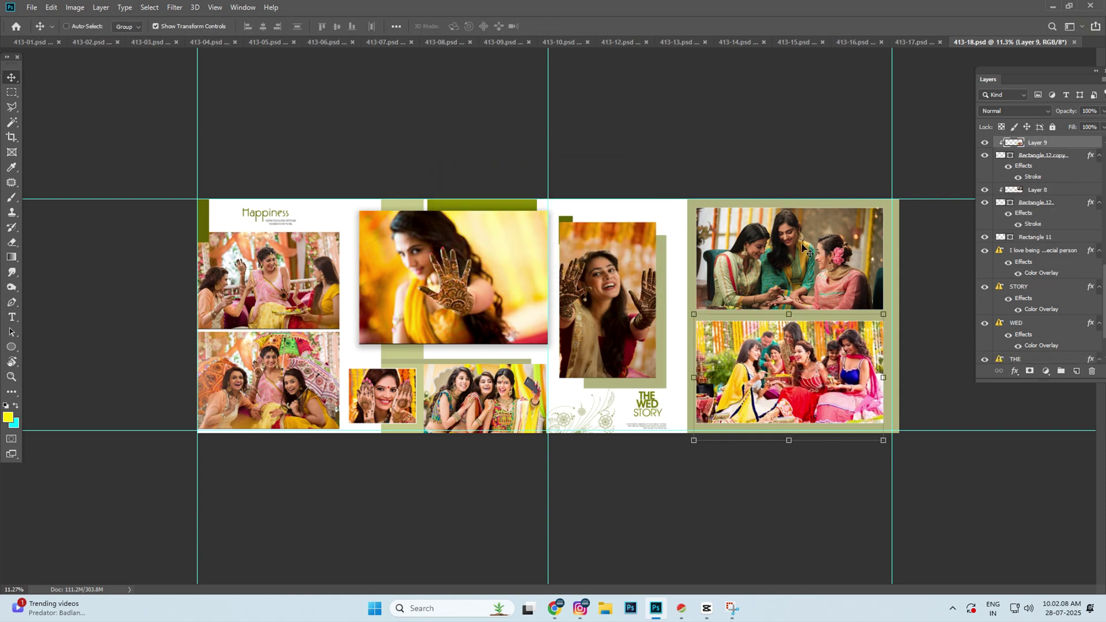
key("ctrl+z")
key("ctrl+z")
left_click(614, 428, "ctrl")
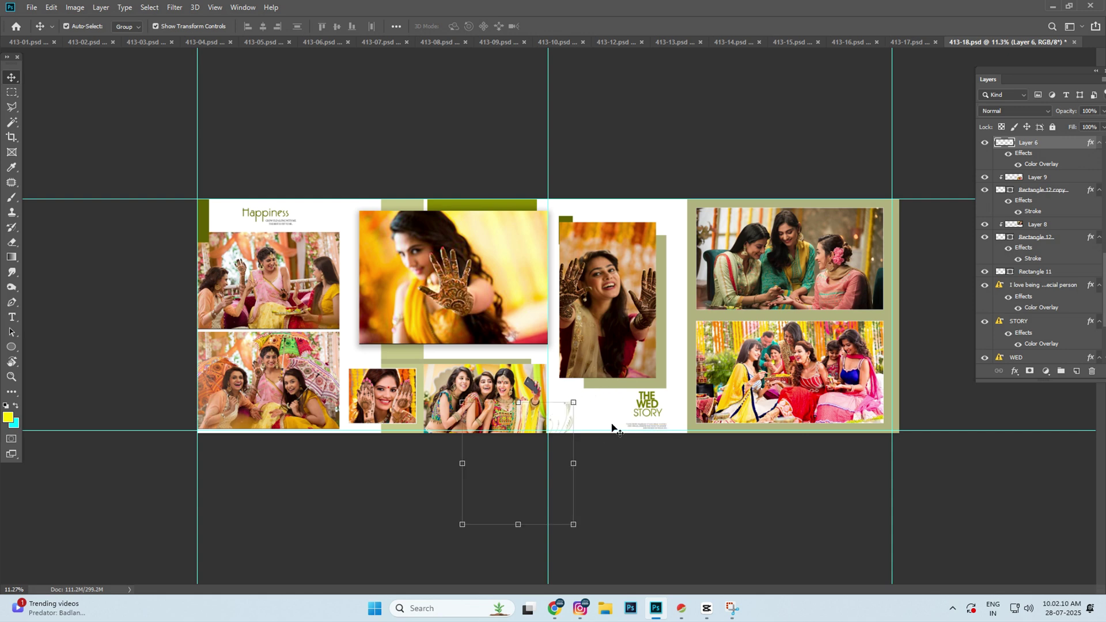
Step: Move on to 413-17, select Layer 8 and the left-page photo layers, and shift the bottom-right photo
key("ctrl+shift+Tab")
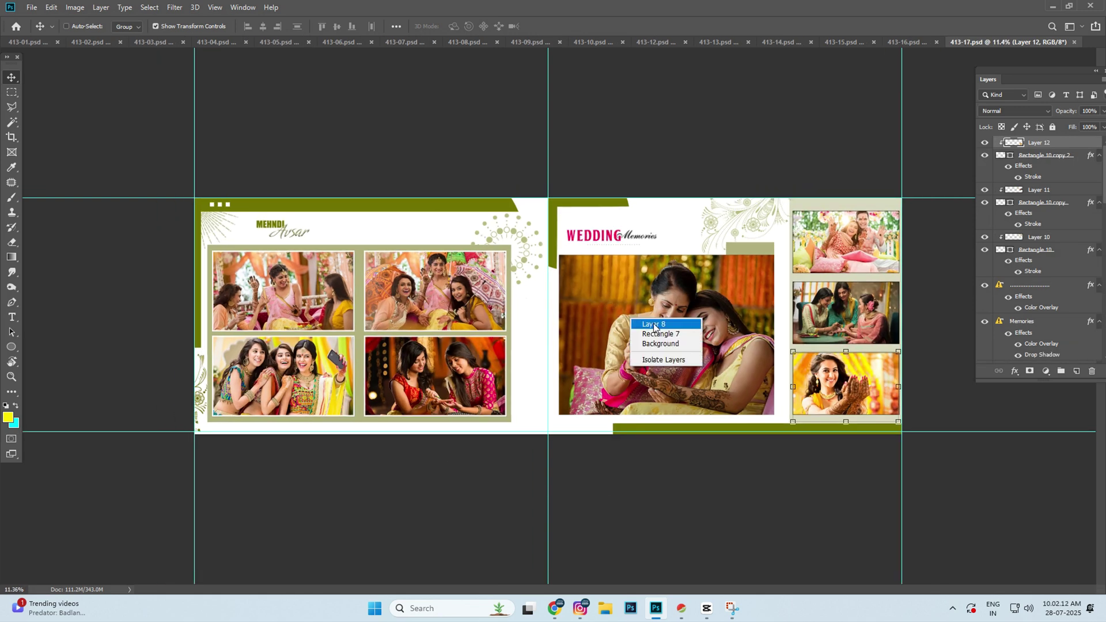
left_click(653, 323)
right_click(383, 270)
left_click(404, 276)
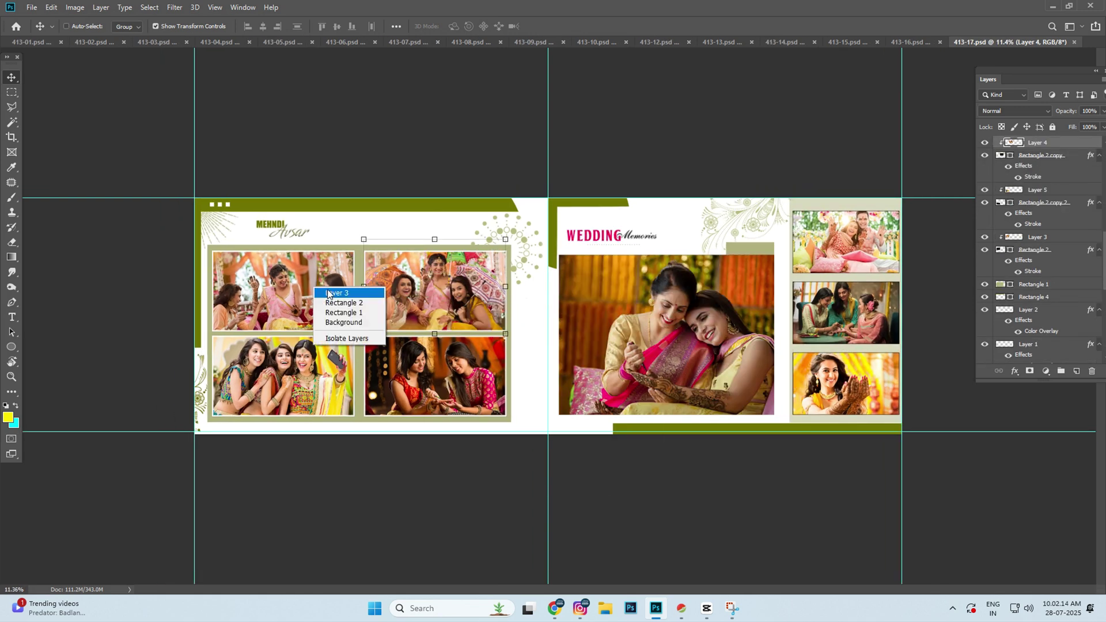
left_click(337, 293)
mouse_move(446, 391)
left_mouse_down()
mouse_move(427, 426)
mouse_move(427, 393)
left_mouse_up()
Step: Select the frame and Layer 1, move the mandala down-left, and nudge Rectangle 8
left_click(438, 205, "ctrl")
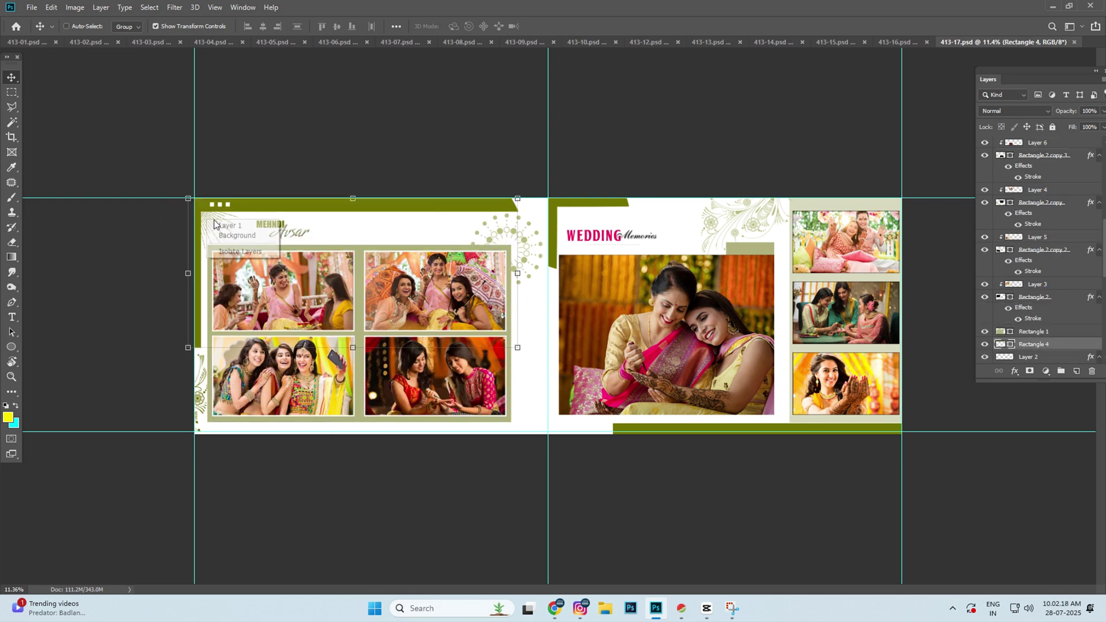
left_click(215, 225)
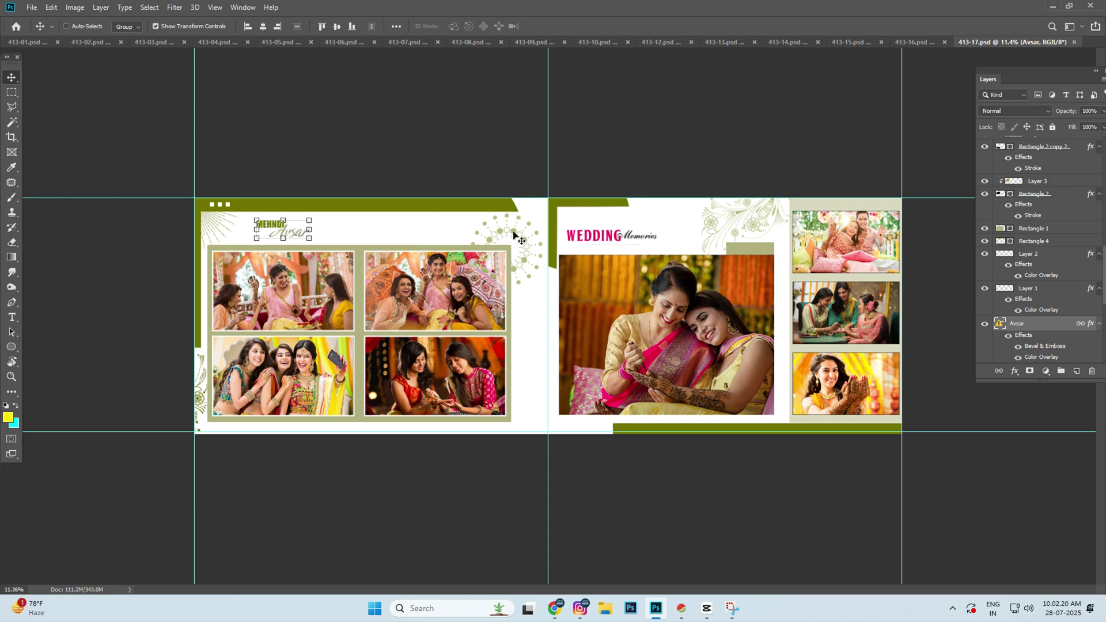
left_click_drag(515, 235, 504, 273)
left_click(610, 232, "ctrl")
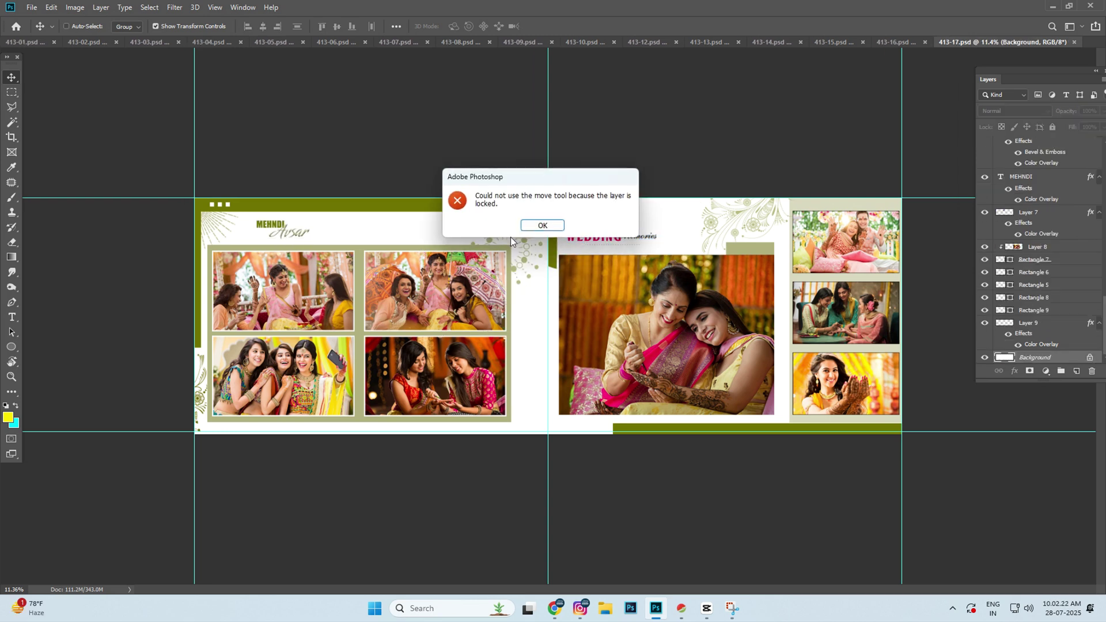
left_click(545, 225)
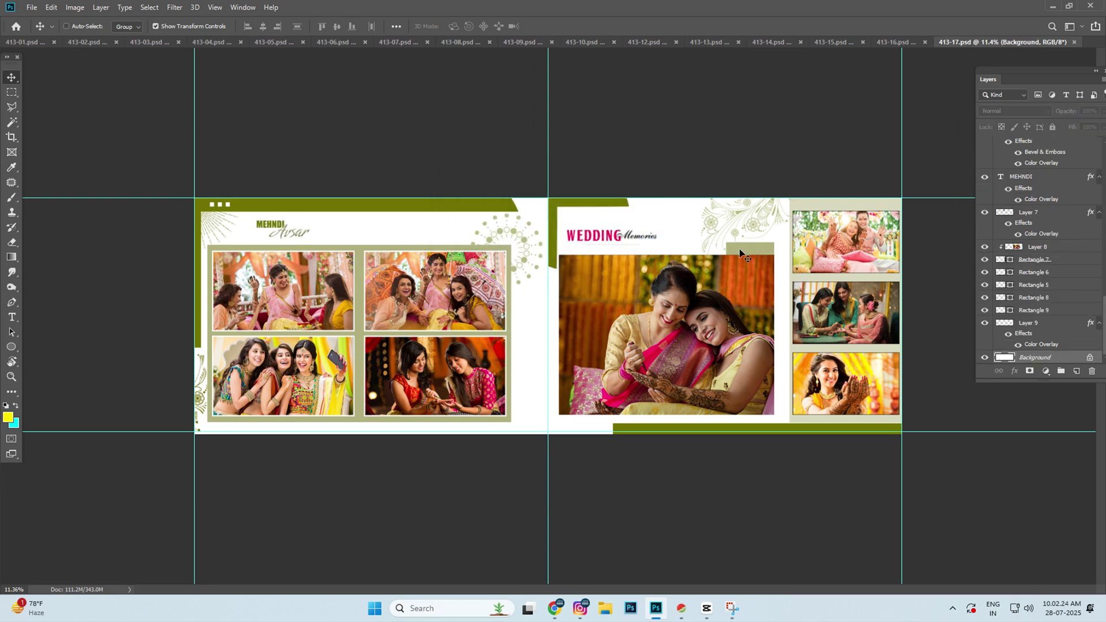
left_click_drag(740, 251, 725, 271)
Step: Select the right-column photo, Layer 12, and Rectangle 6, the bottom green band
right_click(852, 310)
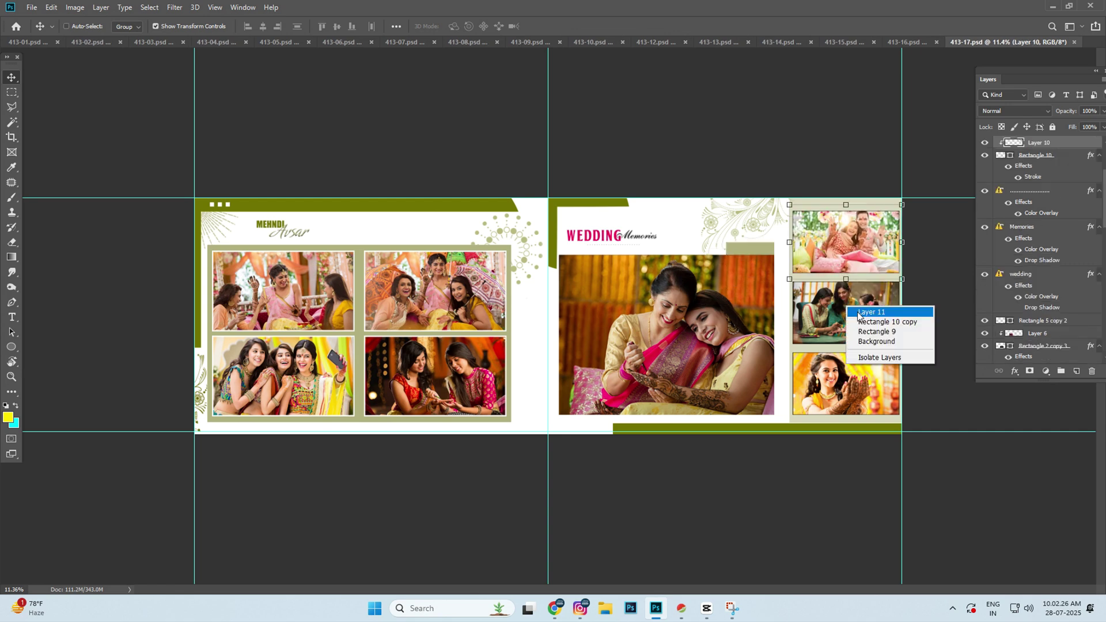
left_click(865, 323)
right_click(897, 391)
left_click(904, 394)
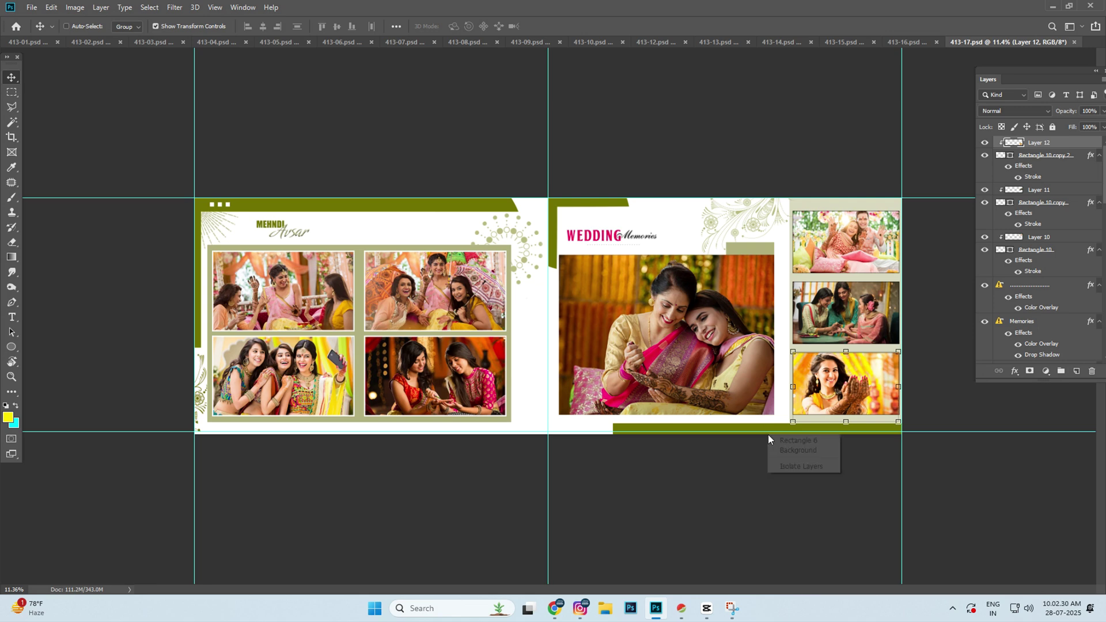
left_click(801, 436)
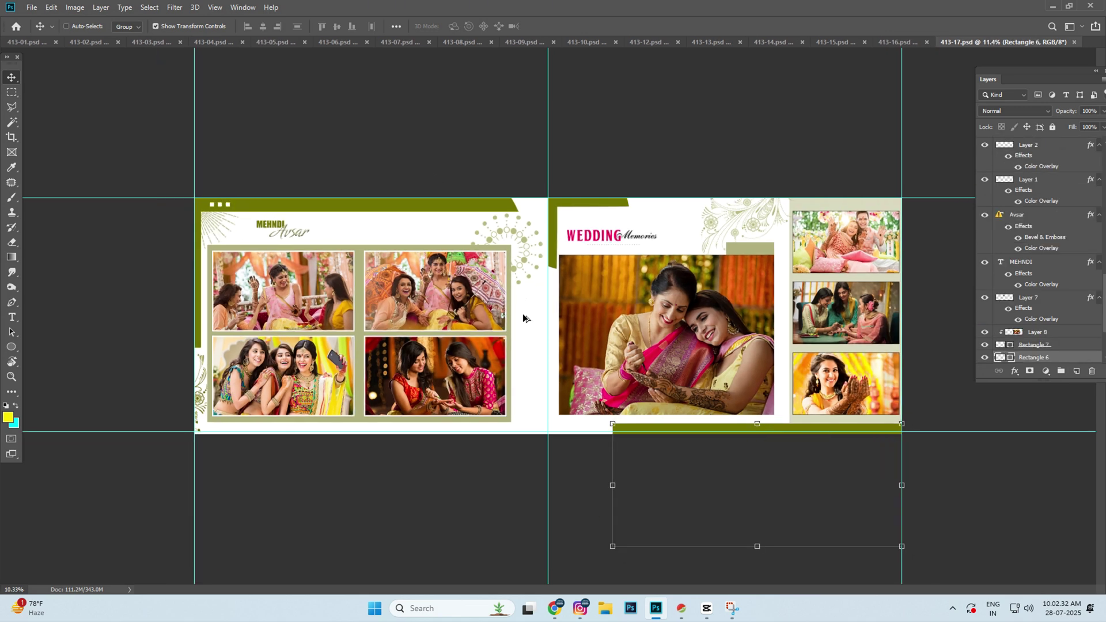
Step: Close 413-17, then on 413-16 select Layer 1 and undo a trial move of it
key("ctrl+w")
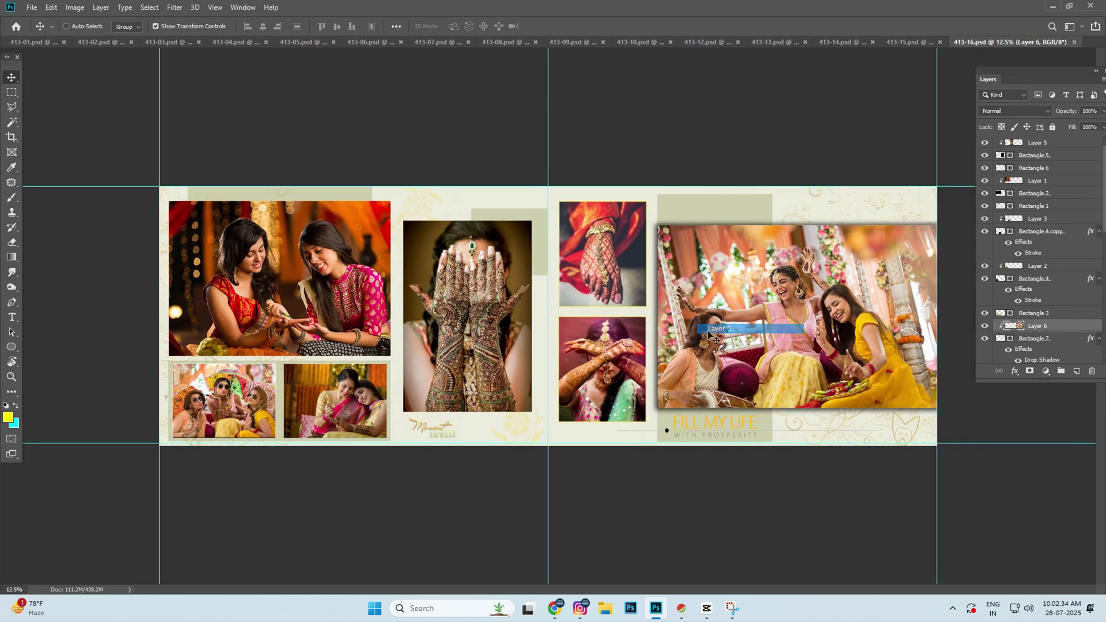
left_click(718, 329)
left_click(602, 253)
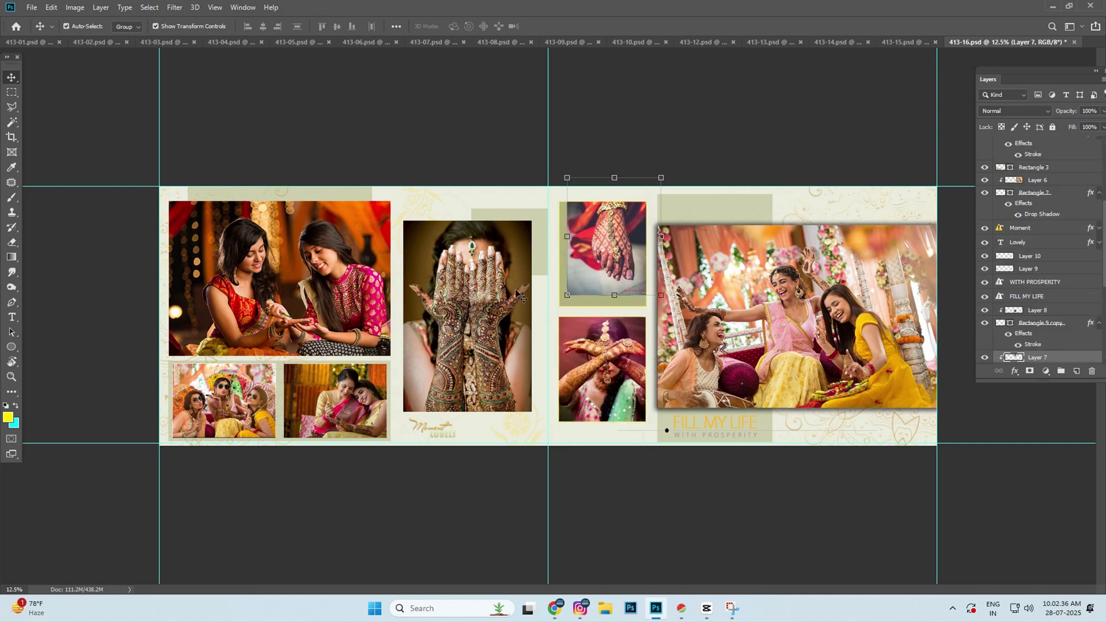
right_click(529, 282)
left_click(562, 286)
left_click_drag(536, 288, 413, 278)
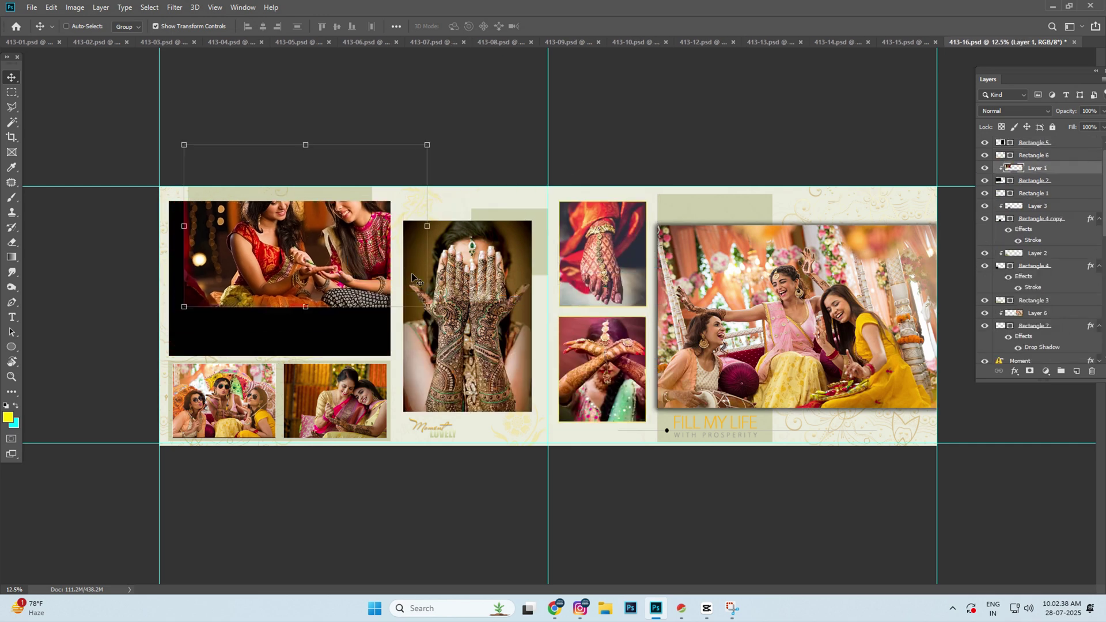
key("ctrl+z")
key("ctrl+z")
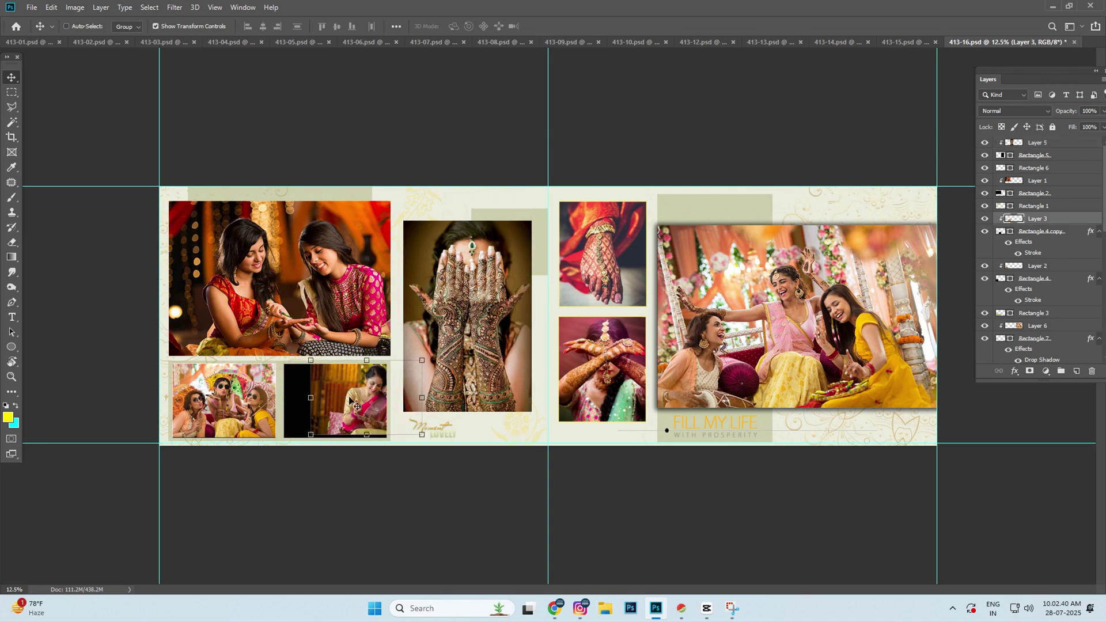
Step: Select Layer 2, the bottom-left photo, and zoom back out to fit the spread
right_click(223, 430)
left_click(242, 446)
scroll(419, 370, "up", 1)
key("ctrl+minus")
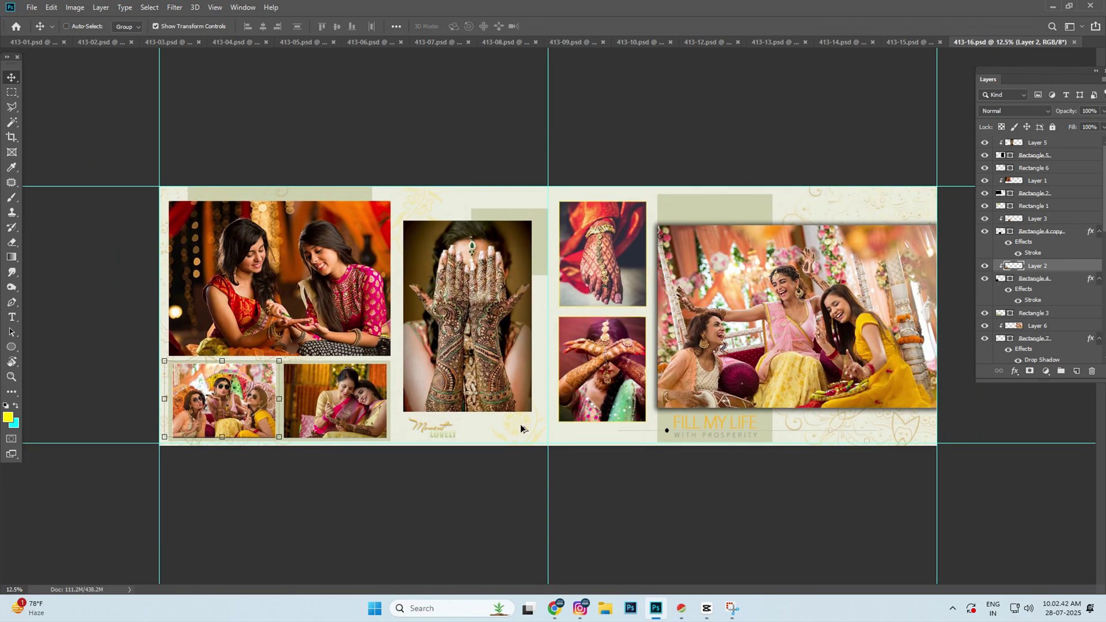
Step: Select the Lovely text layer, start a free transform, then cancel it
right_click(448, 441)
left_click(461, 444)
key("ctrl+t")
key("Return")
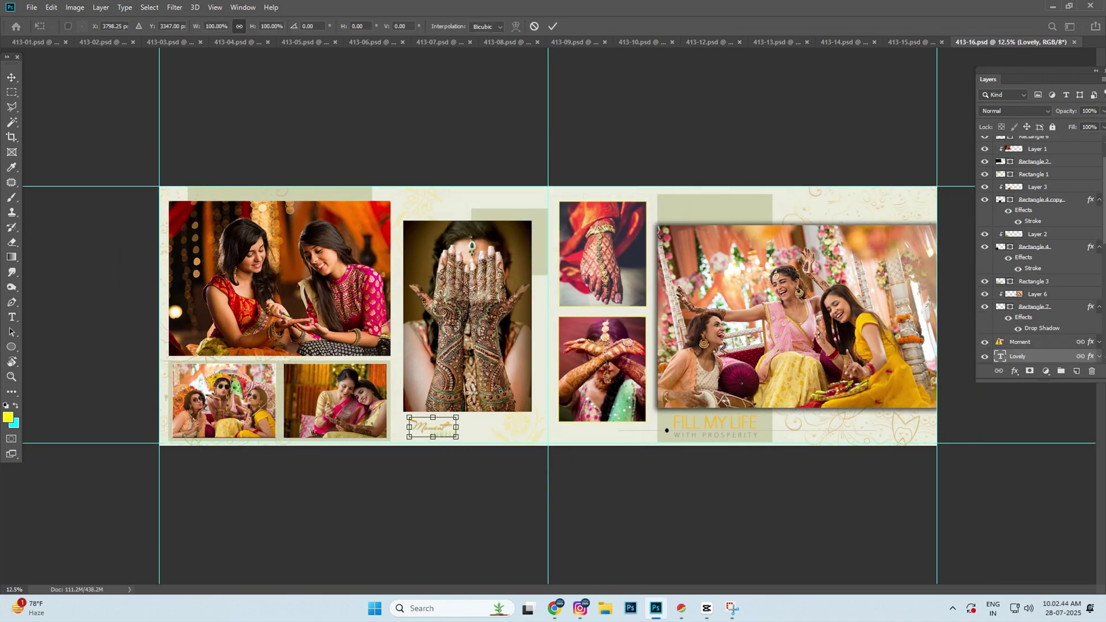
key("ctrl+shift+Tab")
Step: On 413-15, select the top-left photo layer and Layer 2, the bottom-left photo
key("ctrl+0")
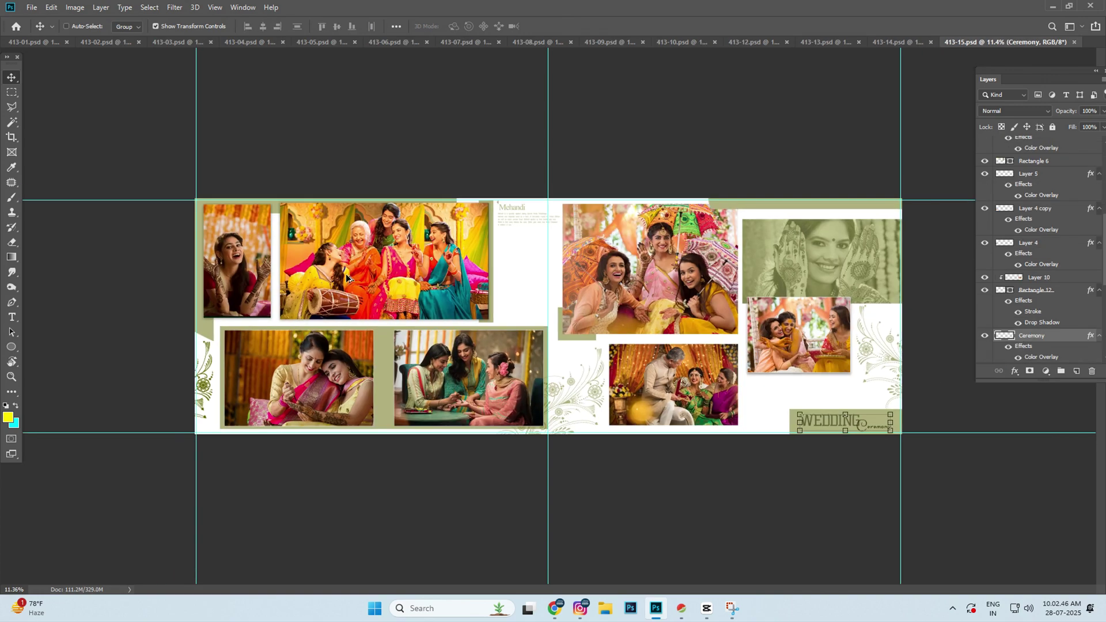
right_click(351, 272)
left_click(369, 280)
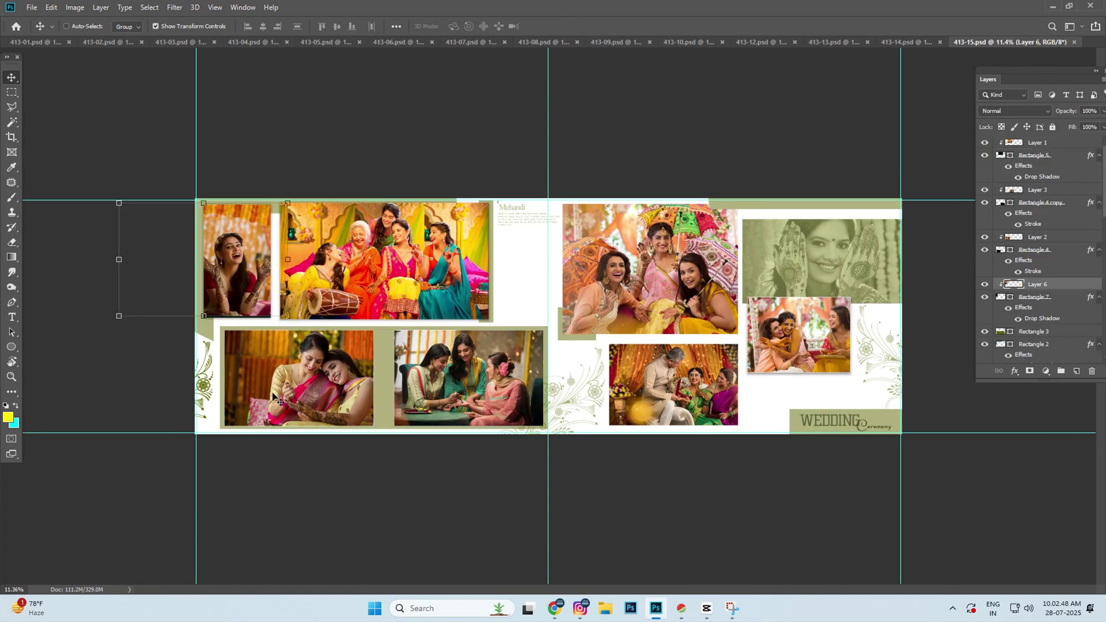
right_click(415, 381)
left_click(423, 389)
Step: Select Layer 3, nudge its photo up and right, and select the Mehandi text block
right_click(464, 368)
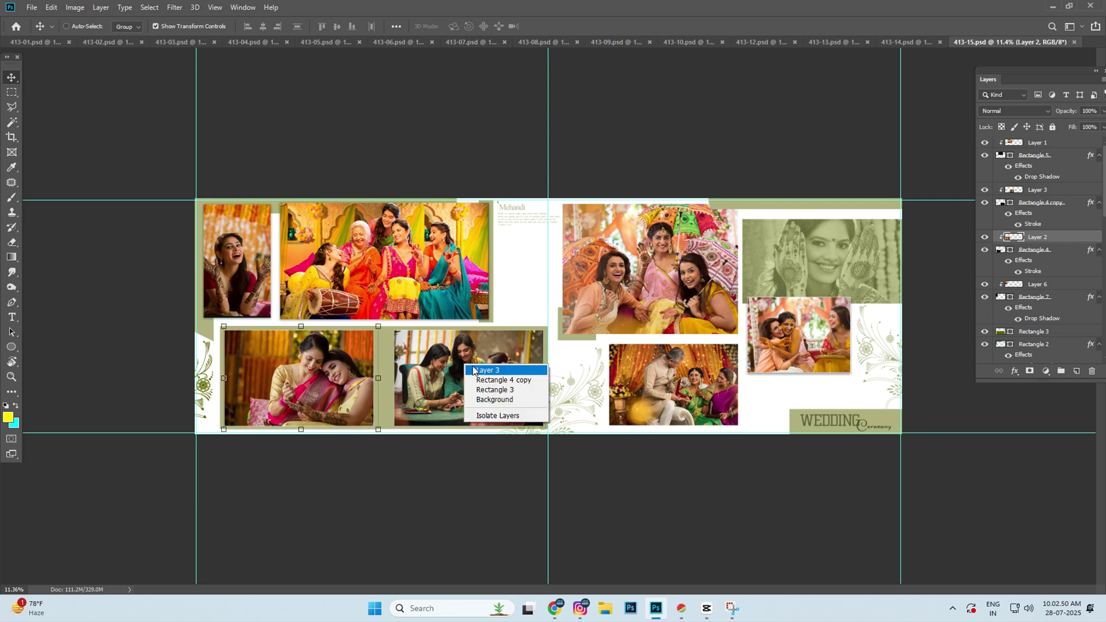
left_click(478, 373)
left_click_drag(430, 290, 522, 233)
right_click(523, 234)
left_click(522, 234)
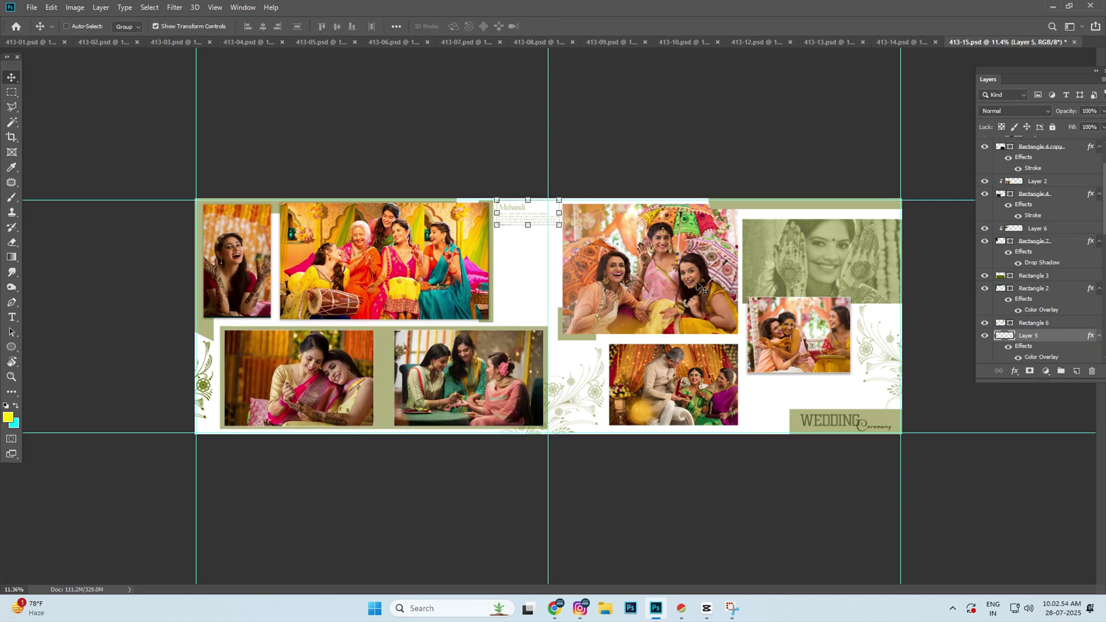
Step: Select Layer 8, Layer 10 and Layer 11, then close 413-15.psd
right_click(832, 247)
left_click(839, 254)
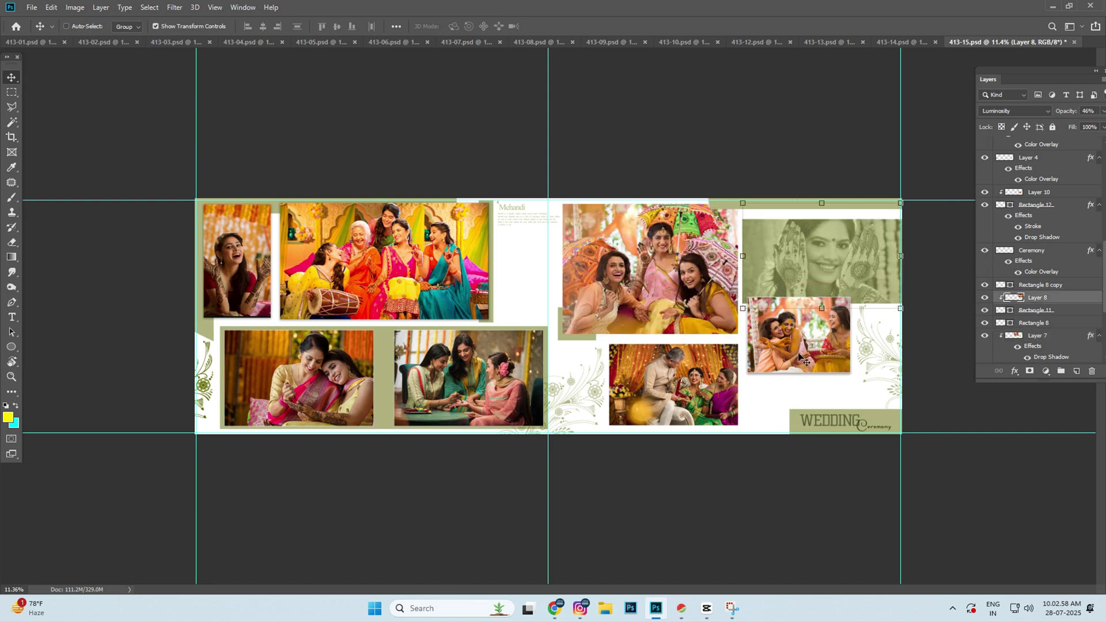
left_click(839, 360, "ctrl")
left_click(689, 360)
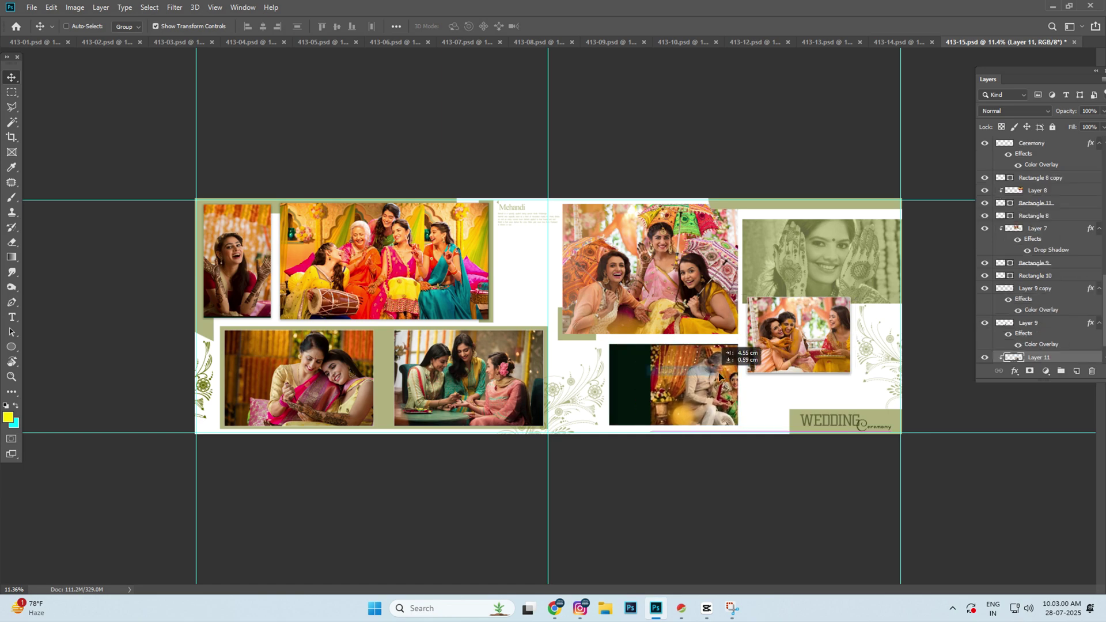
scroll(690, 377, "up", 1)
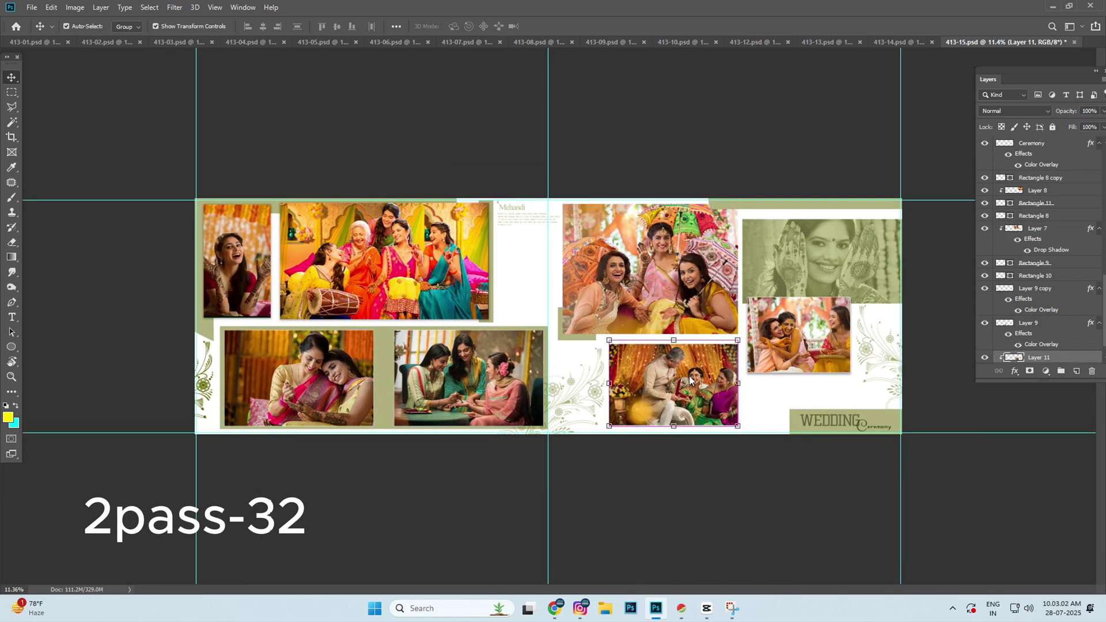
key("ctrl+w")
Step: Discard changes to 413-15, then on 413-14 select Rectangle 3 and Layer 1, nudging the photo left
left_click(549, 226)
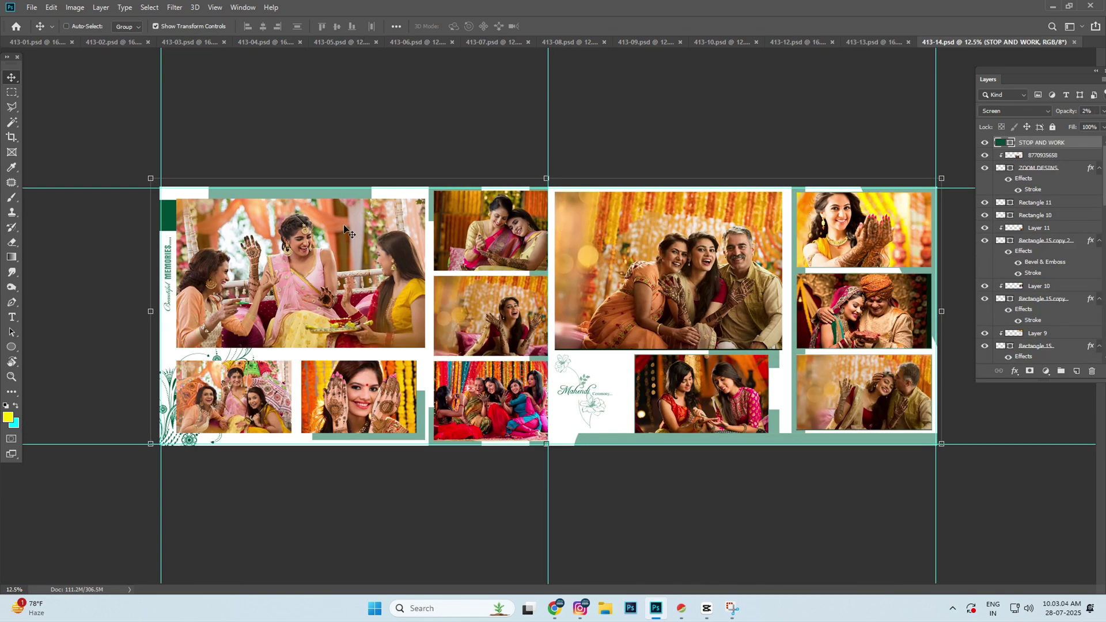
left_click(292, 257, "ctrl")
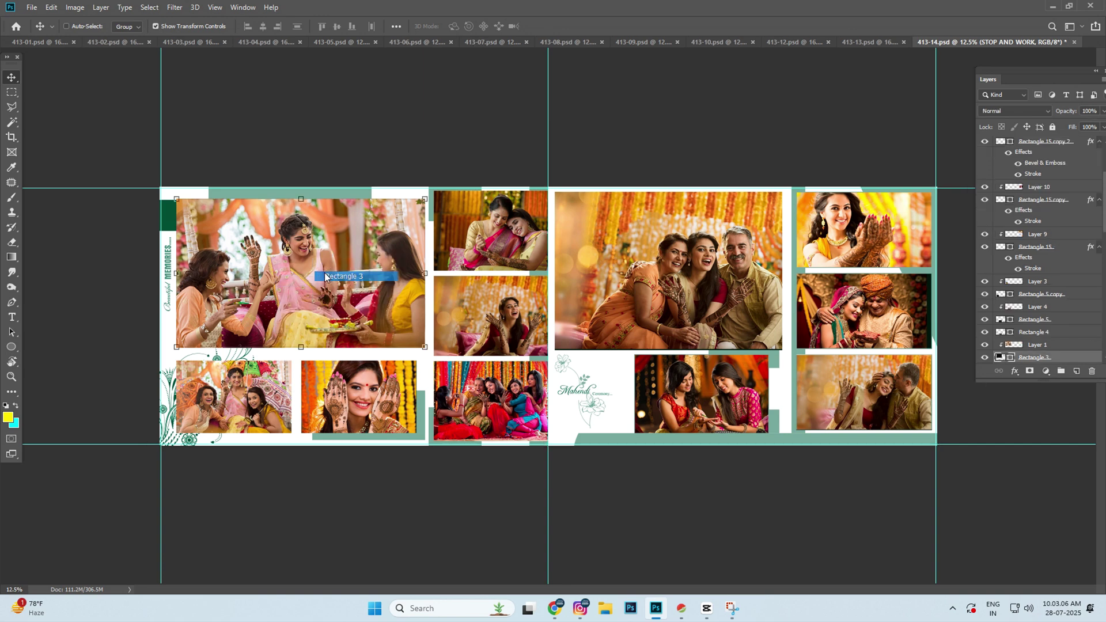
left_click_drag(292, 257, 288, 258)
left_click(317, 277, "ctrl")
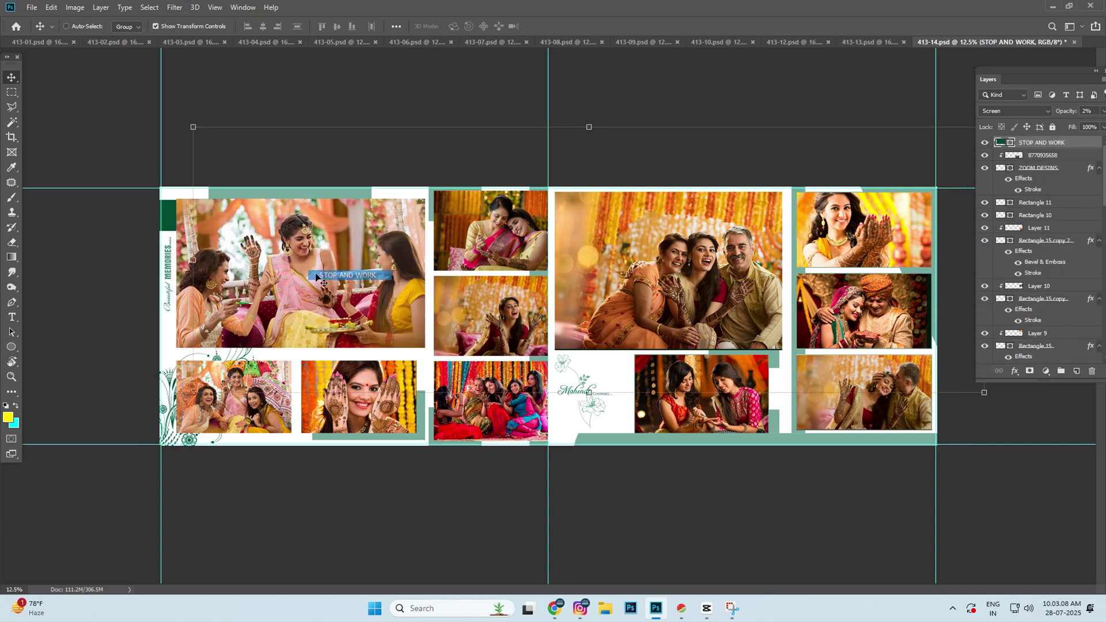
left_click(314, 271, "ctrl")
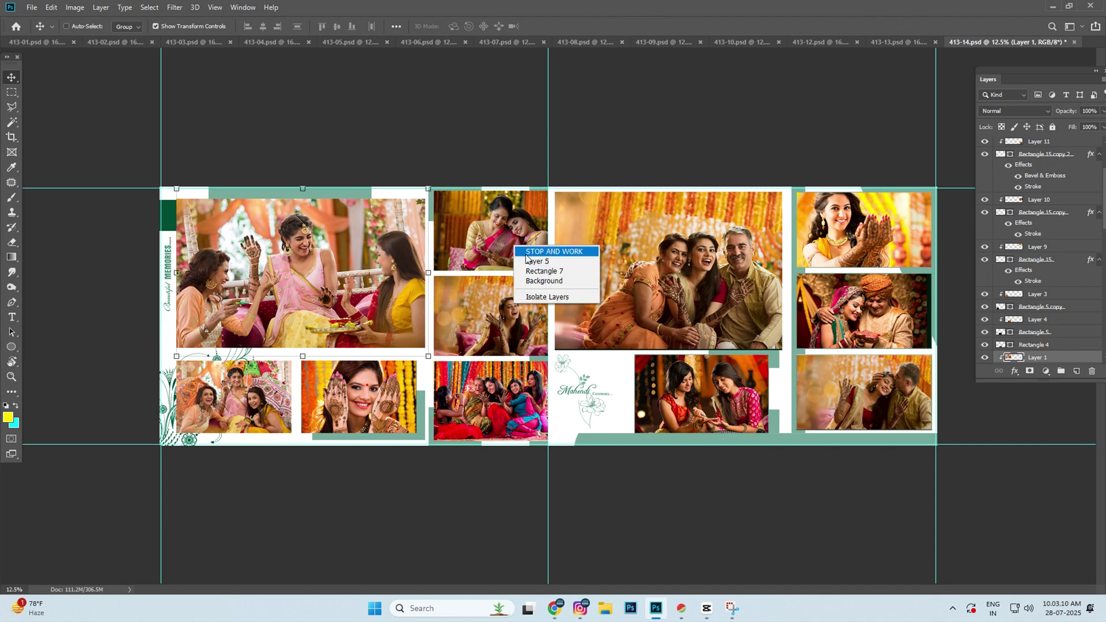
Step: Select the STOP AND WORK layer, Layer 6, and Rectangle 7 copy
left_click(527, 252)
left_click(515, 268)
left_click(500, 312, "ctrl")
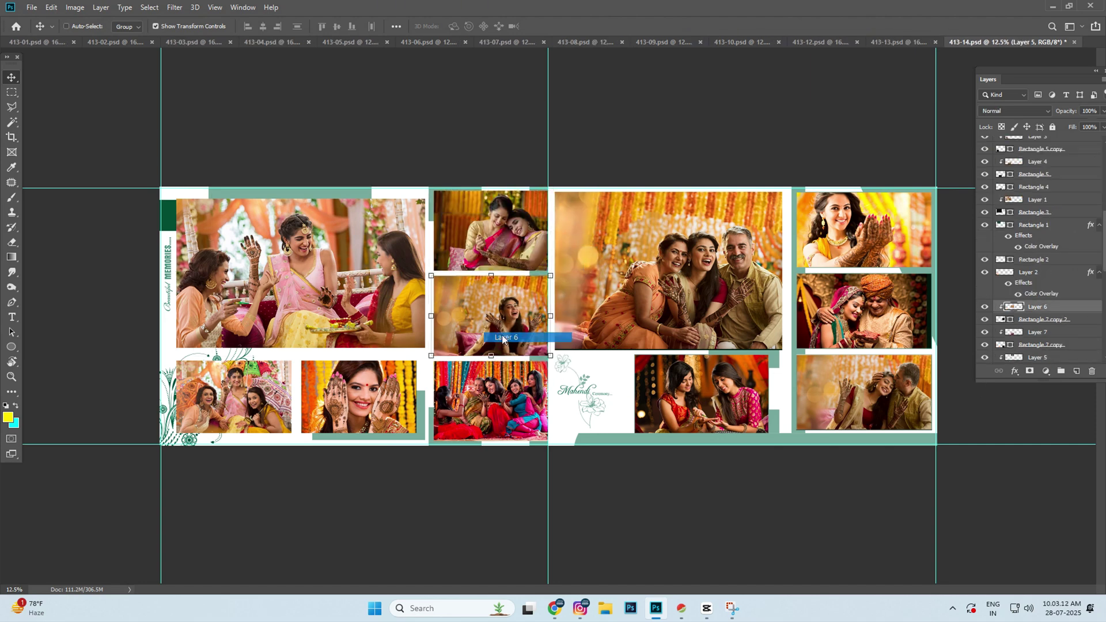
left_click(499, 408)
right_click(499, 408)
left_click(513, 419)
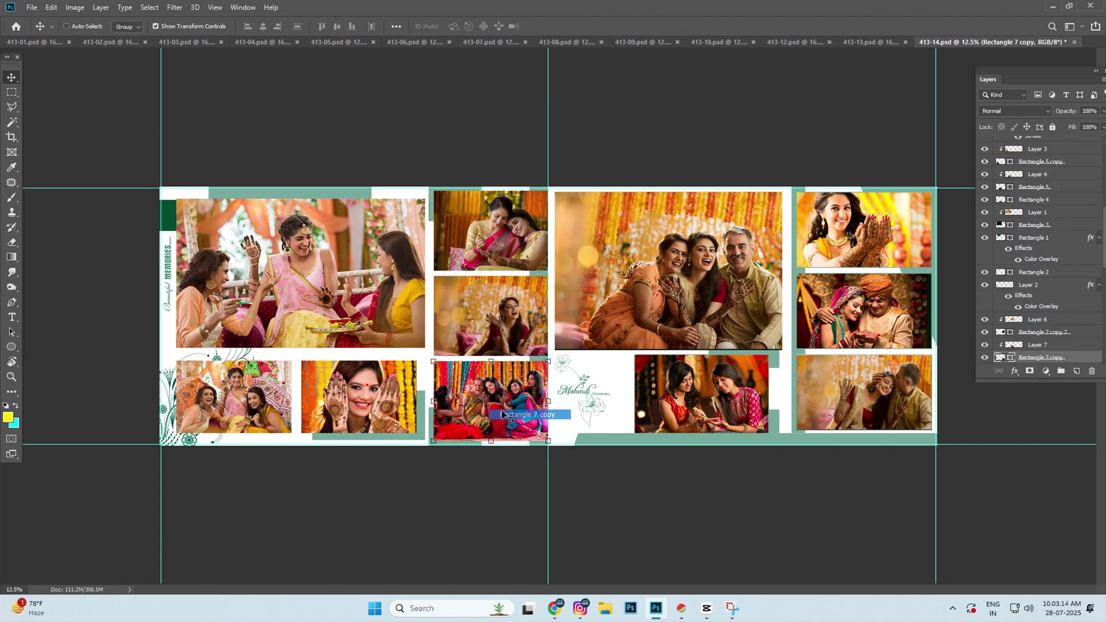
Step: Select Layer 3, Layer 4 (henna hands) and Layer 9 (top-right photo)
right_click(222, 395)
left_click(245, 410)
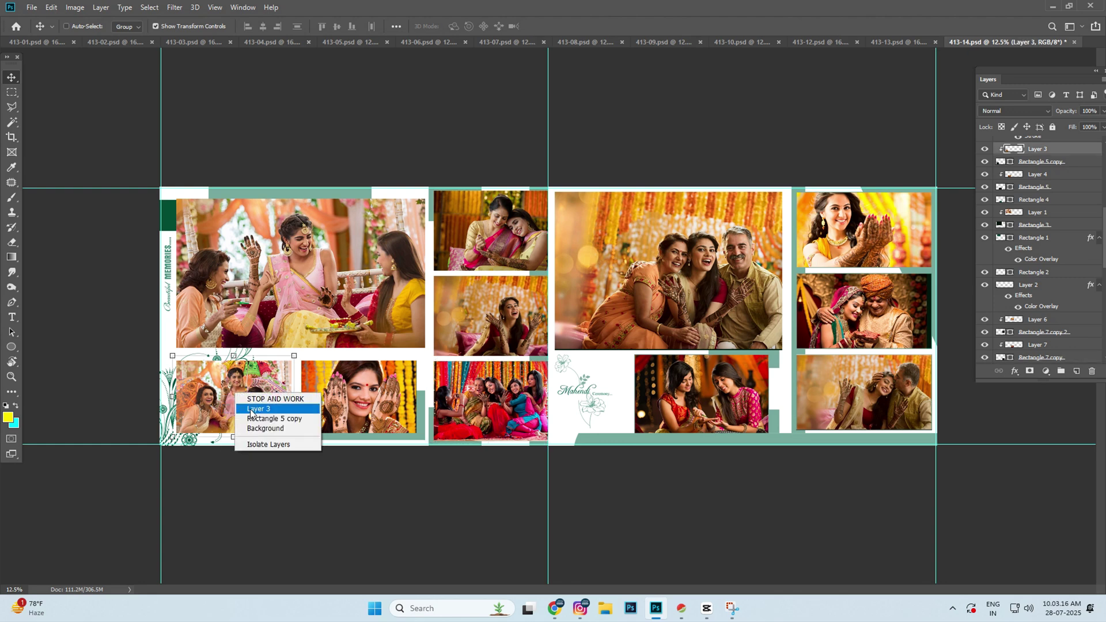
right_click(424, 356)
left_click(461, 368)
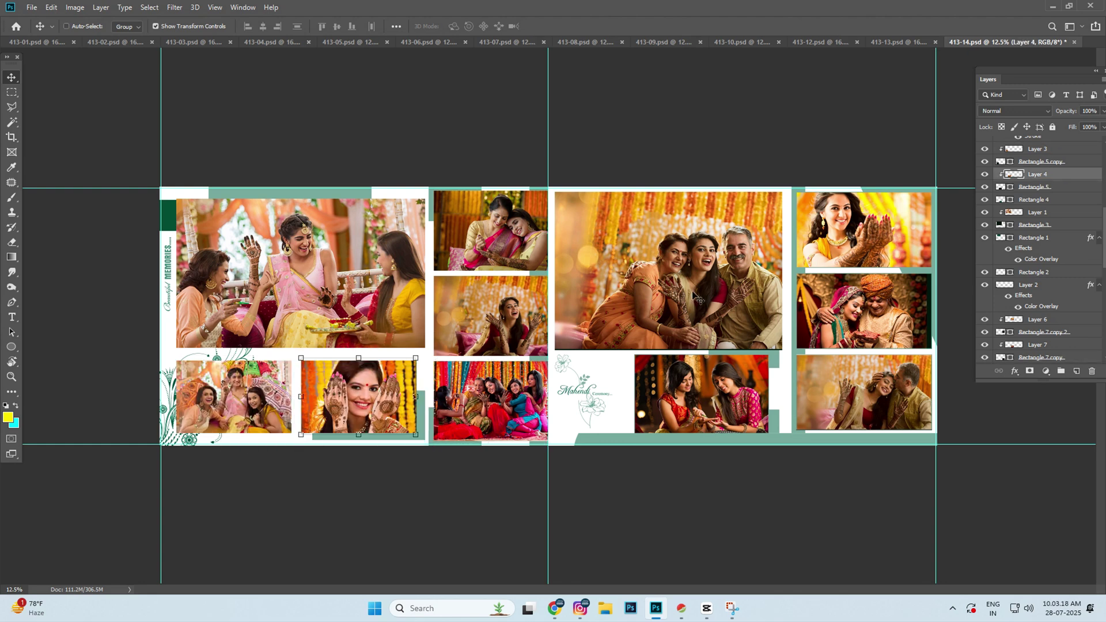
right_click(693, 293)
left_click(715, 301)
right_click(818, 255)
left_click(841, 263)
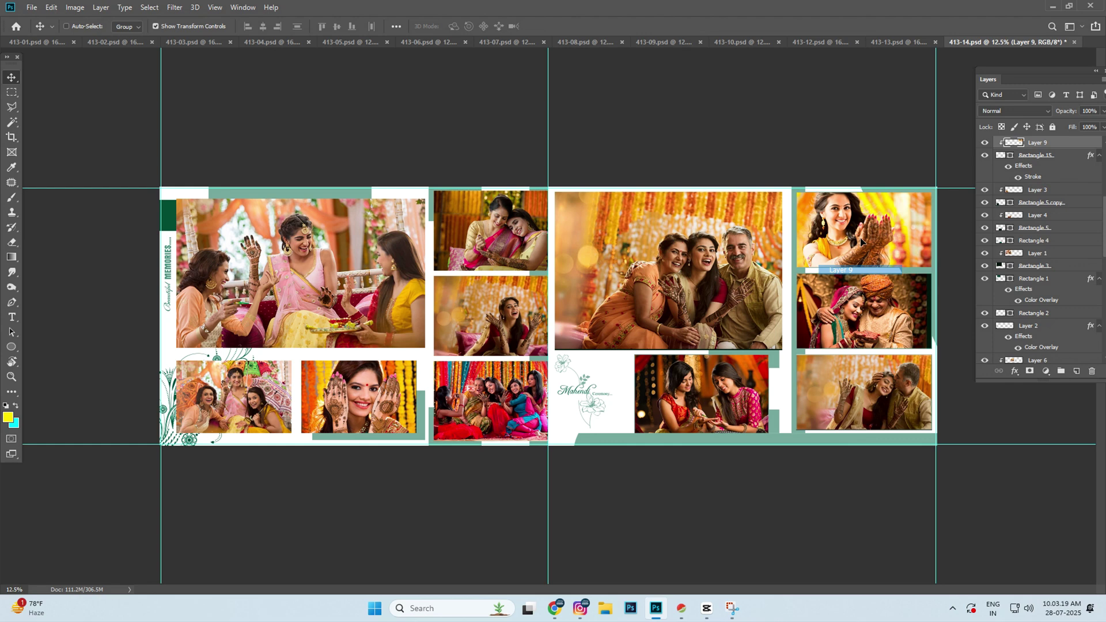
Step: Select Layer 10, Layer 11, Rectangle 10 (teal strip) and the Background layer
right_click(849, 315)
left_click(867, 330)
right_click(842, 377)
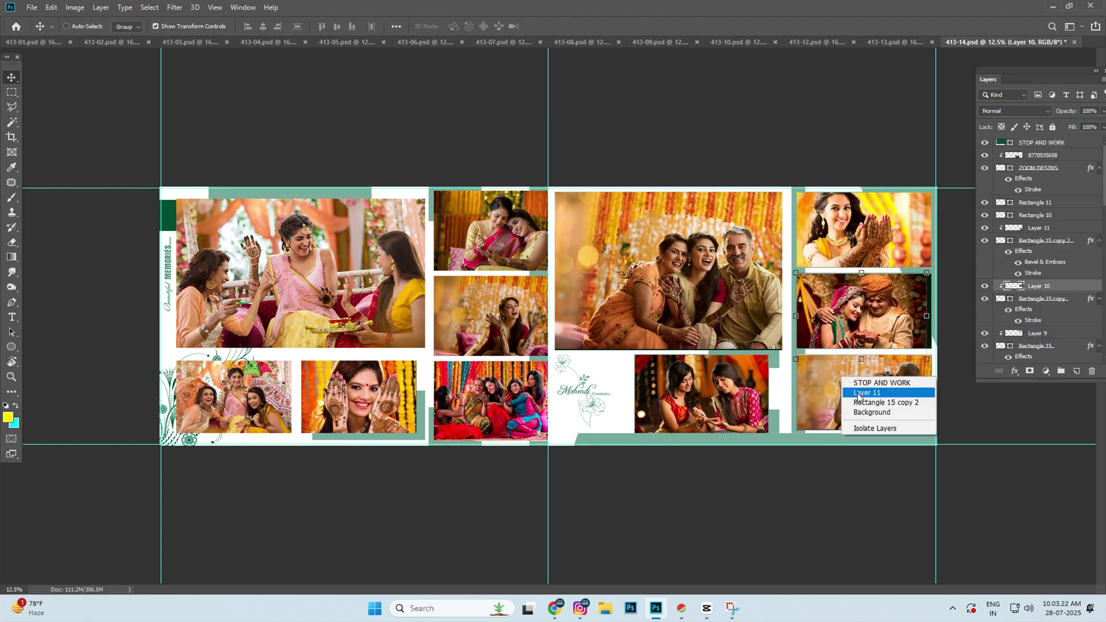
left_click(858, 394)
left_click(806, 440)
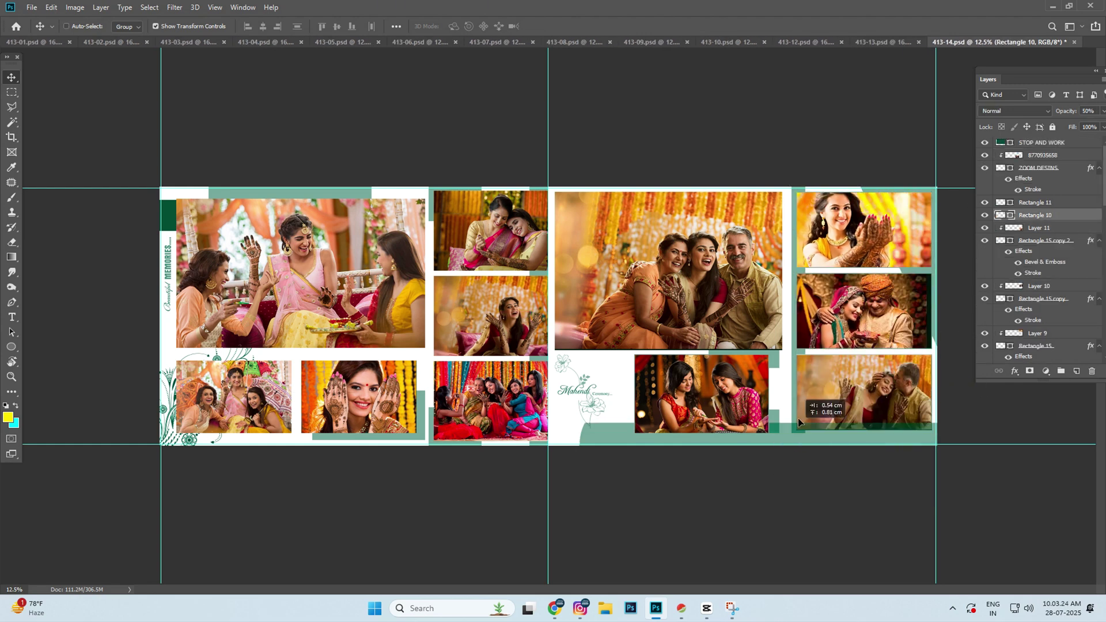
left_click(613, 407)
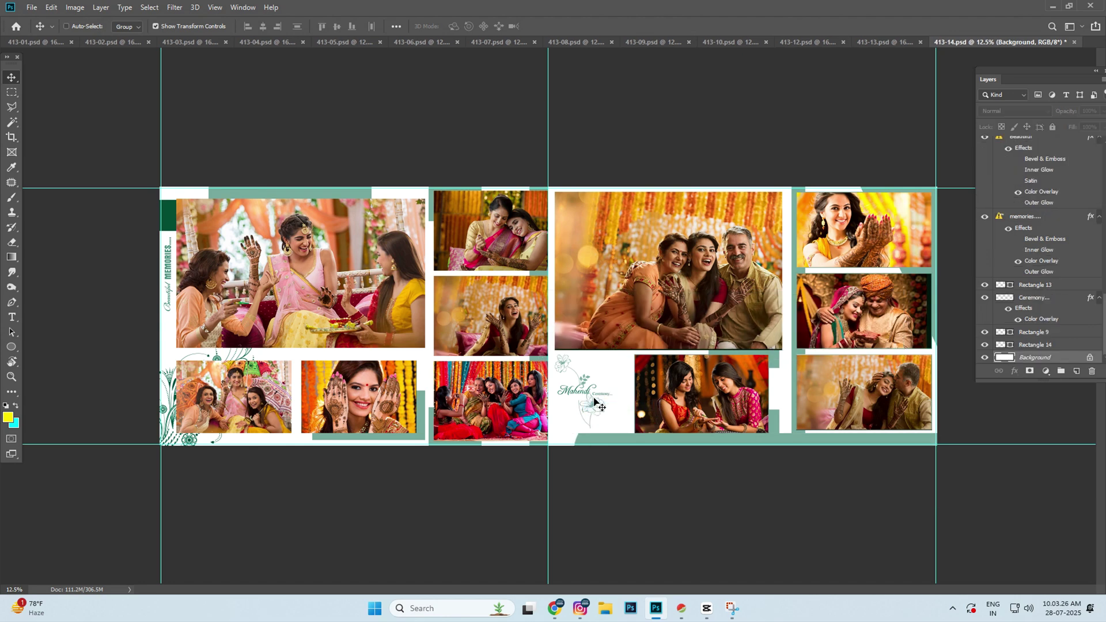
Step: Delete the STOP AND WORK layer, select the Mehandi title, and close 413-14.psd
left_click(584, 398, "ctrl")
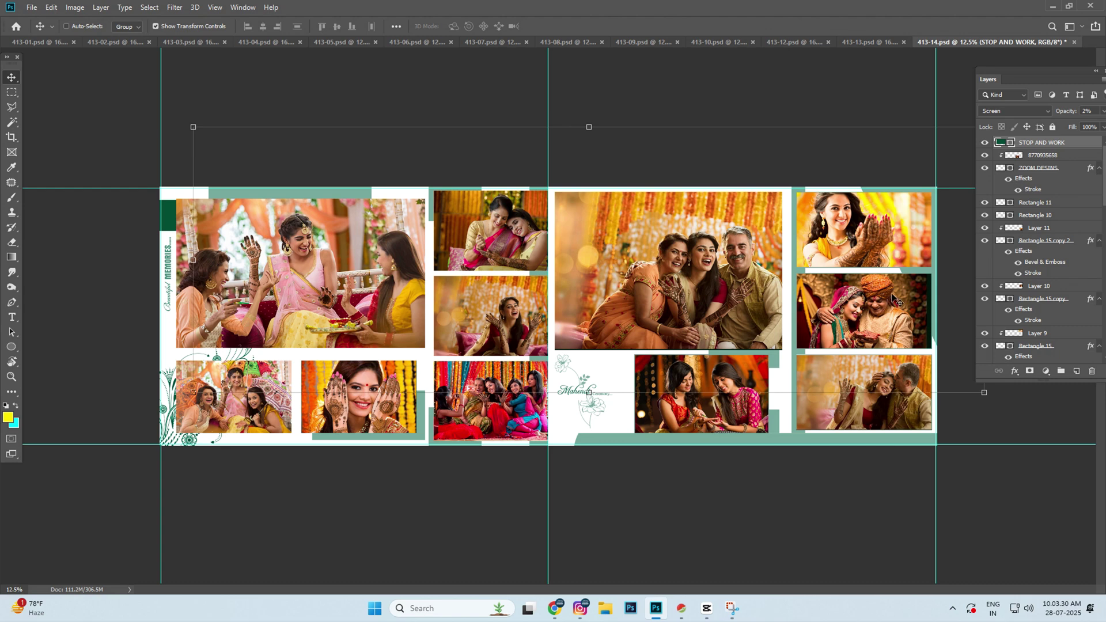
key("Delete")
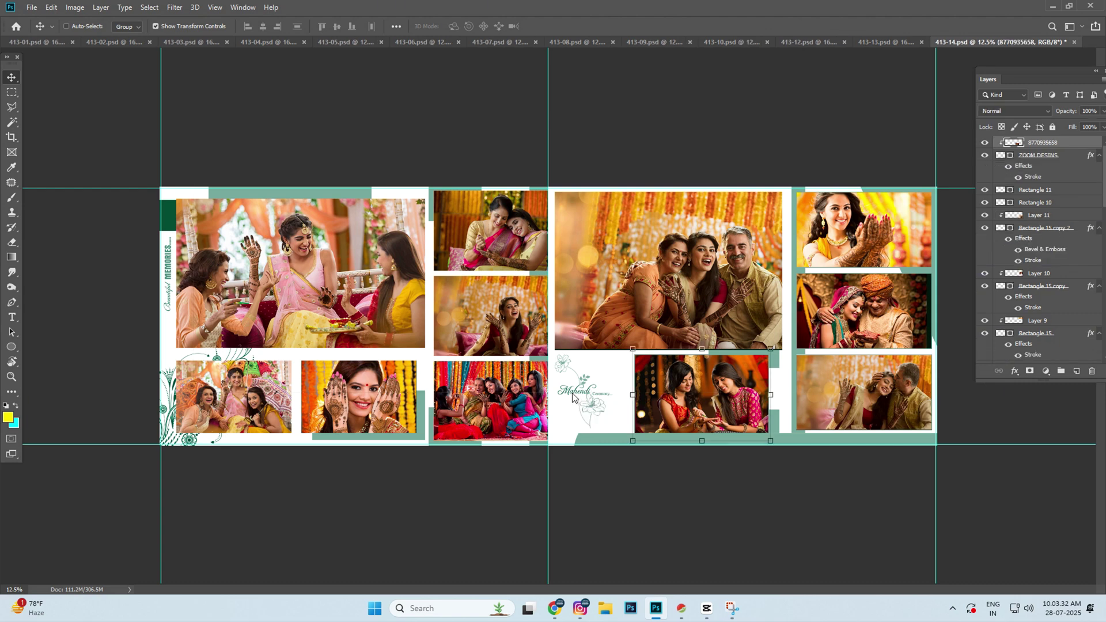
right_click(573, 398)
left_click(599, 400)
key("ctrl+w")
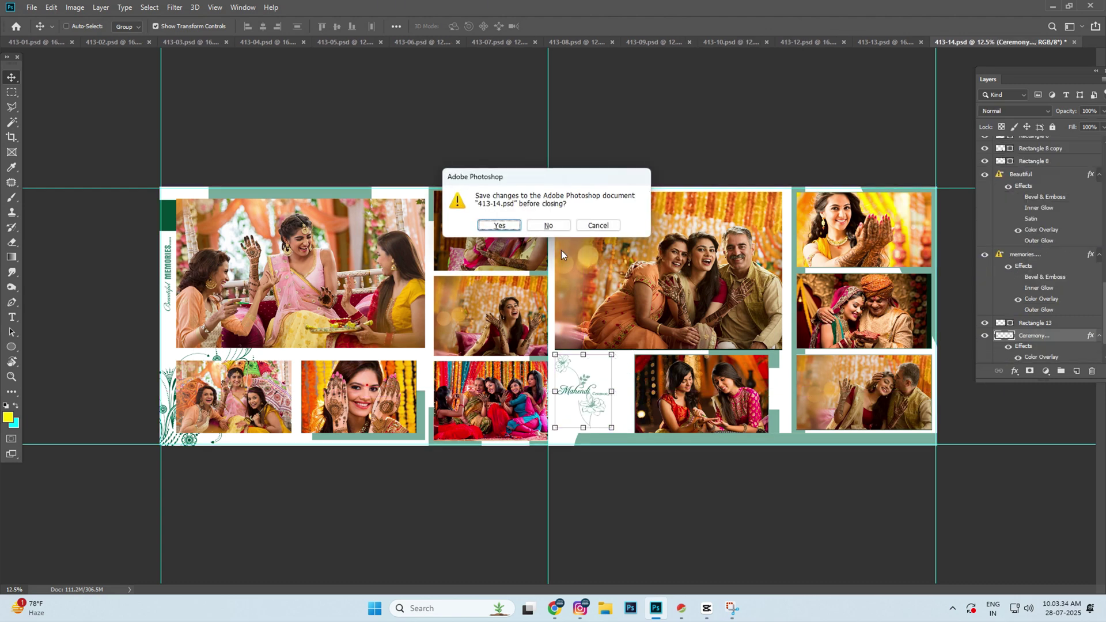
Step: Discard changes to 413-14, then in 413-13 select Layer 4, Layer 3, Layer 12 and Layer 2 copy
left_click(557, 227)
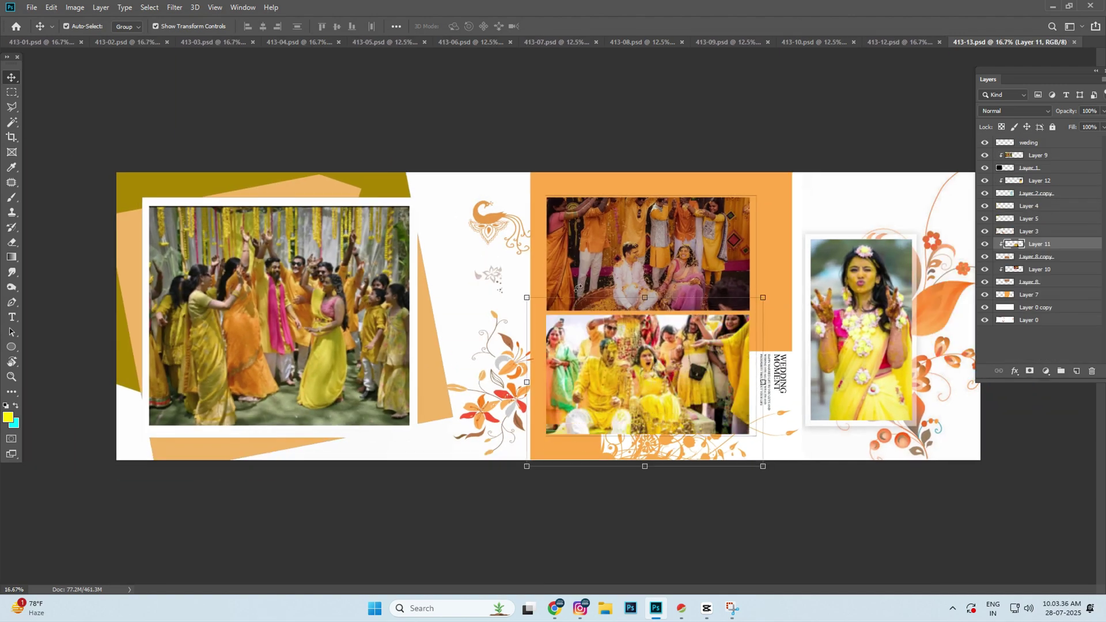
left_click(613, 288, "ctrl")
left_click(308, 245, "ctrl")
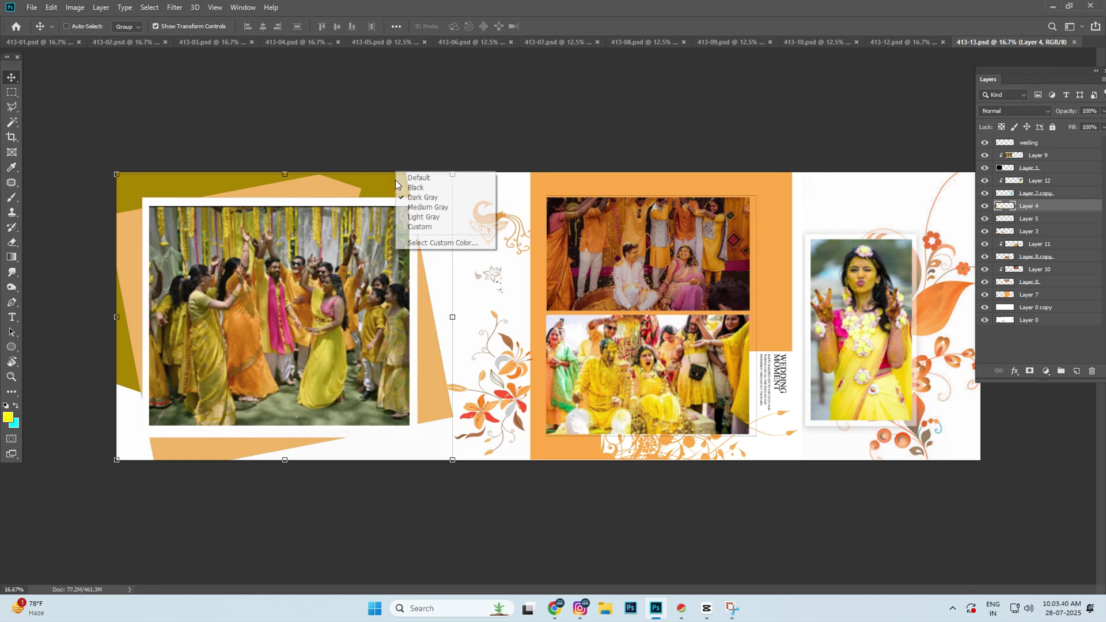
left_click(491, 223, "ctrl")
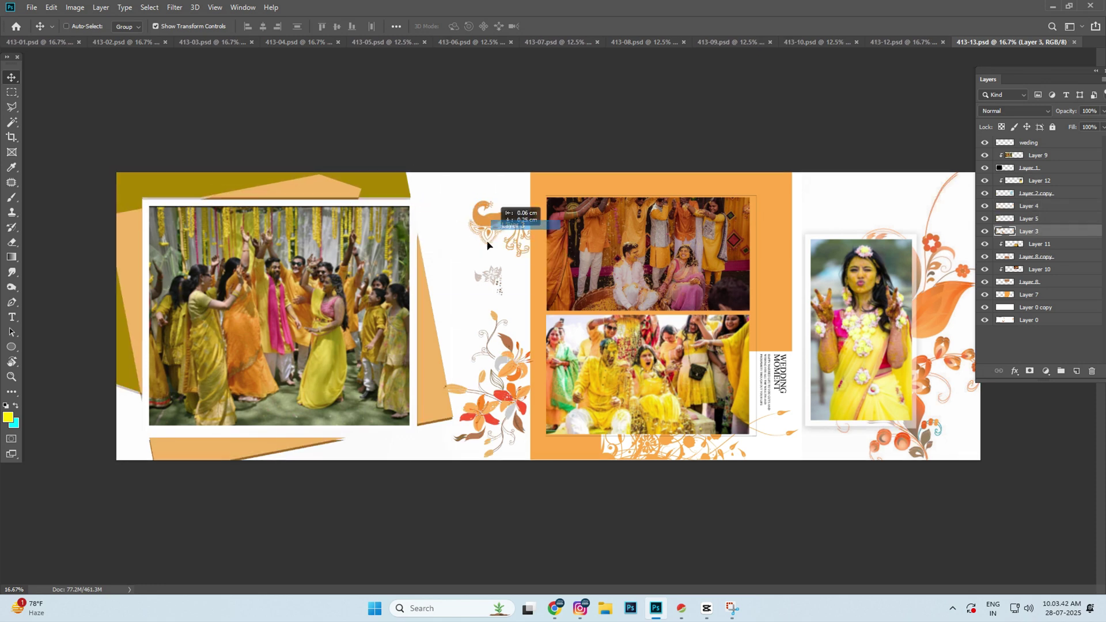
left_click(865, 280, "ctrl")
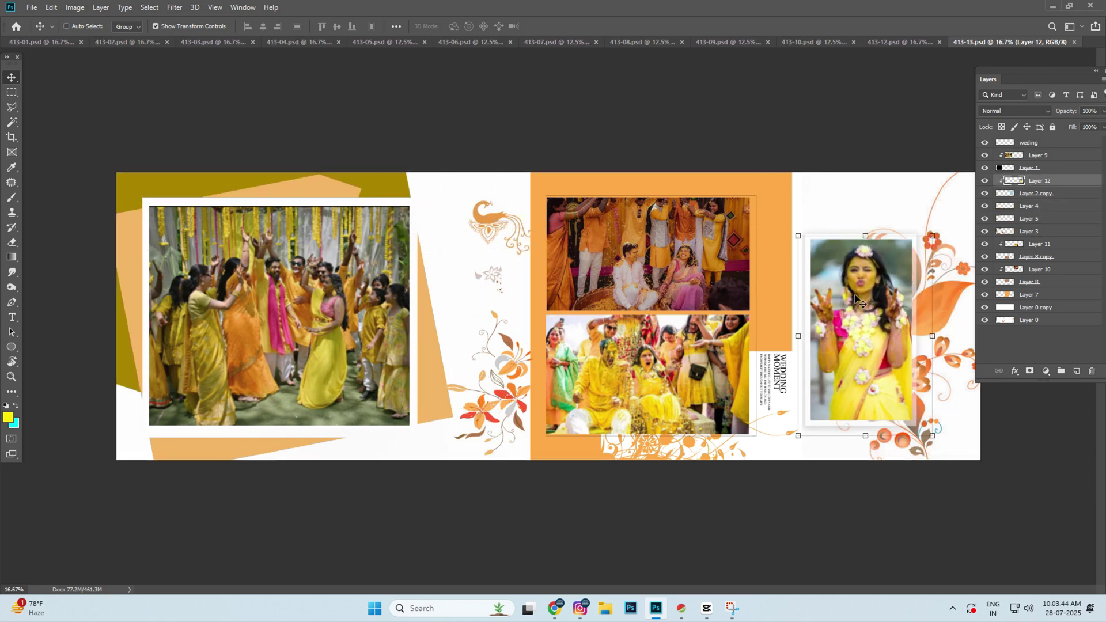
left_click(864, 321)
Step: Switch to spread 413-12 and pick Layers 9, 14 and 18 from the canvas
key("ctrl+shift+Tab")
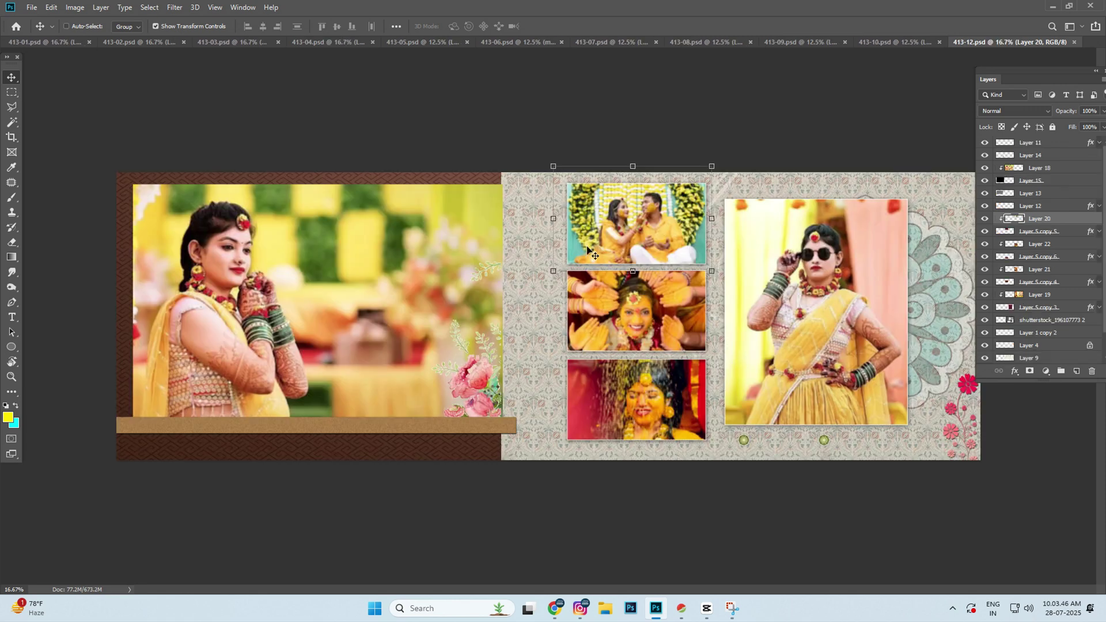
right_click(843, 266)
key("Escape")
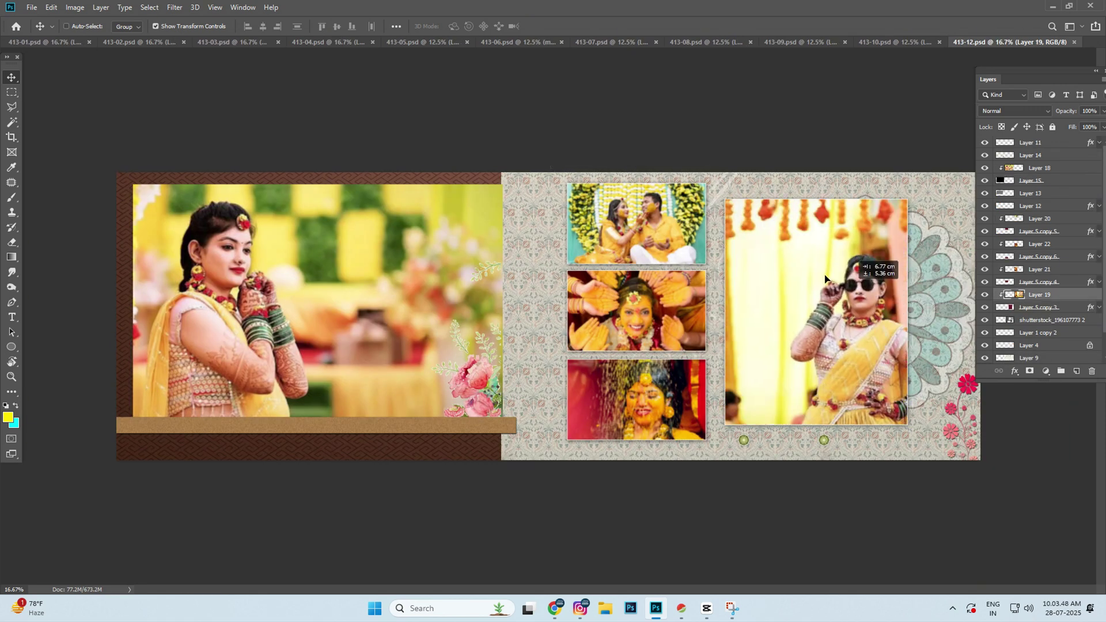
left_click(921, 280, "ctrl")
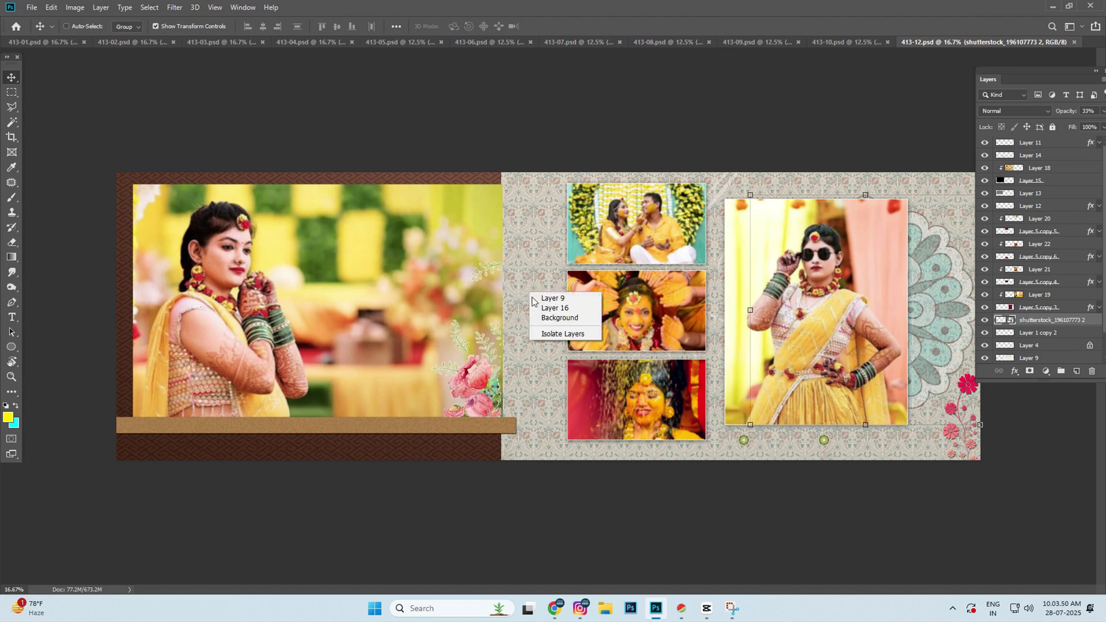
left_click(551, 298)
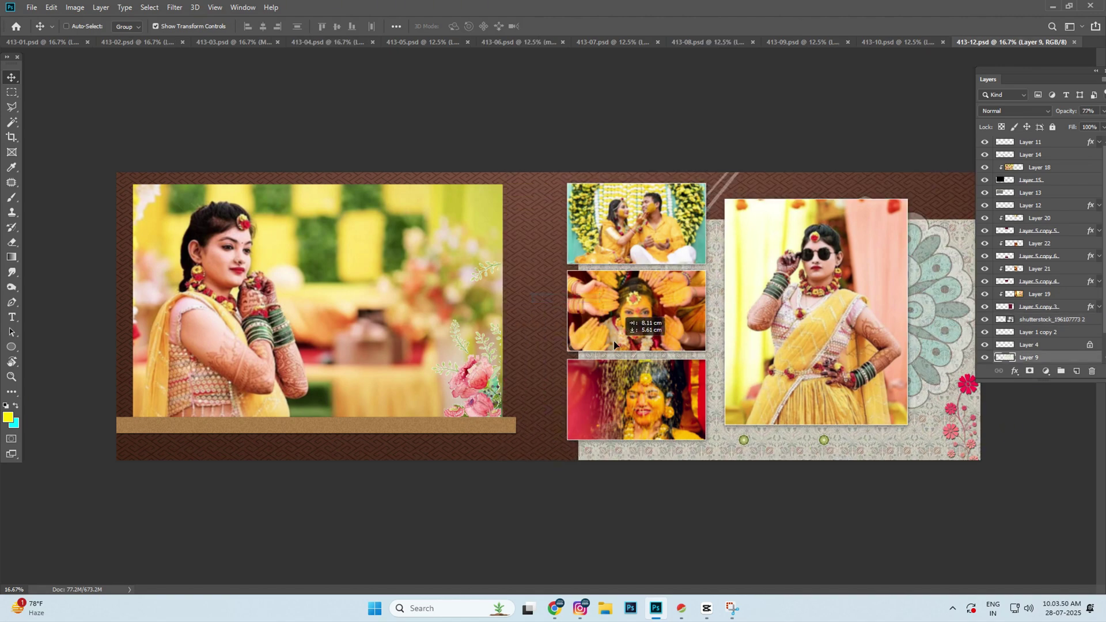
left_click(482, 405)
left_click(300, 344)
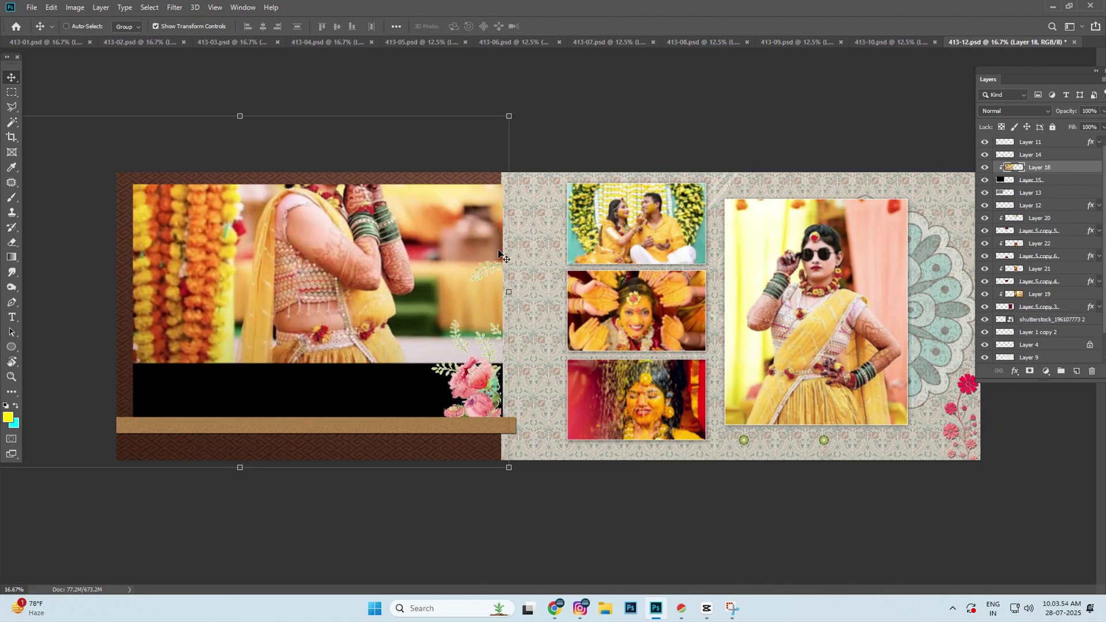
Step: Nudge the left and lower-middle photos in their frames and pick Layers 21 and 20
left_click_drag(358, 306, 360, 311)
mouse_move(615, 396)
left_mouse_down()
mouse_move(634, 431)
mouse_move(652, 397)
left_mouse_up()
left_click(676, 301, "ctrl")
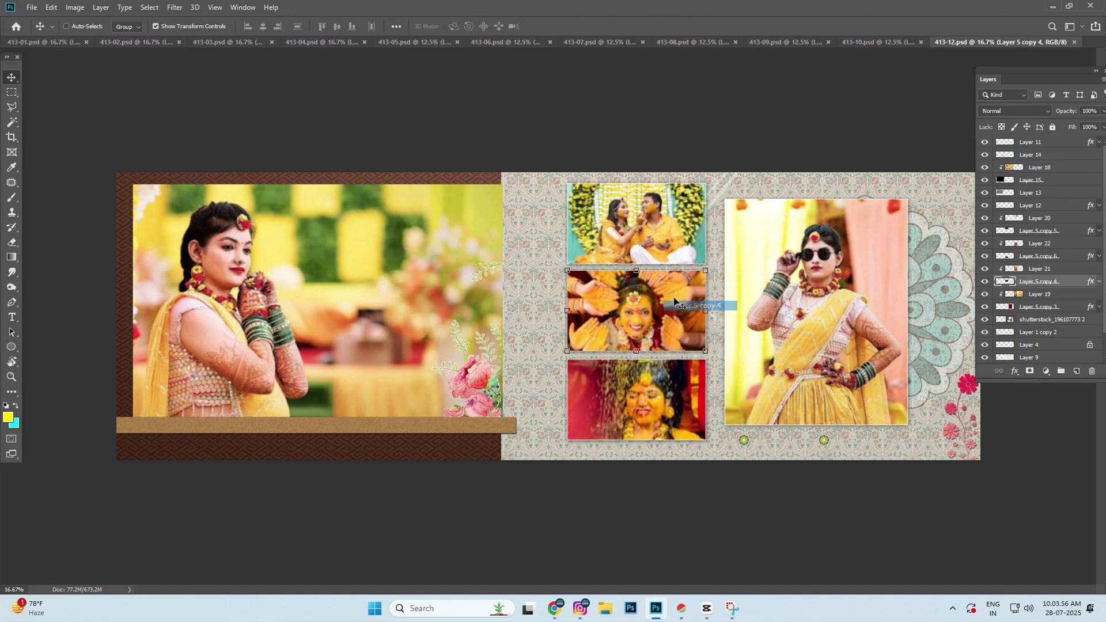
left_click(660, 309)
left_click(659, 227)
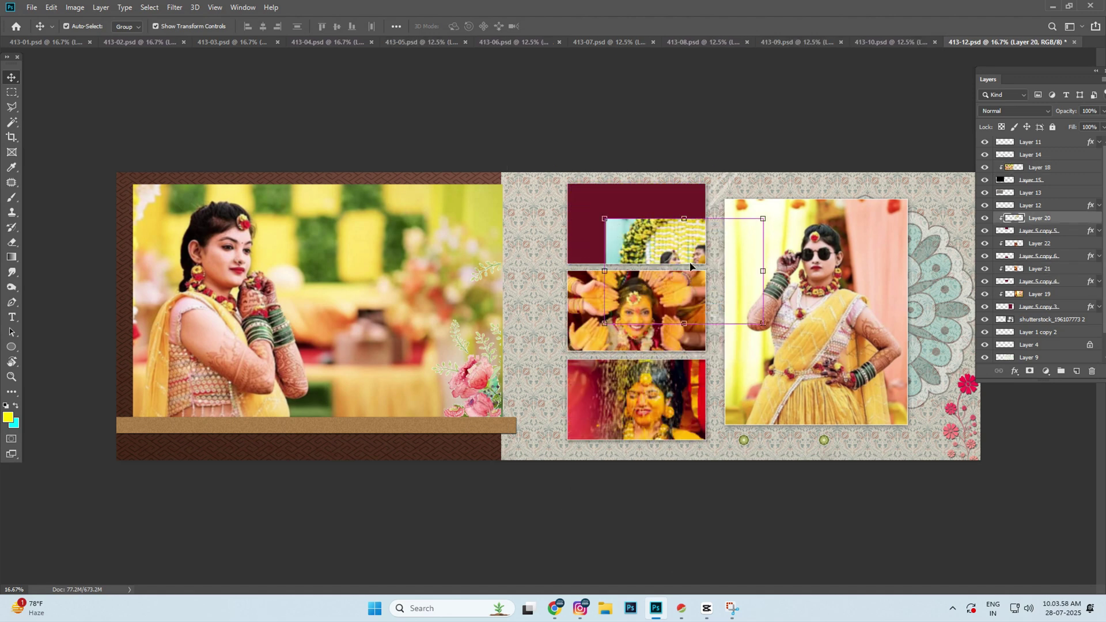
Step: Select Layer 11 and Layer 20, then close spread 413-12
left_click(973, 399, "ctrl")
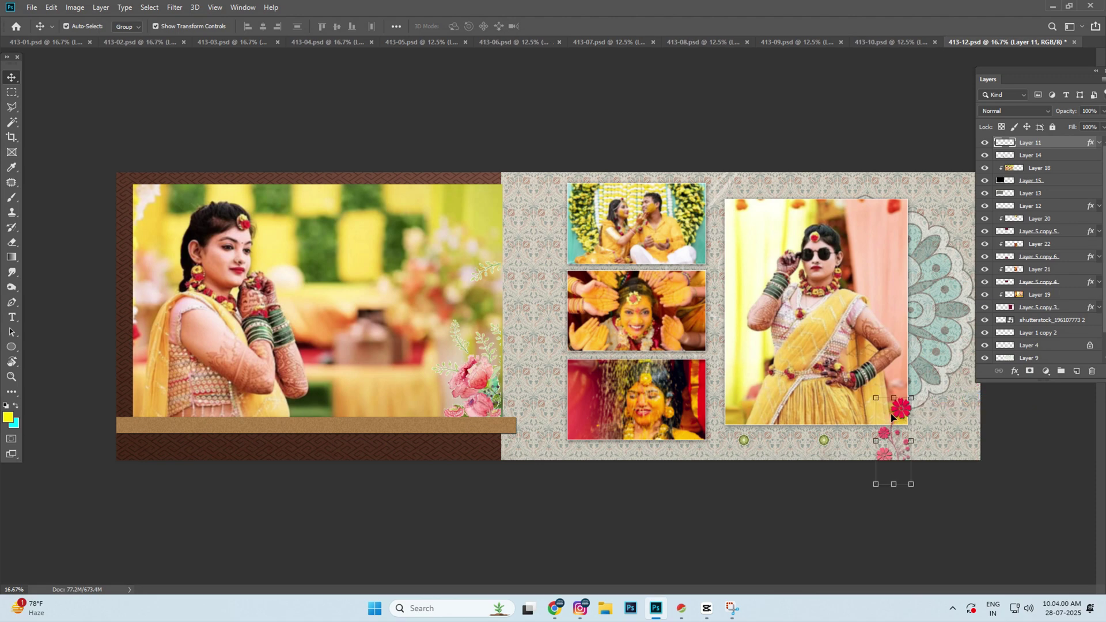
left_click(576, 230, "ctrl")
scroll(520, 274, "down", 1)
key("ctrl+w")
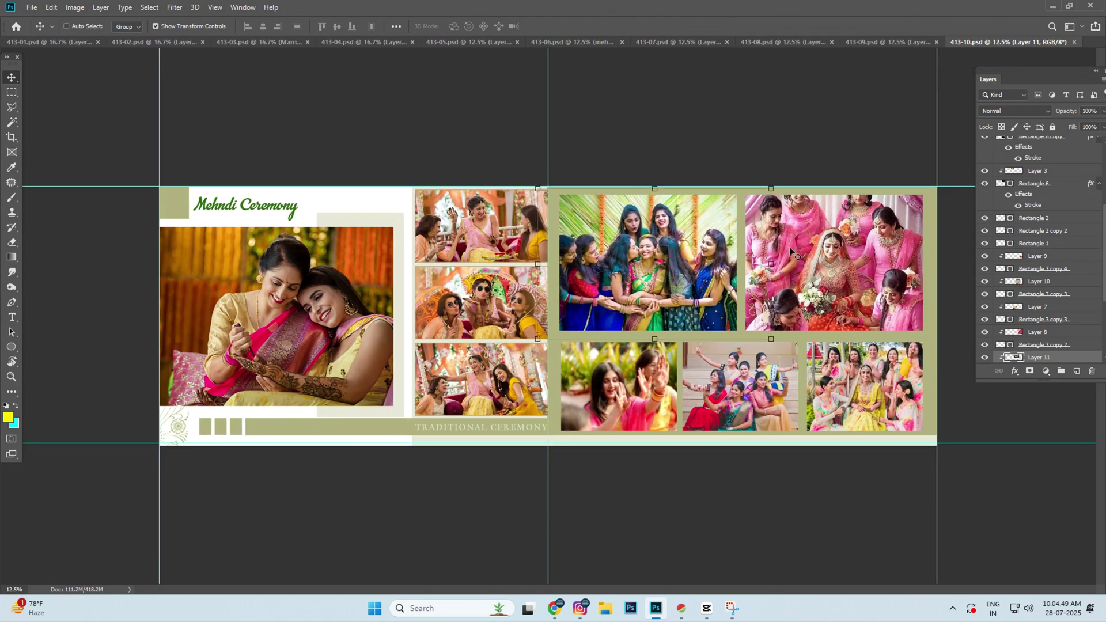
Step: Select the top-right bride photo and the stacked photo layers, including Layer 10
left_click(841, 282, "ctrl")
right_click(754, 365)
left_click(761, 371)
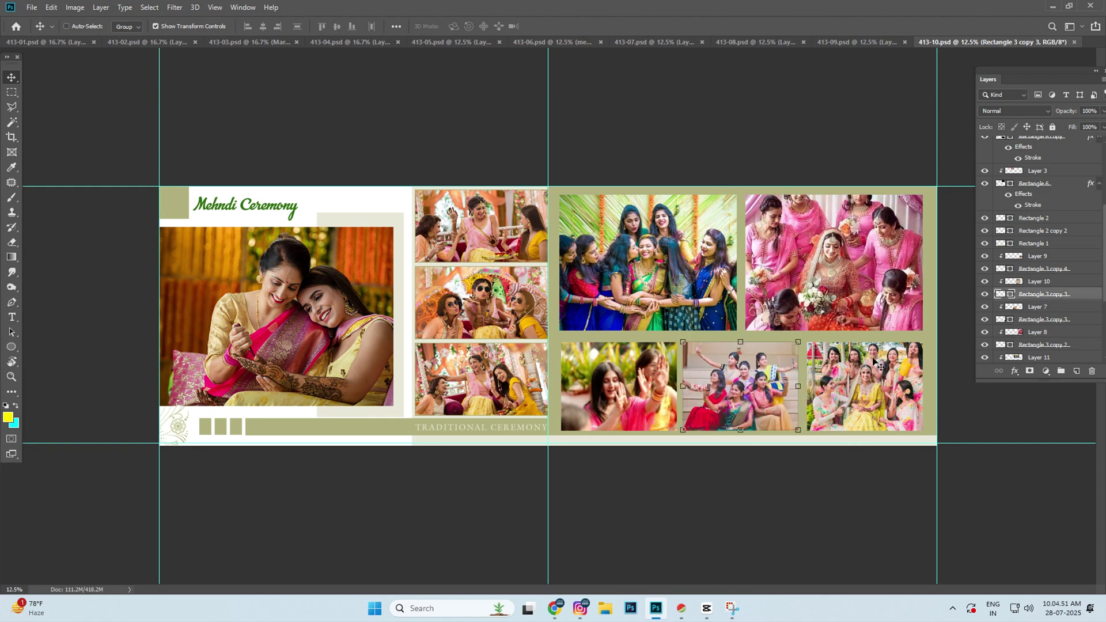
right_click(712, 371)
left_click(722, 376)
left_click(841, 357, "ctrl")
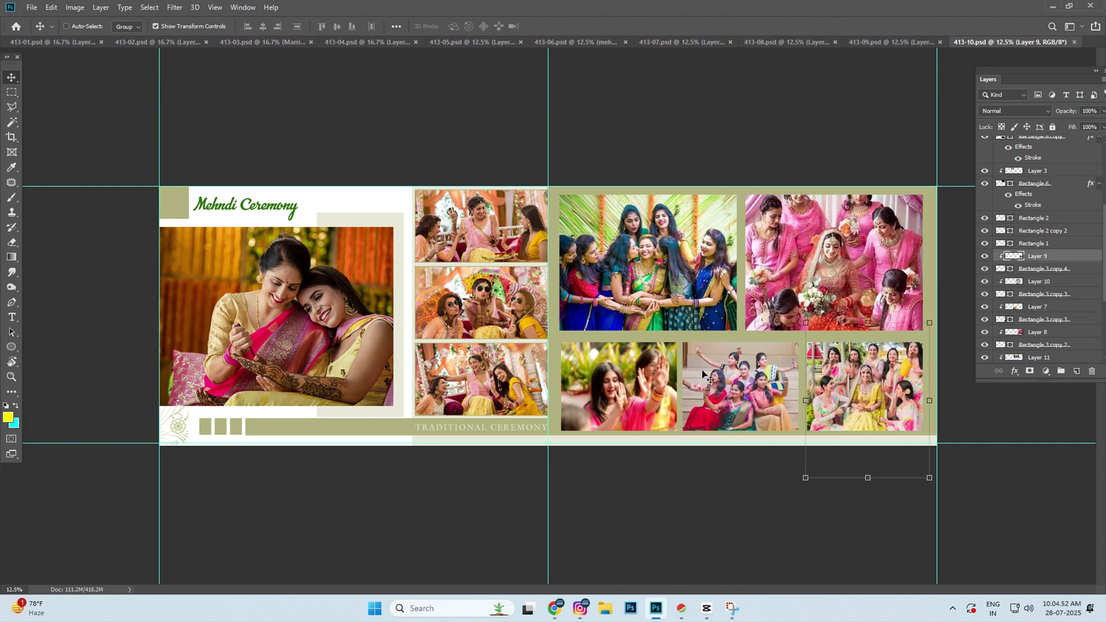
Step: Pick Layer 7 and the top-middle photo layer, shifting both photos within their frames
right_click(583, 369)
left_click(602, 412)
mouse_move(602, 412)
left_mouse_down()
mouse_move(574, 346)
mouse_move(540, 382)
left_mouse_up()
right_click(447, 349)
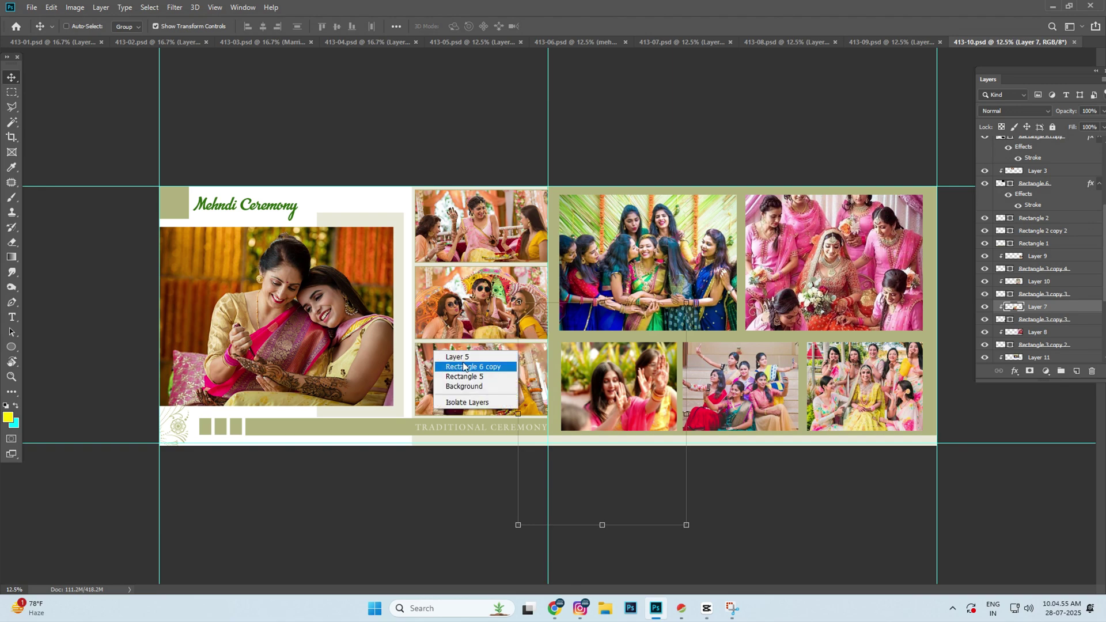
left_click(463, 366)
left_click_drag(487, 254, 496, 276)
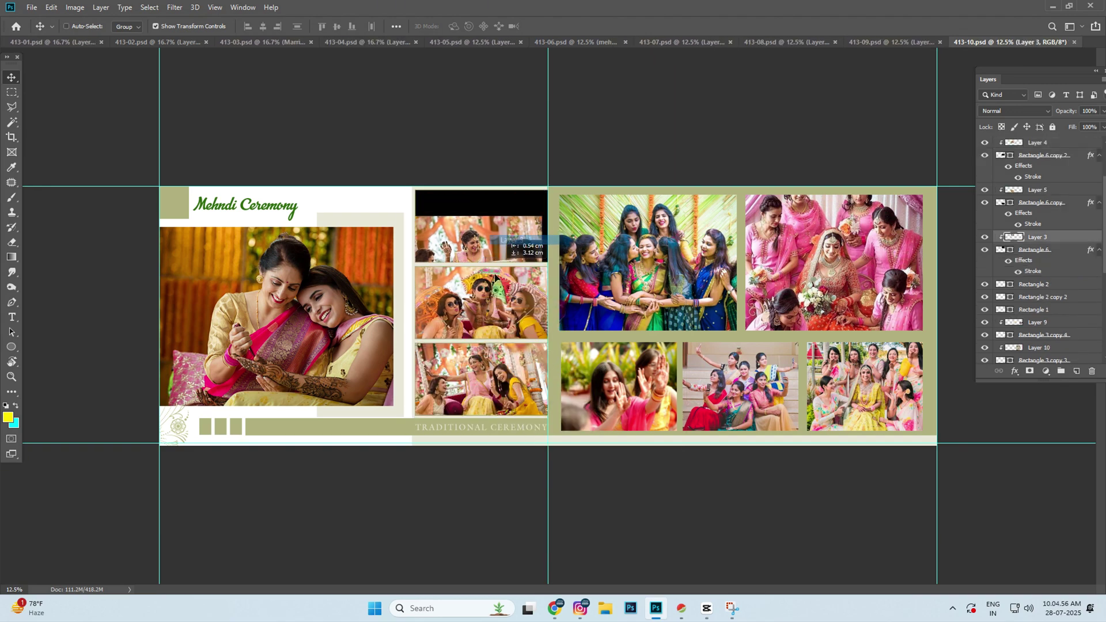
left_click_drag(244, 329, 310, 324)
Step: Close spread 413-10, then test-shift the bottom-right Layer 11 photo on 413-09 and undo
key("ctrl+w")
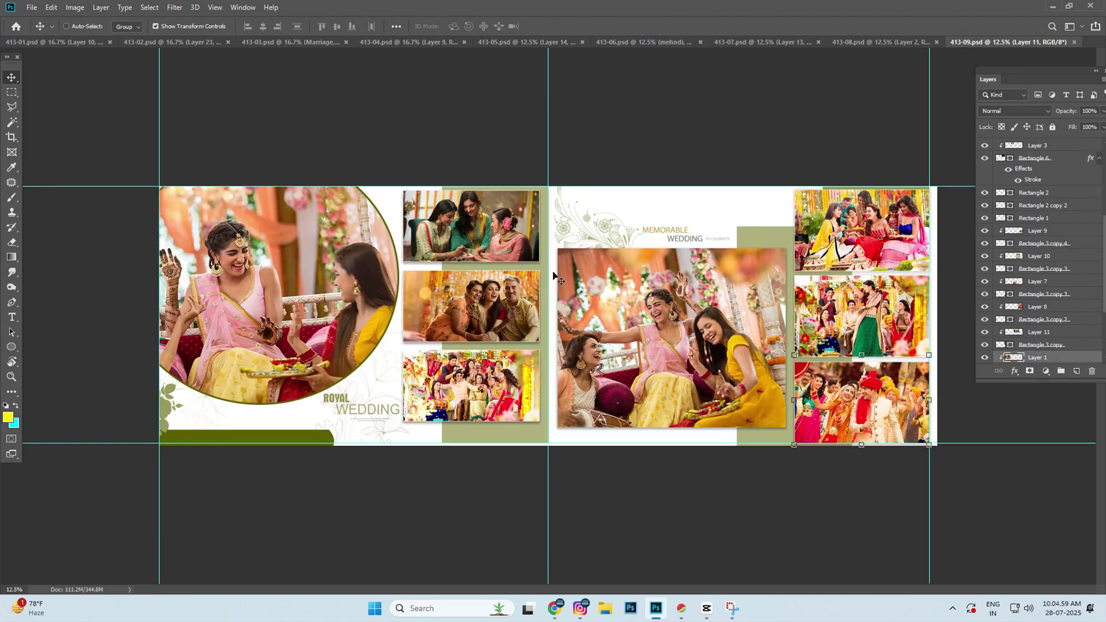
mouse_move(861, 241)
left_mouse_down()
mouse_move(843, 253)
mouse_move(869, 241)
left_mouse_up()
right_click(850, 369)
left_click(861, 375)
left_click_drag(861, 376, 791, 369)
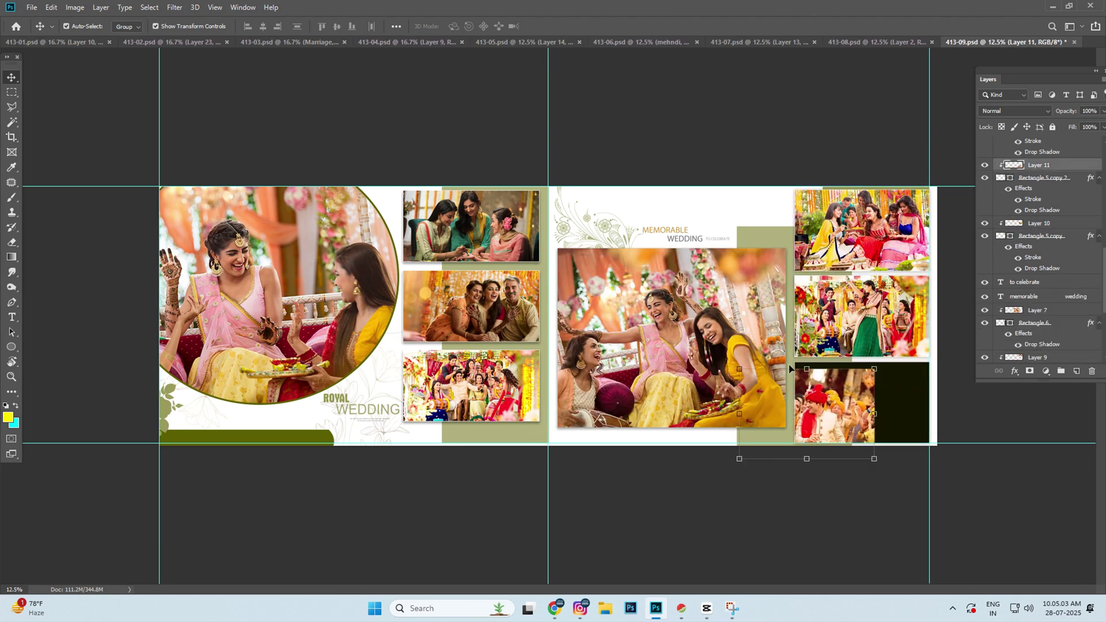
key("ctrl+z")
Step: Select Layer 4 for the middle-left photo, test-shift it, and undo the move
left_click(461, 363)
right_click(500, 288)
left_click(521, 291)
left_click_drag(522, 291, 493, 265)
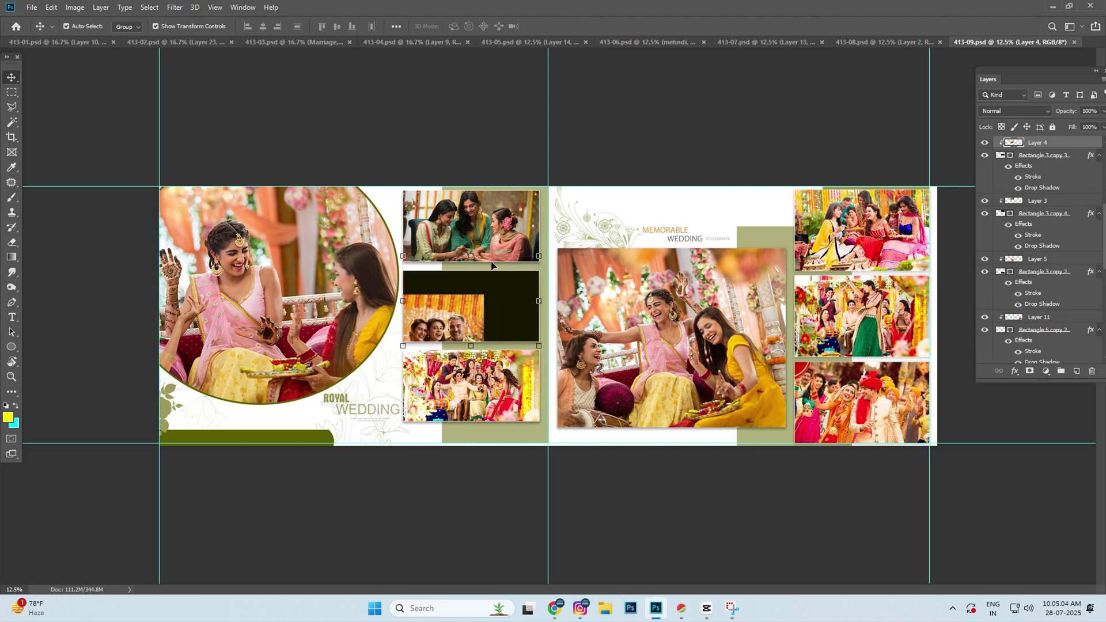
key("ctrl+z")
Step: Select the circle photo's layer, nudge it, and close spread 413-09
right_click(489, 237)
left_click(510, 246)
right_click(321, 283)
left_click(340, 291)
mouse_move(317, 297)
left_mouse_down()
mouse_move(317, 194)
mouse_move(316, 297)
left_mouse_up()
key("ctrl+w")
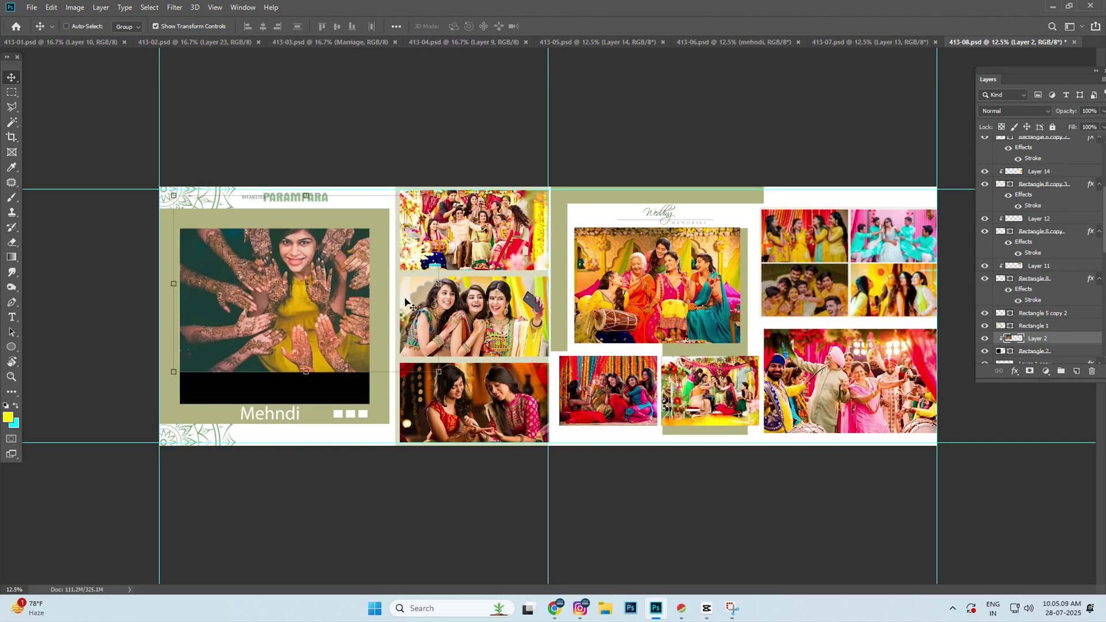
Step: Select Layers 3, 4 and 5 for the middle-column photos, then the right photo's layer
right_click(506, 218)
left_click(519, 226)
right_click(492, 319)
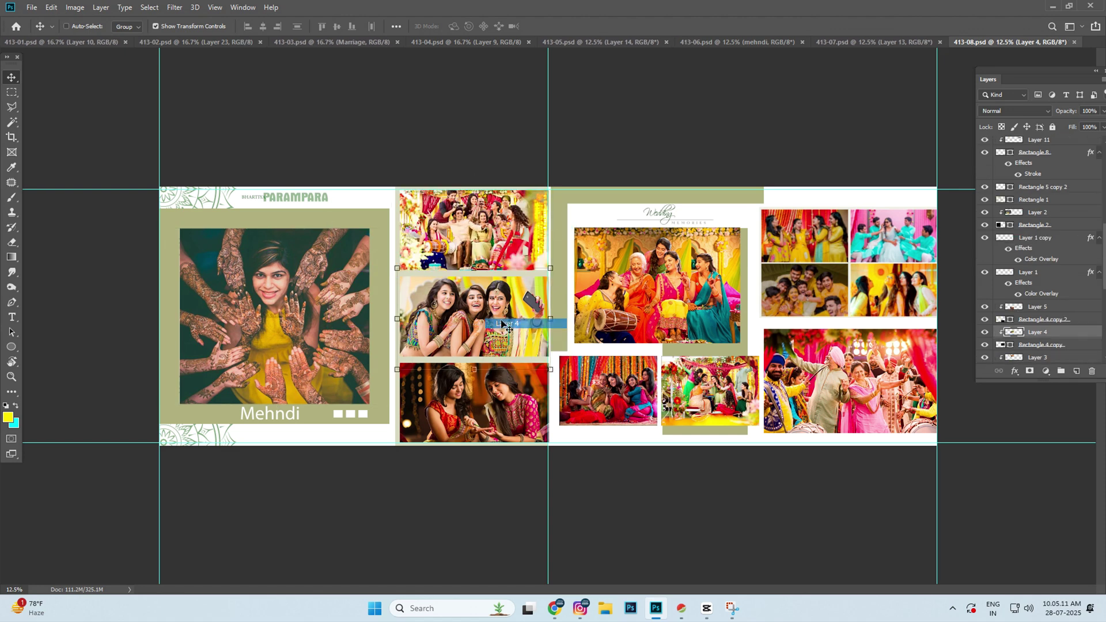
left_click(506, 328)
left_click(518, 402)
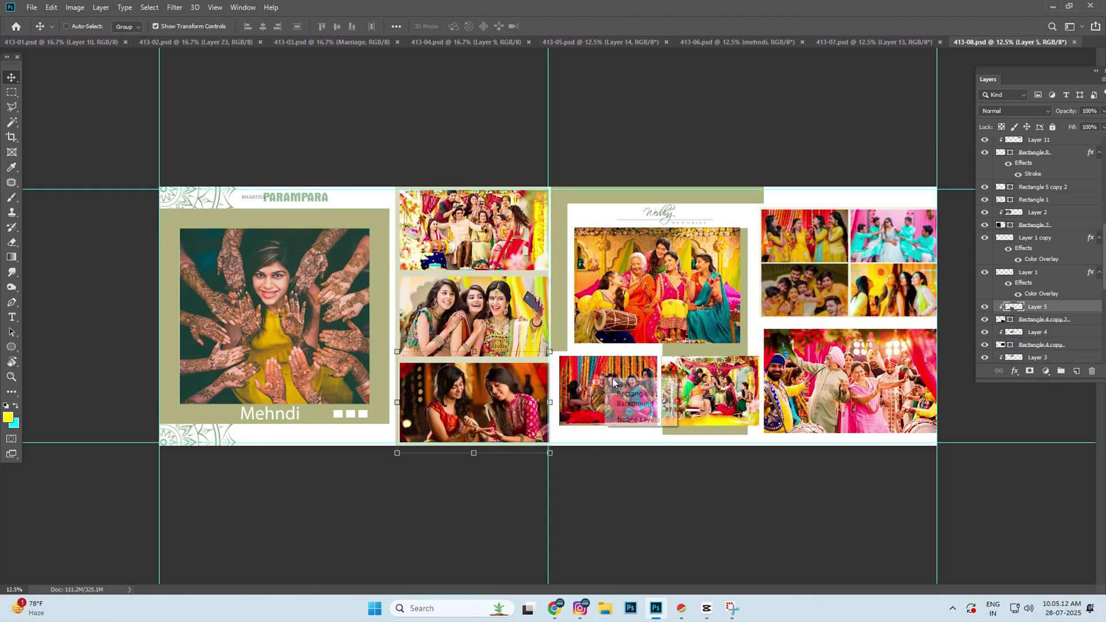
left_click(614, 383)
Step: Select the right-page photo layers, including Layer 13, from the layer pick lists
right_click(680, 392)
left_click(691, 397)
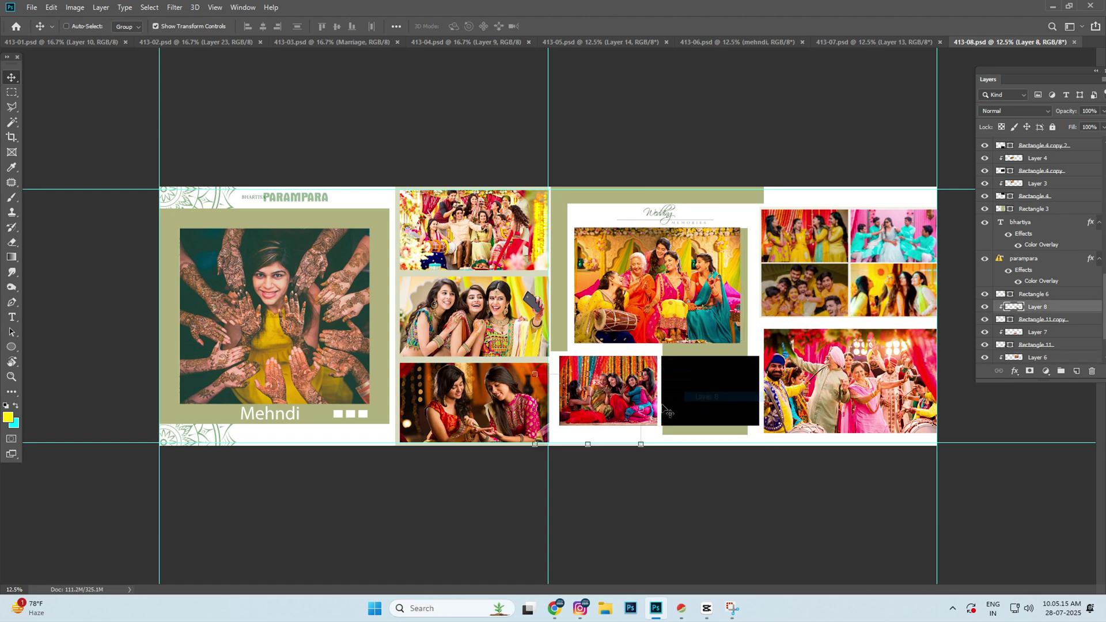
right_click(846, 382)
left_click(858, 396)
right_click(835, 298)
left_click(850, 303)
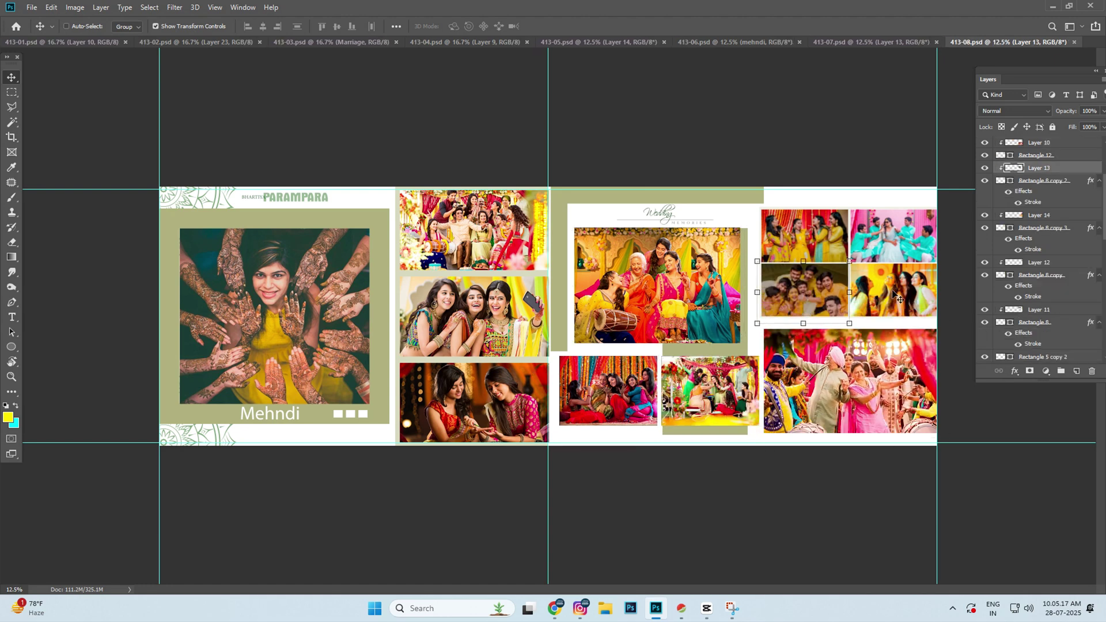
Step: Shift the small top-right photo, put it back in its frame, and close 413-08
left_click_drag(895, 296, 852, 323)
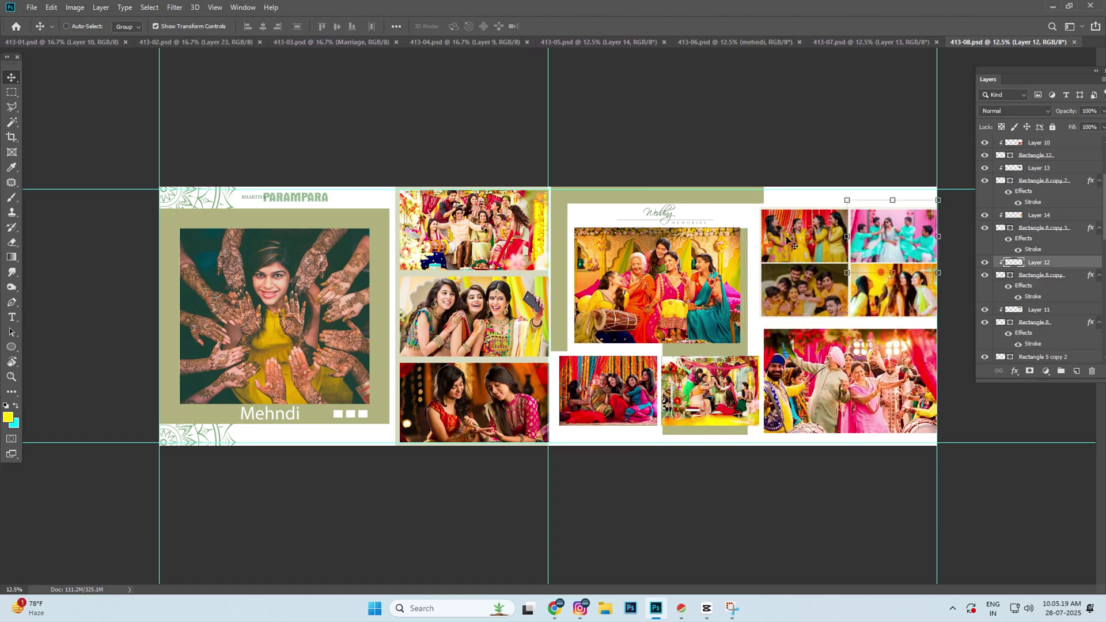
left_click_drag(887, 253, 806, 265)
key("ctrl+w")
Step: Pick the right-page photo layers, including Layer 9 for the small bottom photo
right_click(710, 277)
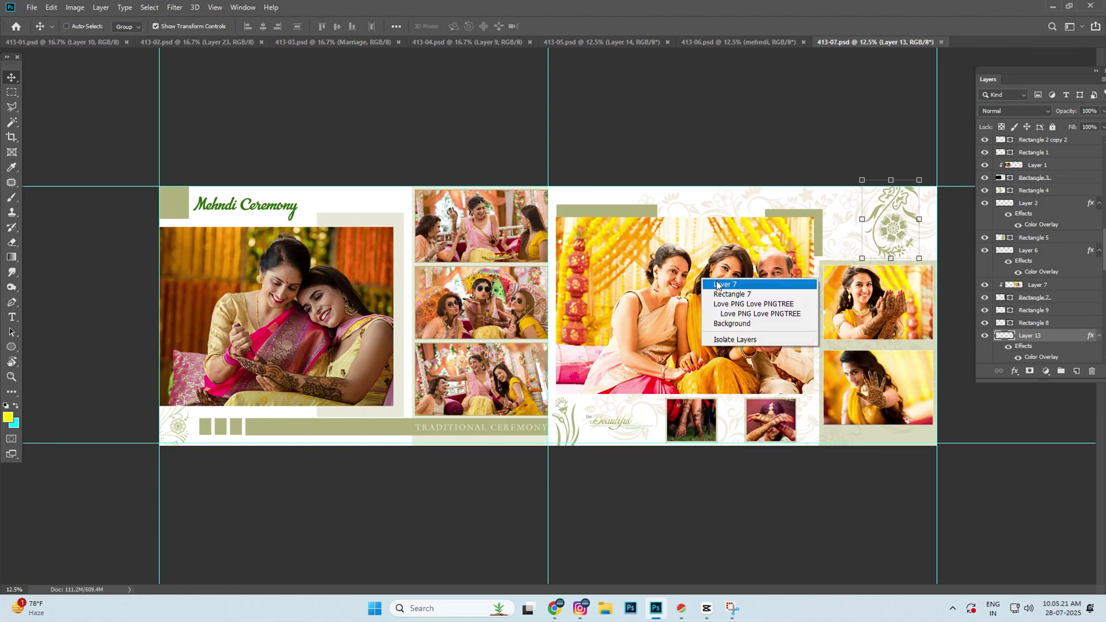
left_click(731, 289)
mouse_move(1038, 143)
left_mouse_down()
mouse_move(906, 311)
mouse_move(875, 380)
left_mouse_up()
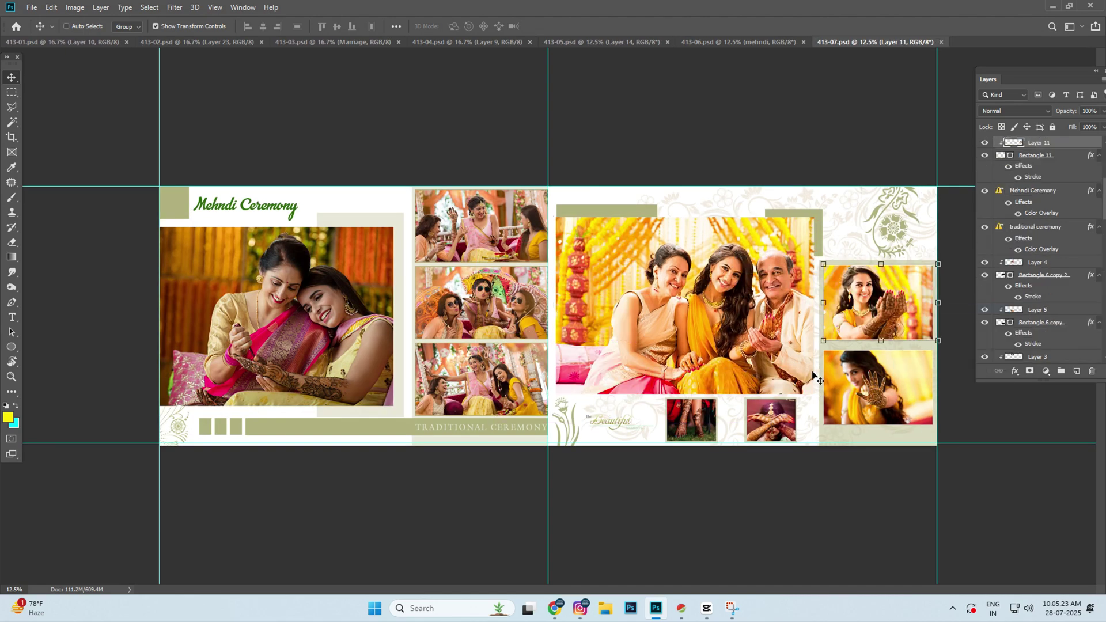
right_click(824, 374)
left_click(841, 383)
right_click(793, 412)
left_click_drag(793, 412, 788, 423)
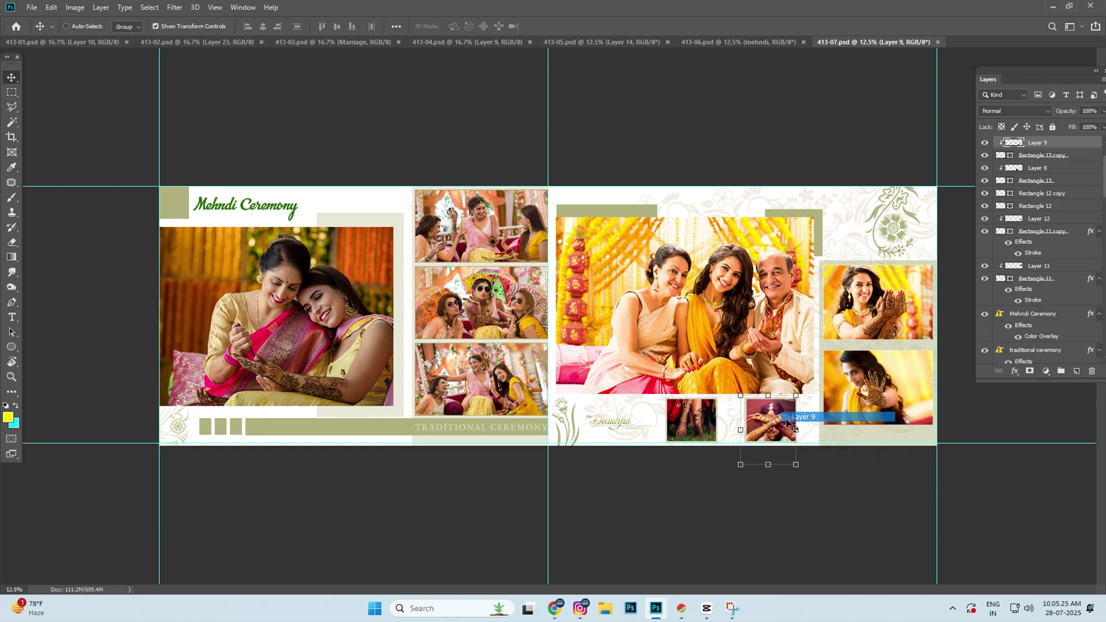
Step: Select Layers 8, 4 and 1 plus the top-middle photo layer, then close 413-07
right_click(691, 432)
left_click(676, 430, "ctrl")
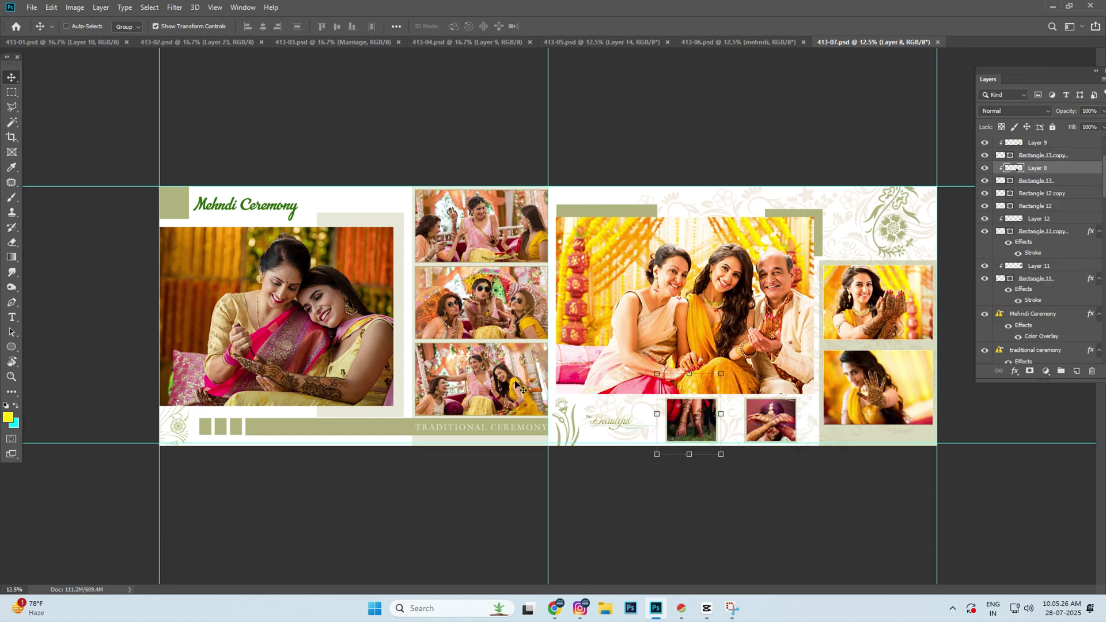
right_click(518, 385)
left_click(536, 398)
right_click(529, 234)
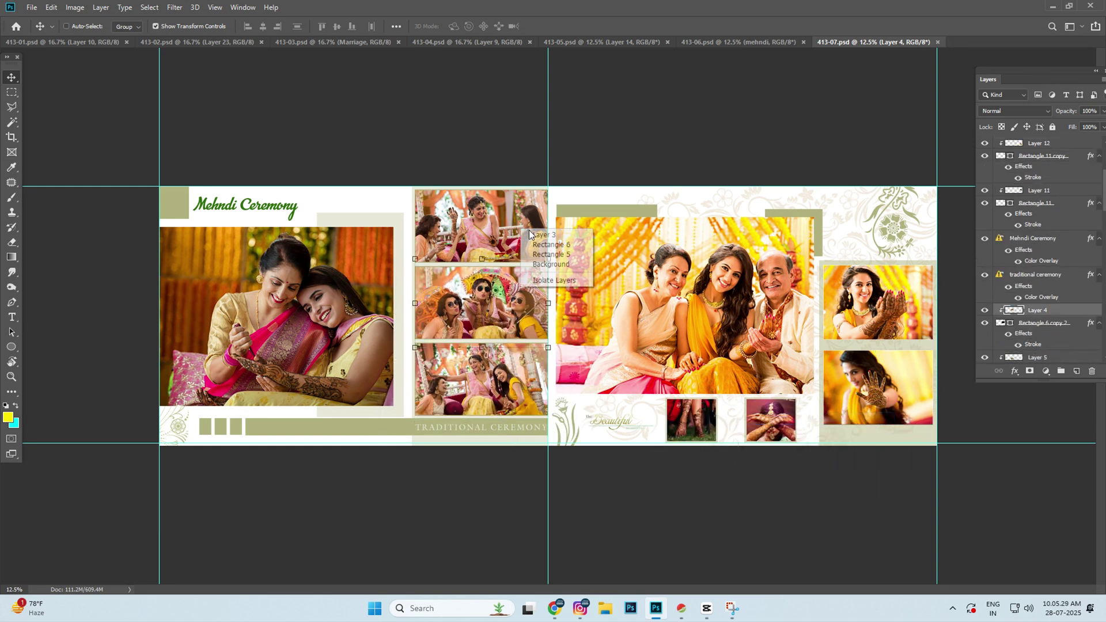
left_click(544, 234)
right_click(328, 322)
left_click(343, 327)
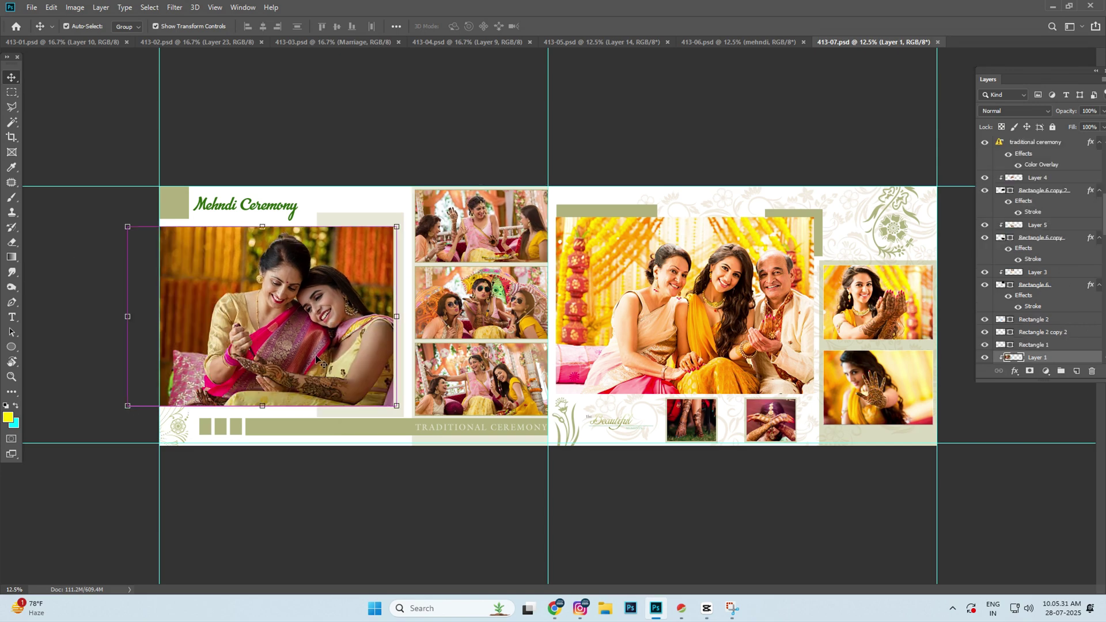
key("ctrl+w")
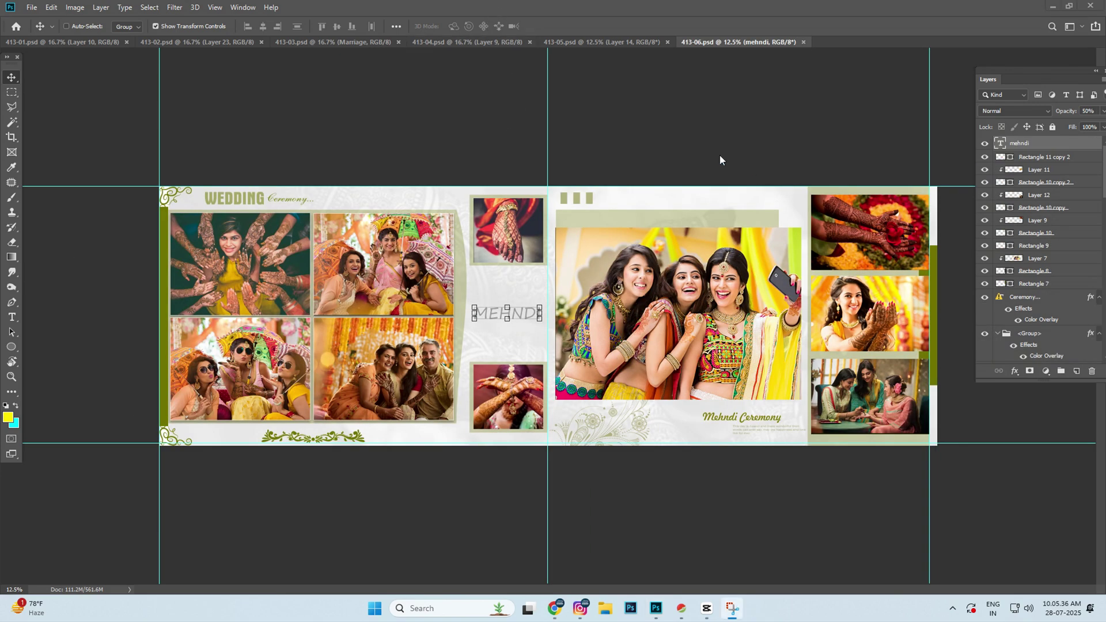
Step: Select Layer 7 for the centre photo and Layer 12 for the bottom-right photo
right_click(741, 352)
left_click(755, 360)
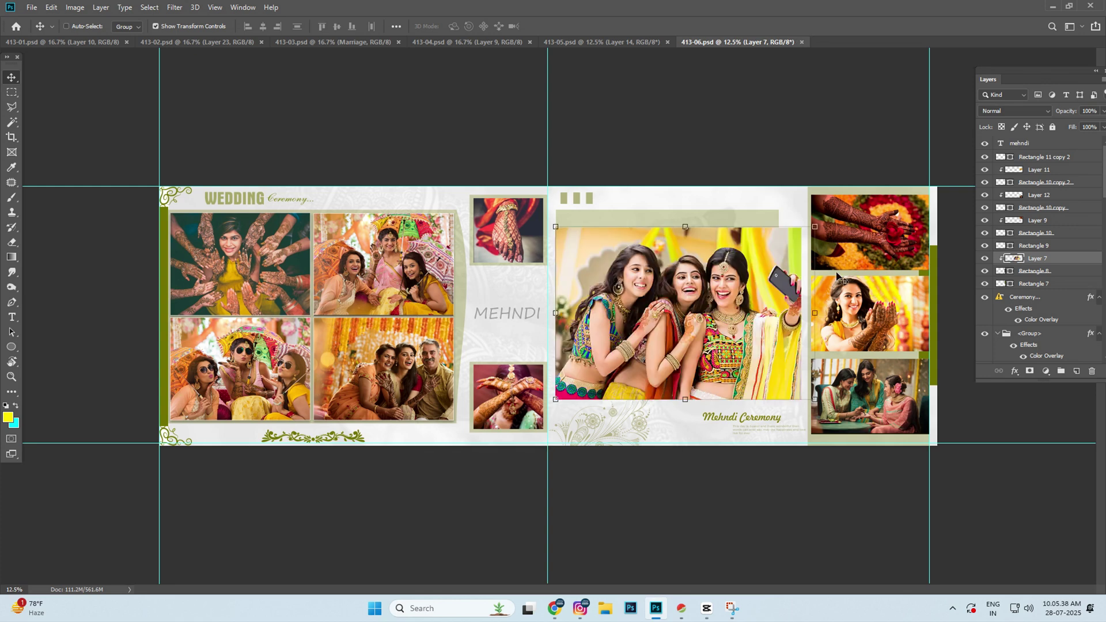
left_click(848, 244)
right_click(858, 295)
right_click(861, 401)
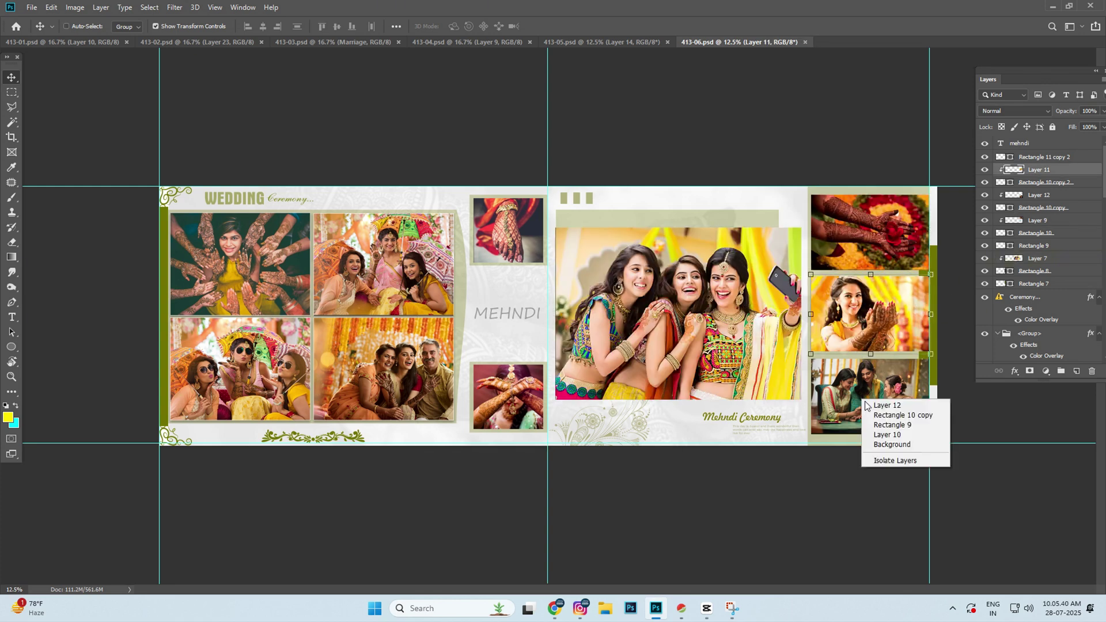
left_click(870, 405)
left_click(488, 403, "ctrl")
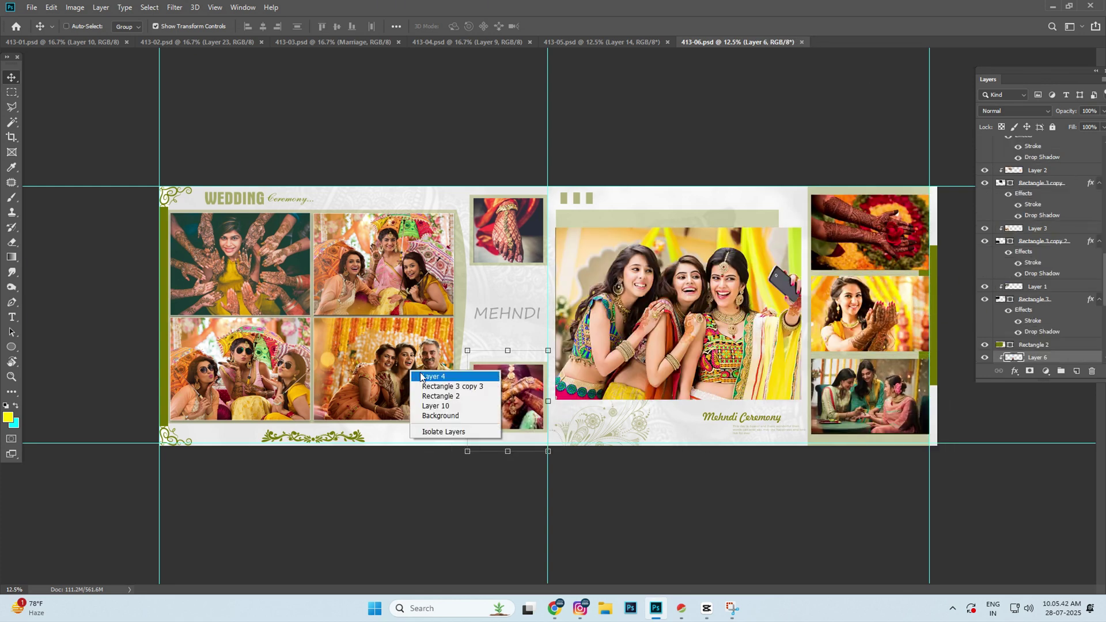
Step: Reposition the top-left photo and small top photo (Layer 5) in their frames, then close 413-06
left_click(434, 376)
mouse_move(234, 297)
left_mouse_down()
mouse_move(241, 321)
mouse_move(242, 299)
left_mouse_up()
right_click(370, 264)
left_click(380, 270)
left_click_drag(536, 225, 537, 253)
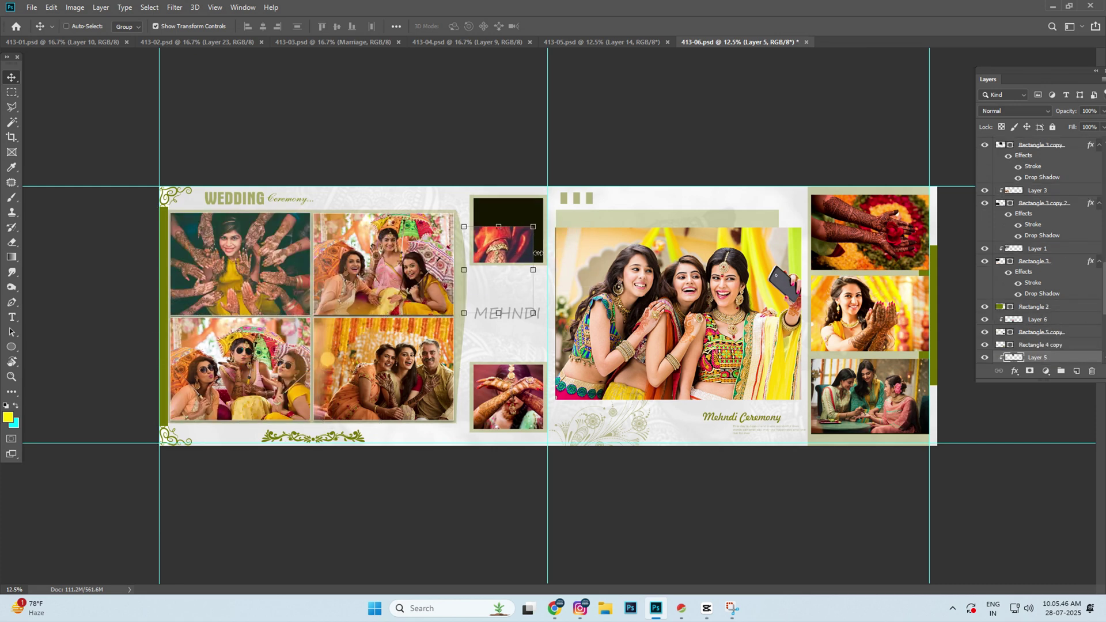
key("ctrl+w")
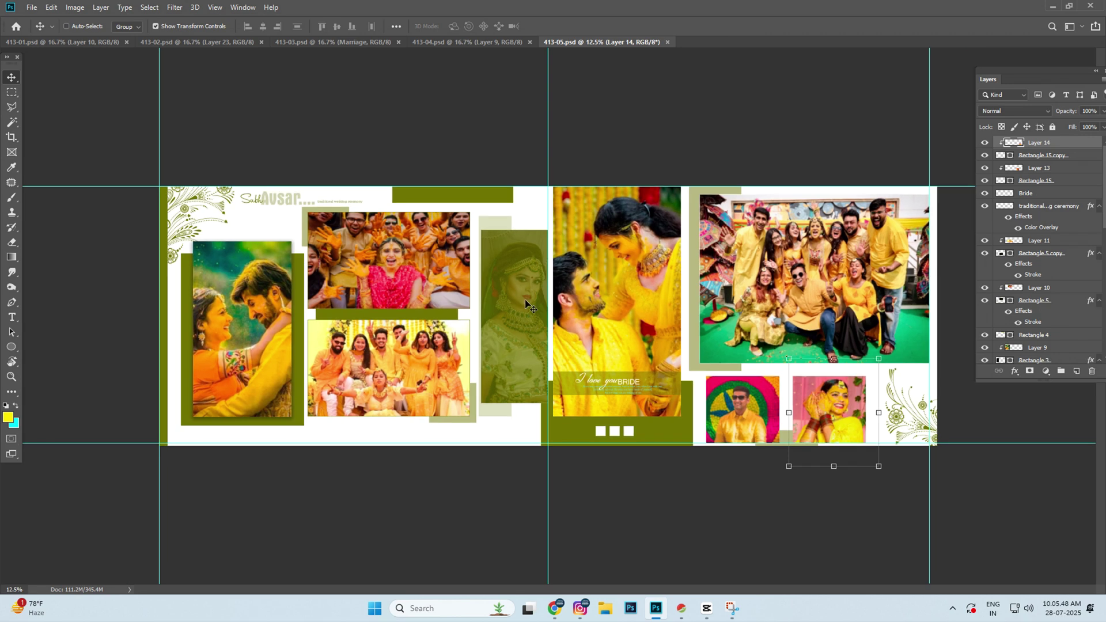
right_click(554, 314)
left_click(576, 318)
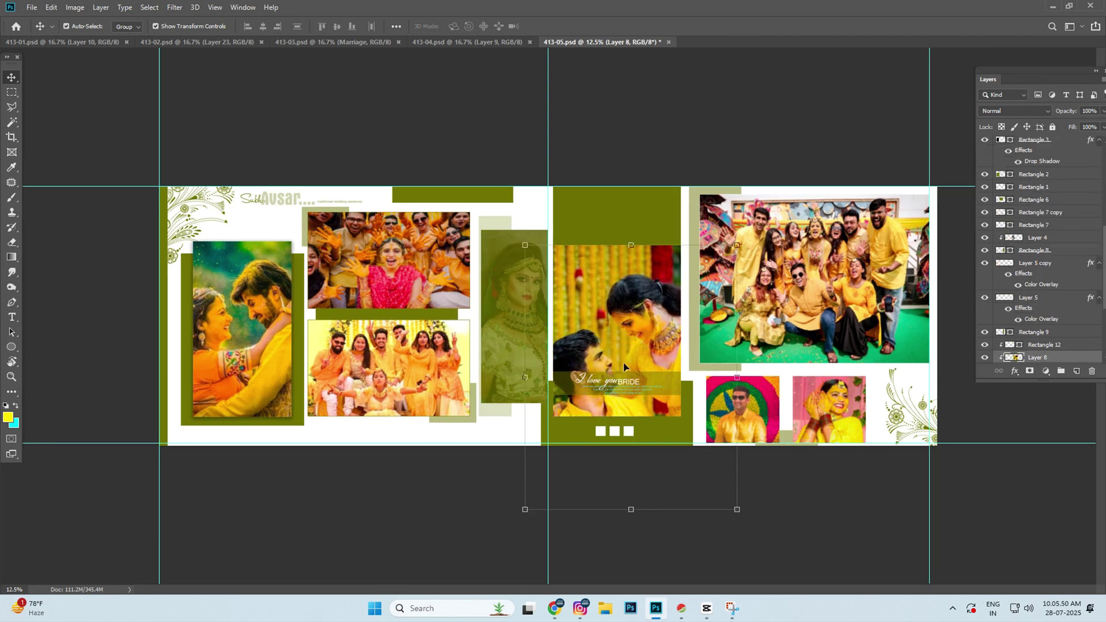
right_click(744, 293)
left_click(759, 297)
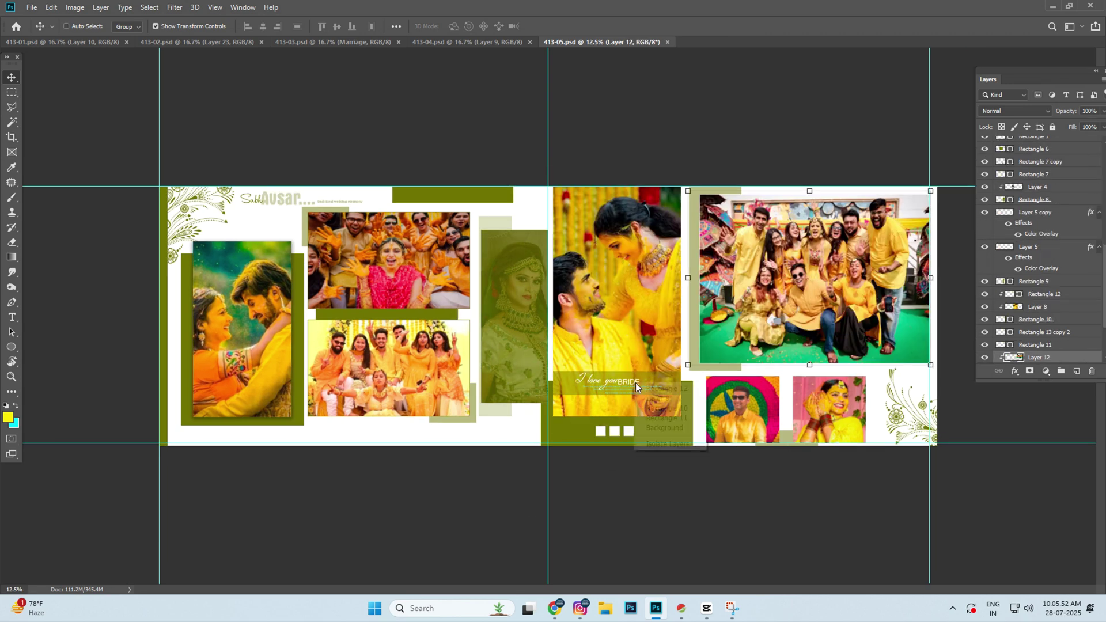
left_click(663, 389)
right_click(628, 394)
left_click(640, 395)
left_click_drag(634, 392, 680, 375)
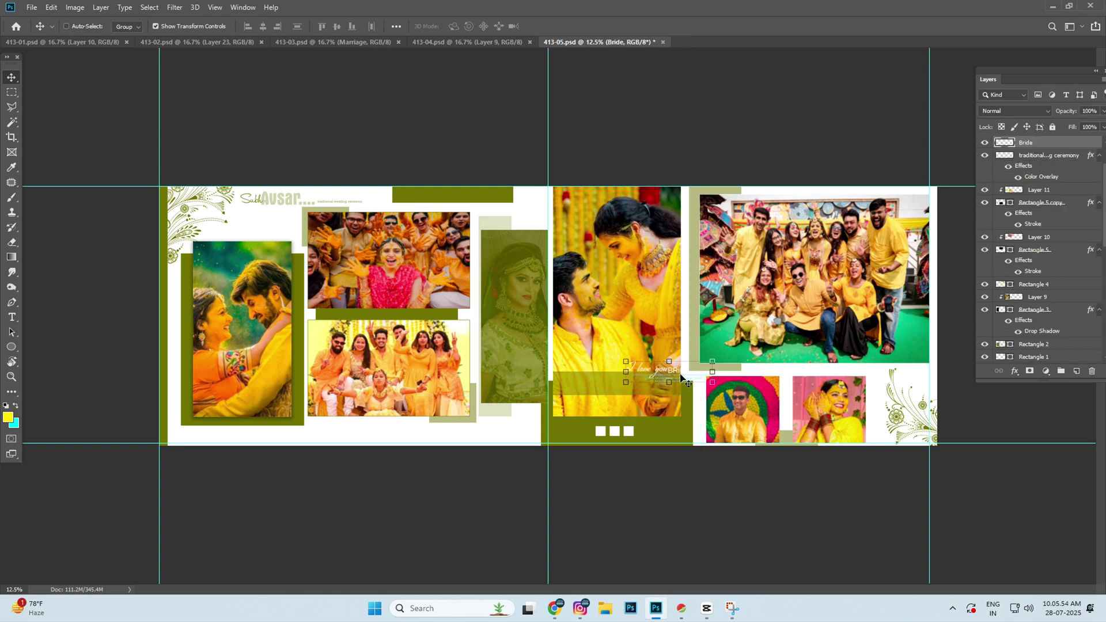
right_click(371, 390)
left_click(404, 390)
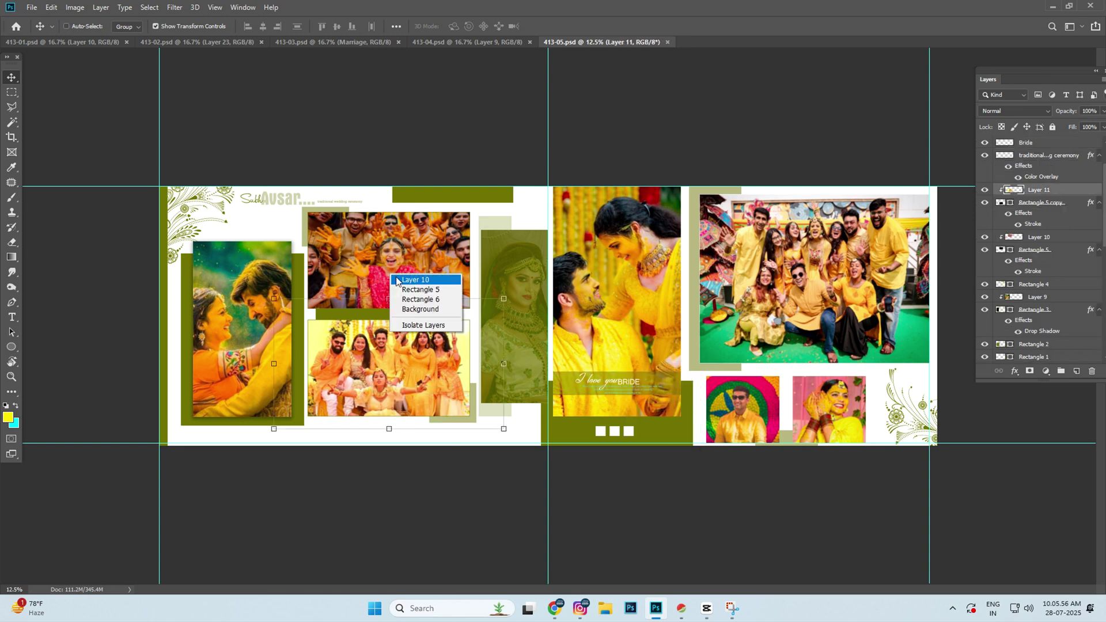
left_click(397, 281)
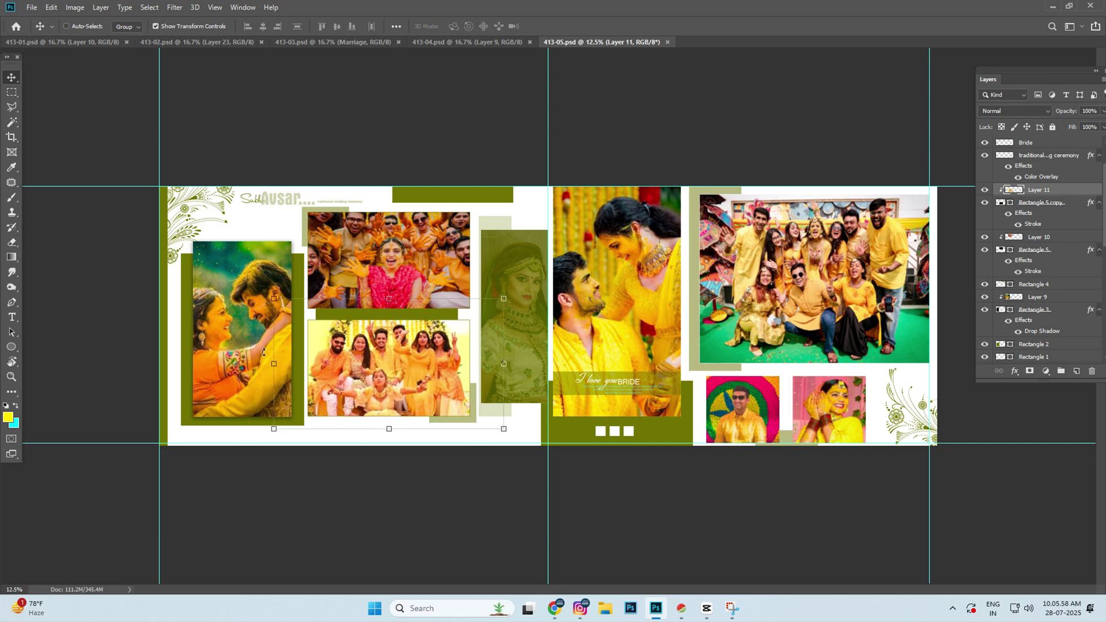
right_click(263, 352)
left_click(283, 358)
Step: Close spread 413-05, then select the right-hand and top-middle photo layers on 413-04
key("ctrl+w")
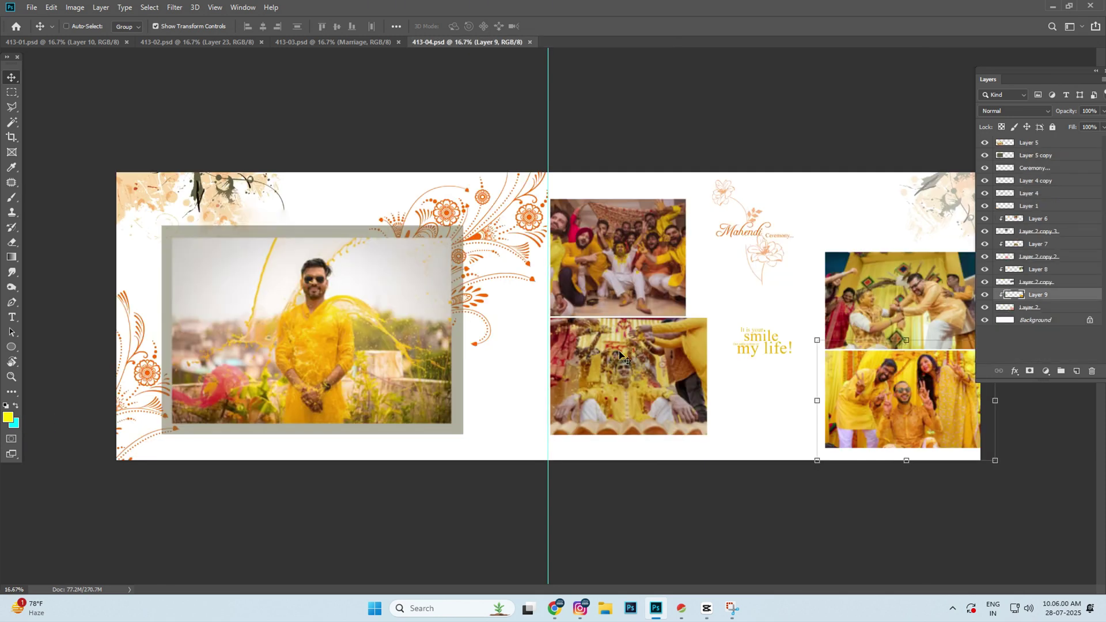
right_click(634, 375)
left_click(651, 383)
right_click(634, 248)
left_click(634, 244)
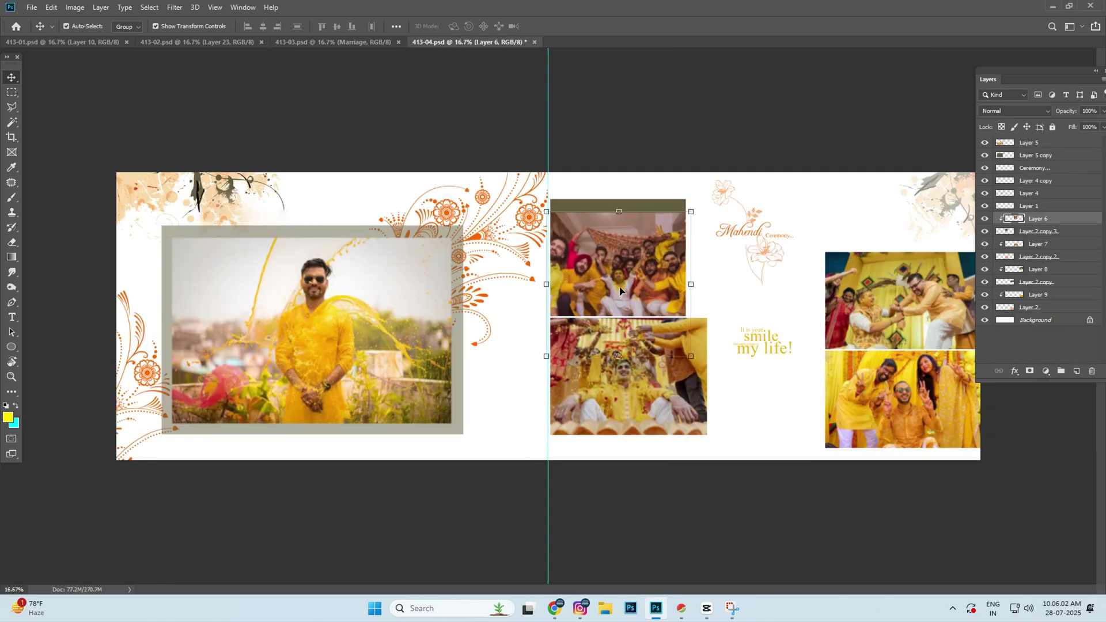
right_click(875, 306)
left_click(890, 312)
Step: Select Layer 2, the topmost groom photo layer, and Layer 7 for the lower-middle photo
right_click(910, 378)
left_click(928, 392)
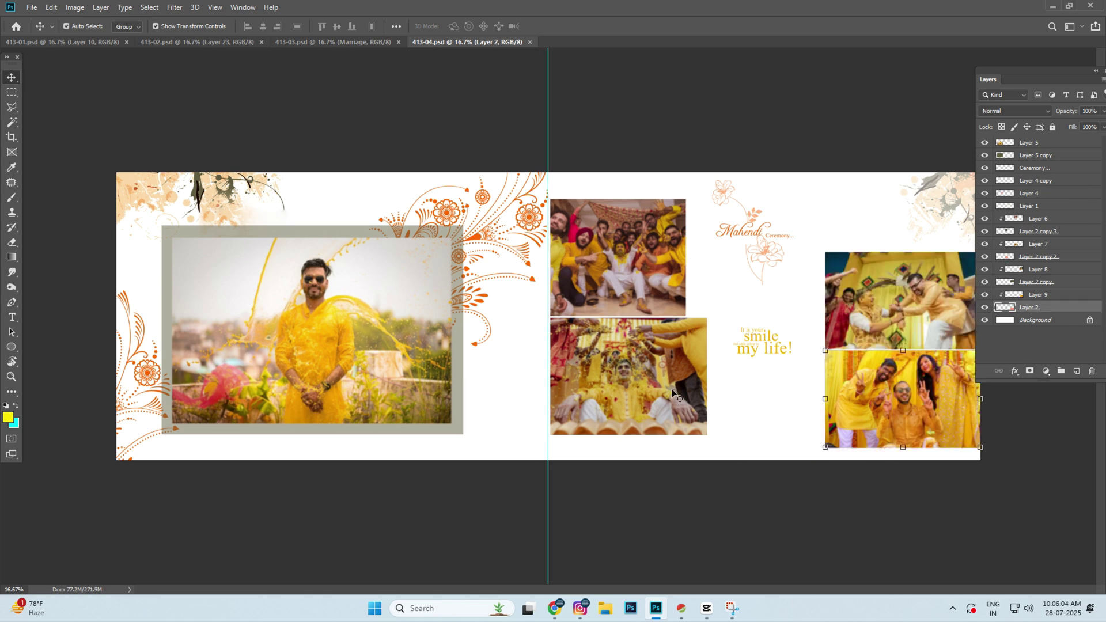
key("alt+period")
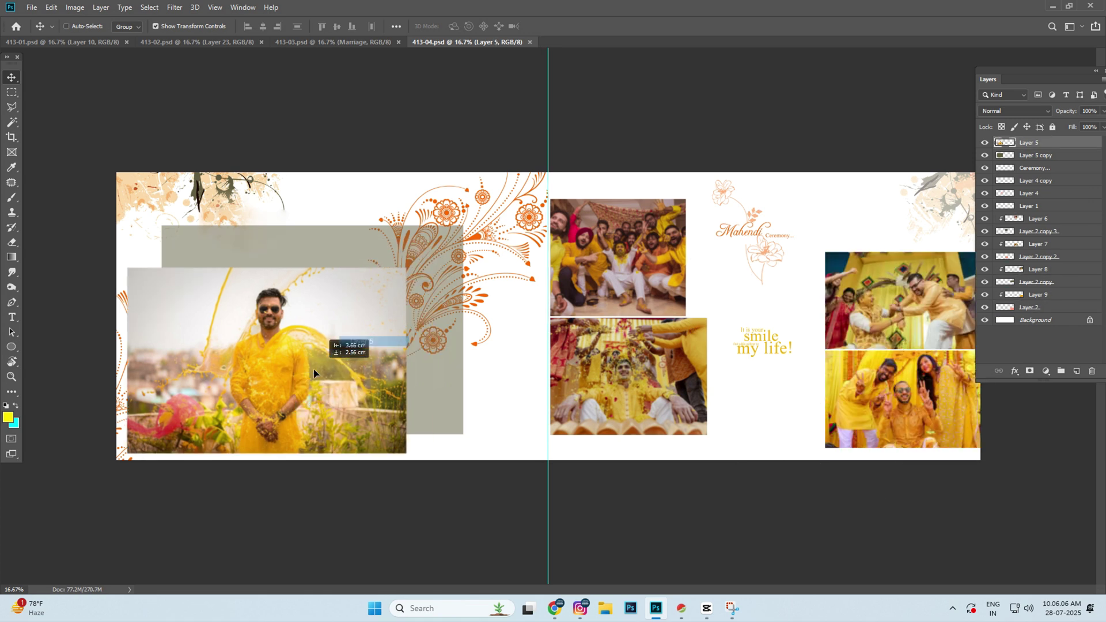
right_click(632, 245)
left_click(646, 265)
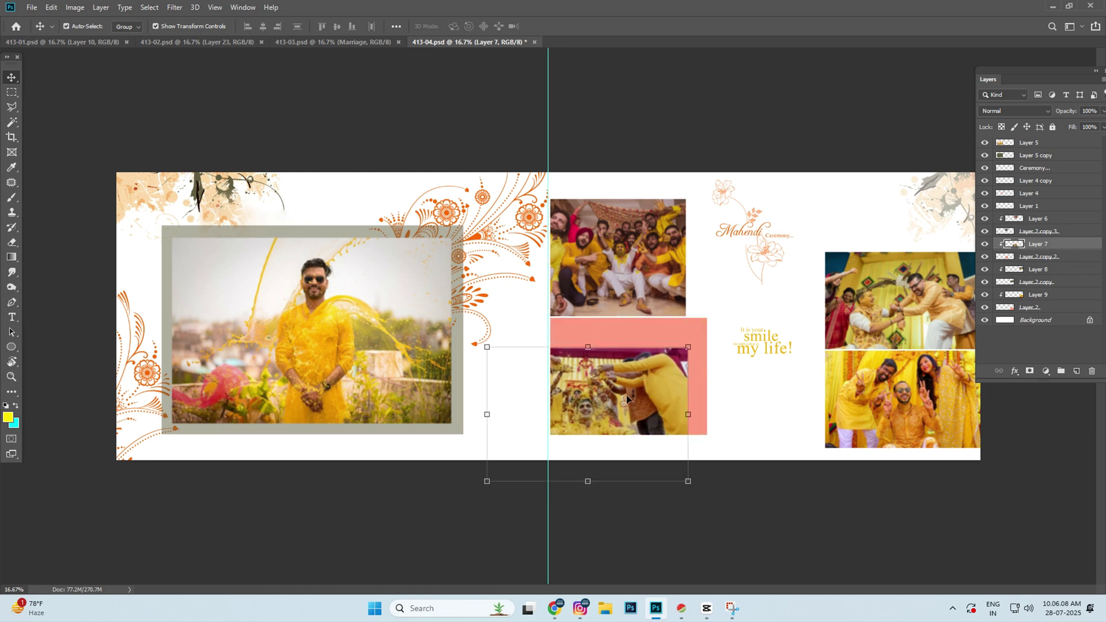
Step: Try moving the locked Background, dismiss the warning, select the floral Layer 4, and close 413-04
left_click(230, 197)
left_click_drag(234, 199, 333, 188)
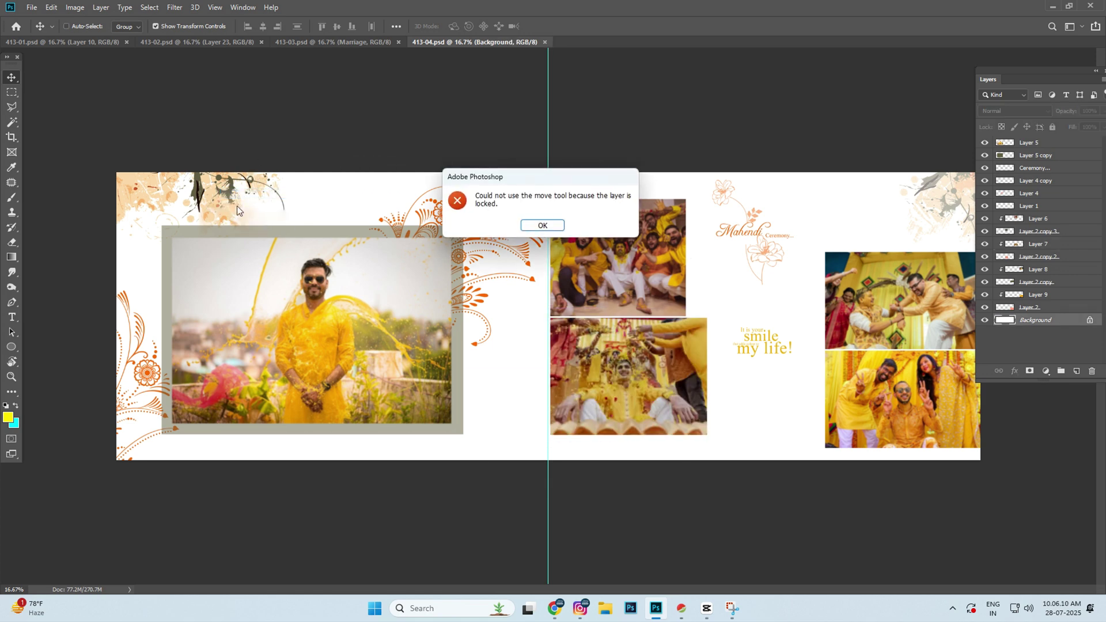
left_click(542, 225)
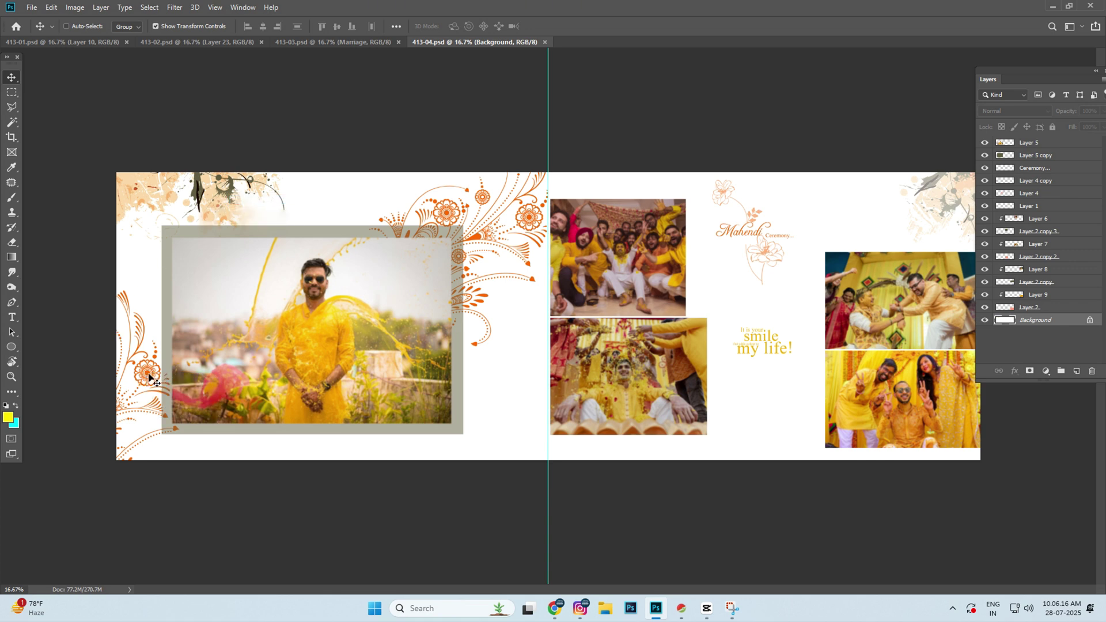
left_click(149, 377, "ctrl")
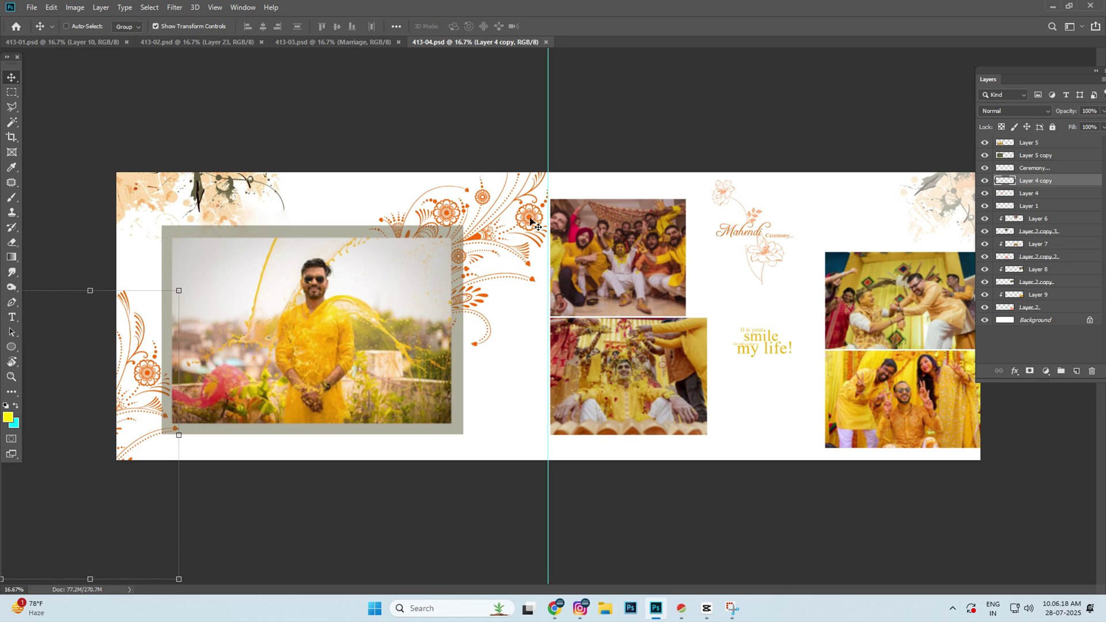
left_click(547, 225)
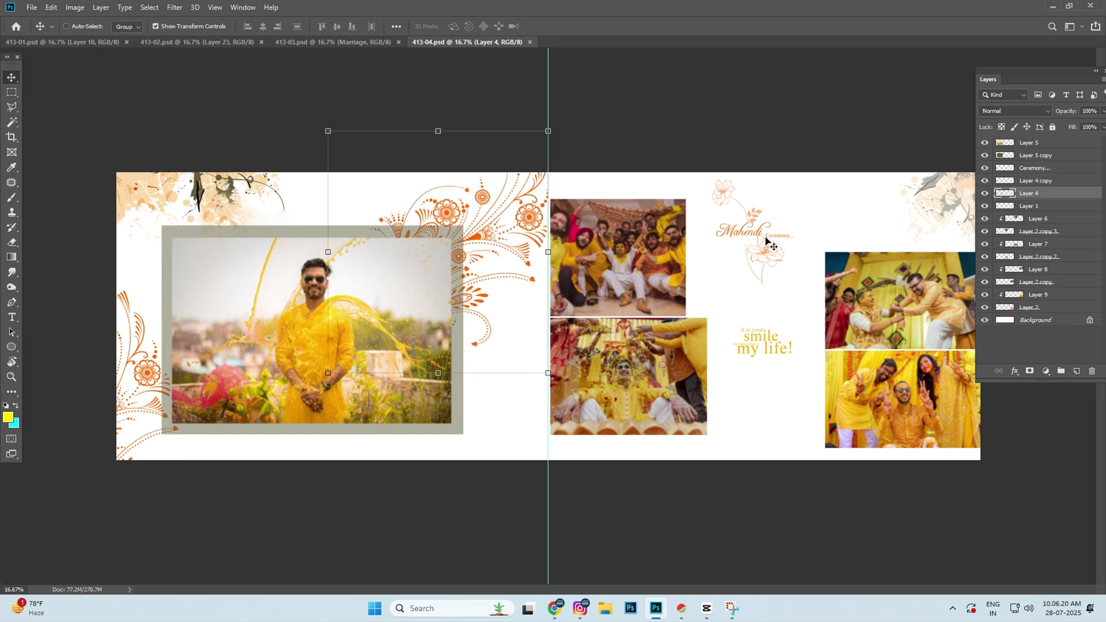
scroll(895, 228, "down", 1)
key("ctrl+w")
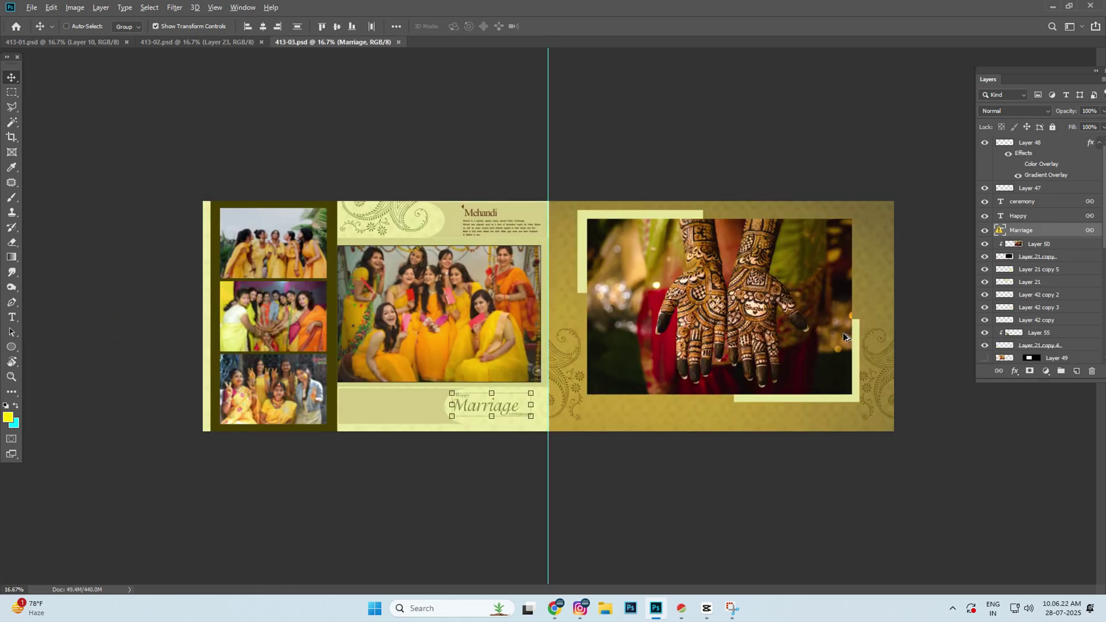
Step: Nudge the mehndi hands (Layer 50) and group photos, then select the Marriage title and Layer 55
right_click(789, 323)
left_click(800, 322)
mouse_move(1039, 244)
left_mouse_down()
mouse_move(671, 326)
mouse_move(355, 378)
left_mouse_up()
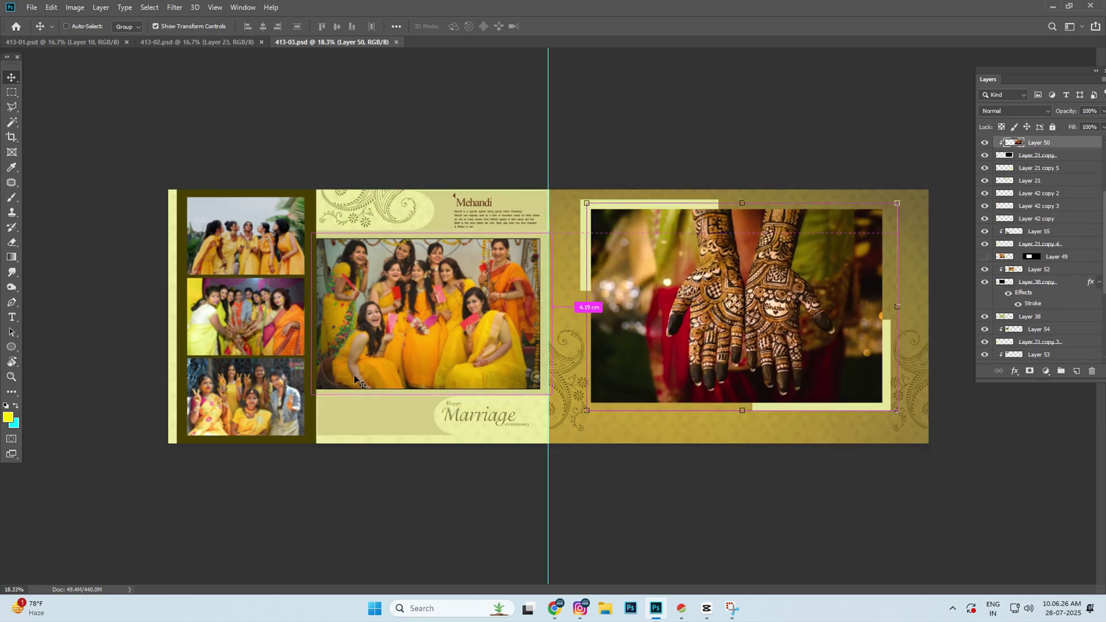
left_click_drag(436, 324, 383, 416)
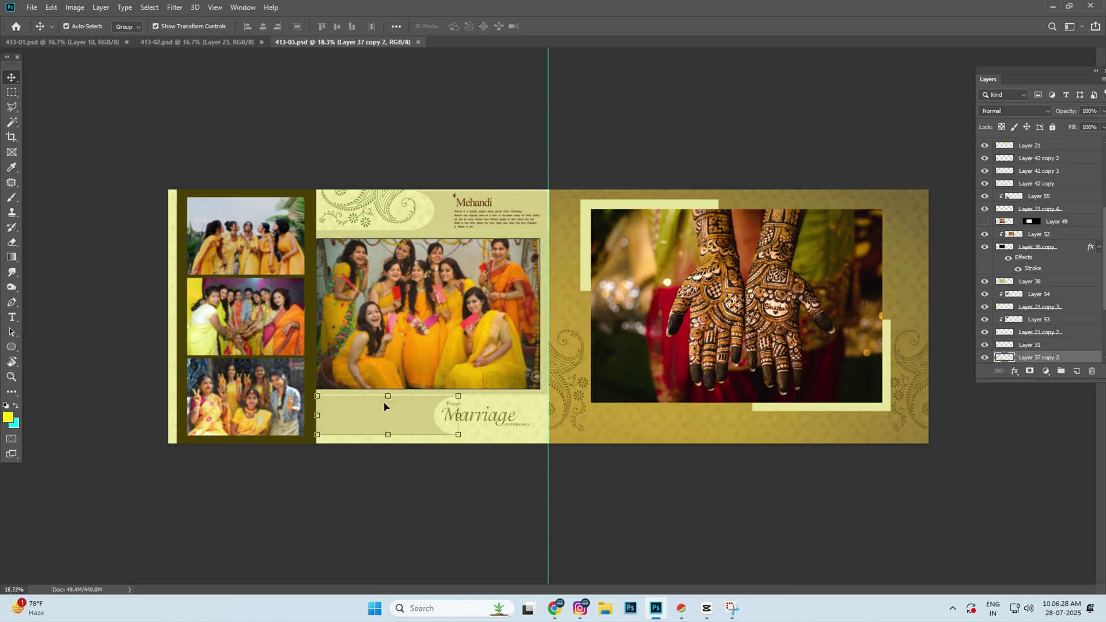
left_click(486, 421)
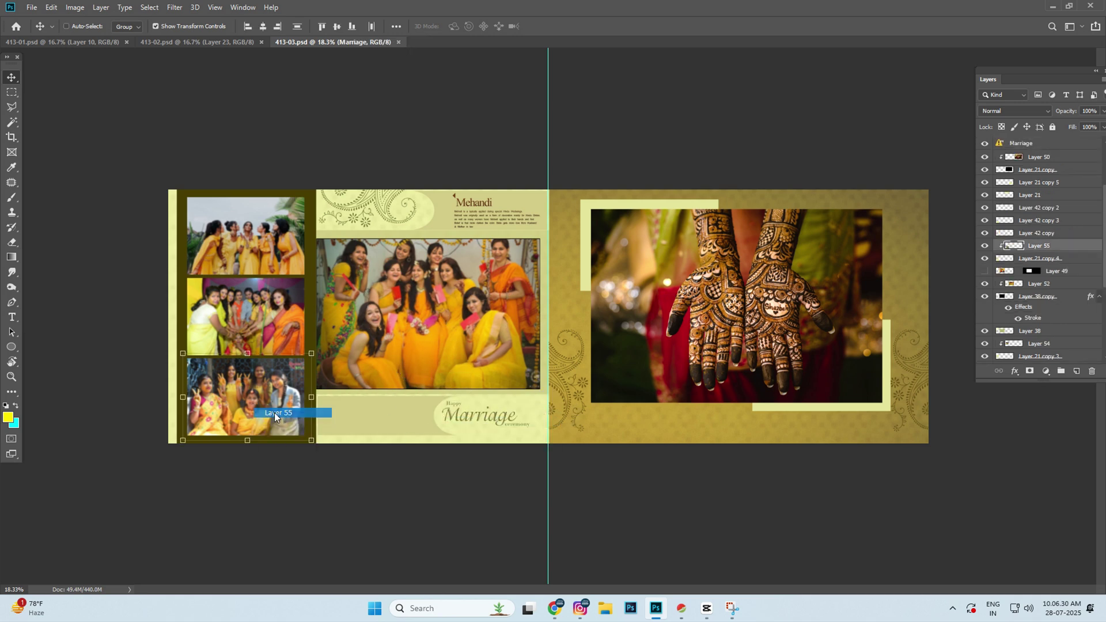
left_click(275, 412)
Step: Select Layer 54, move the Layer 42 copy 3 paisley ornament, and close 413-03 without saving
right_click(271, 314)
left_click(273, 333)
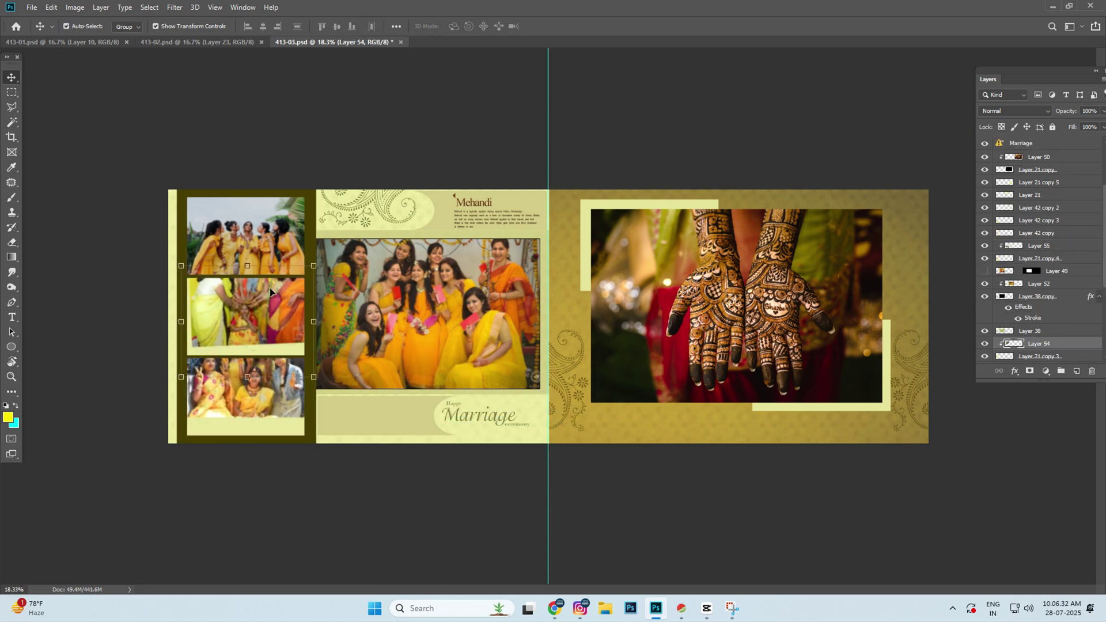
right_click(274, 233)
left_click(281, 247)
key("ctrl")
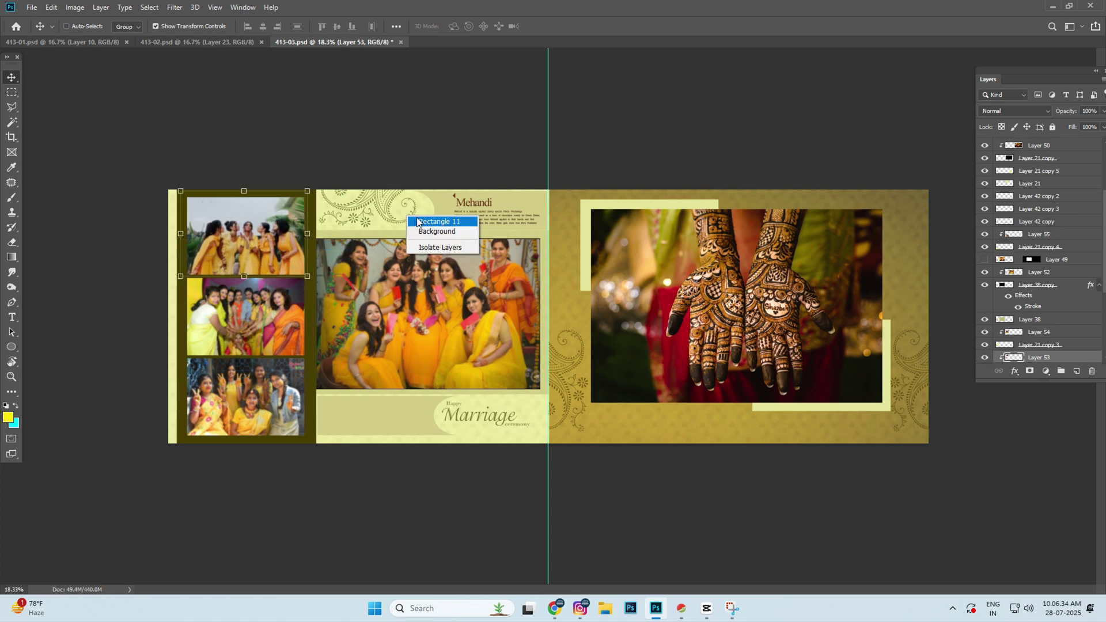
left_click(418, 223)
left_click_drag(418, 223, 374, 238)
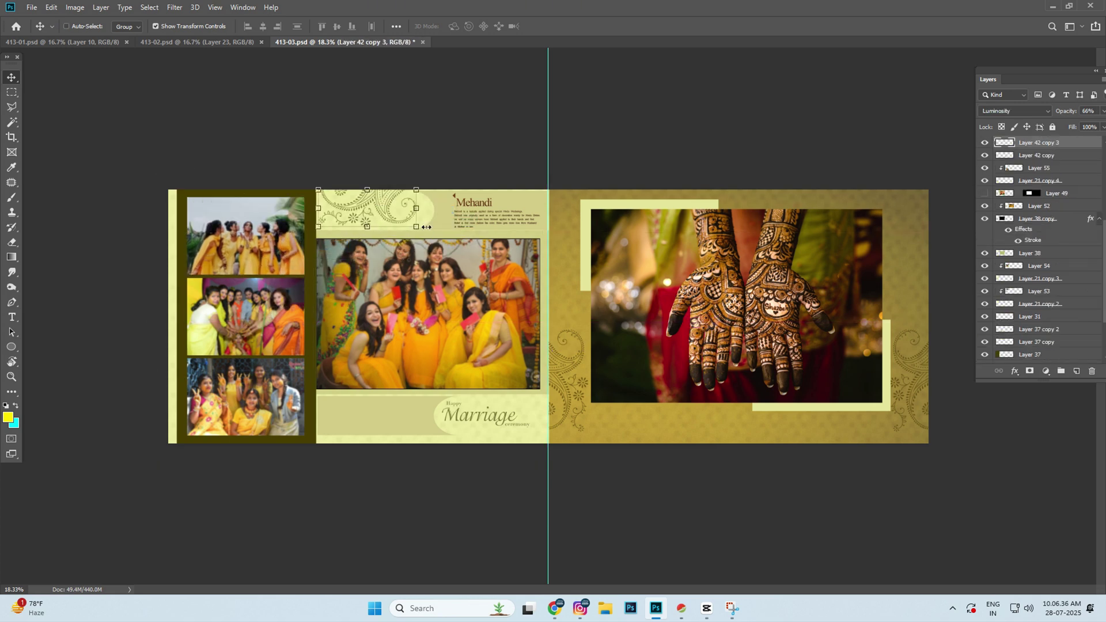
key("ctrl+w")
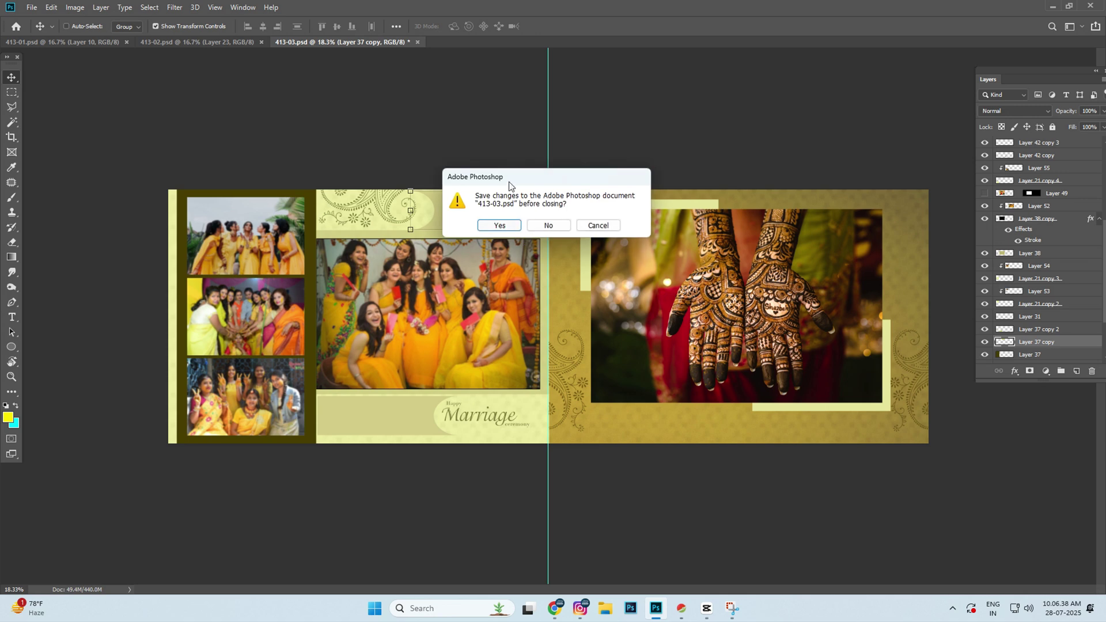
left_click(543, 225)
scroll(580, 283, "up", 1)
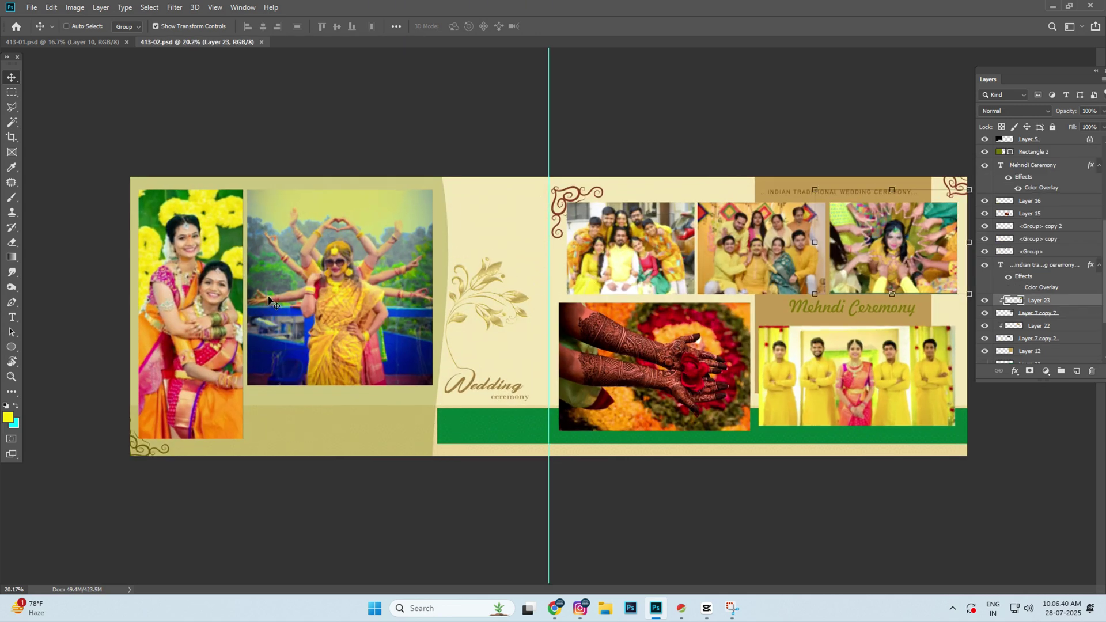
left_click(325, 303)
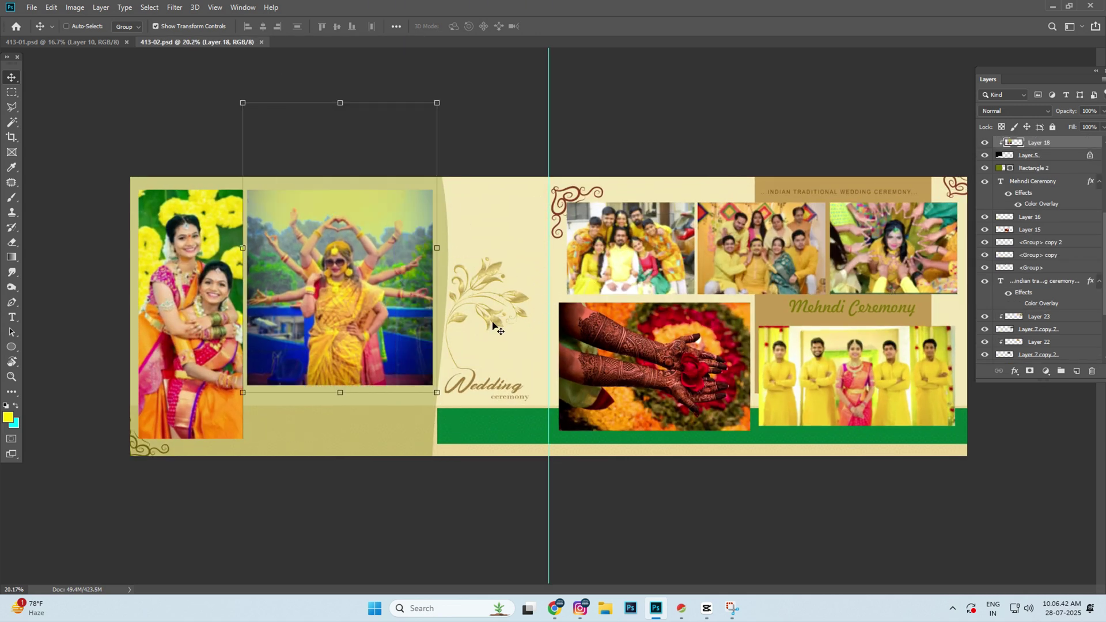
left_click(175, 375)
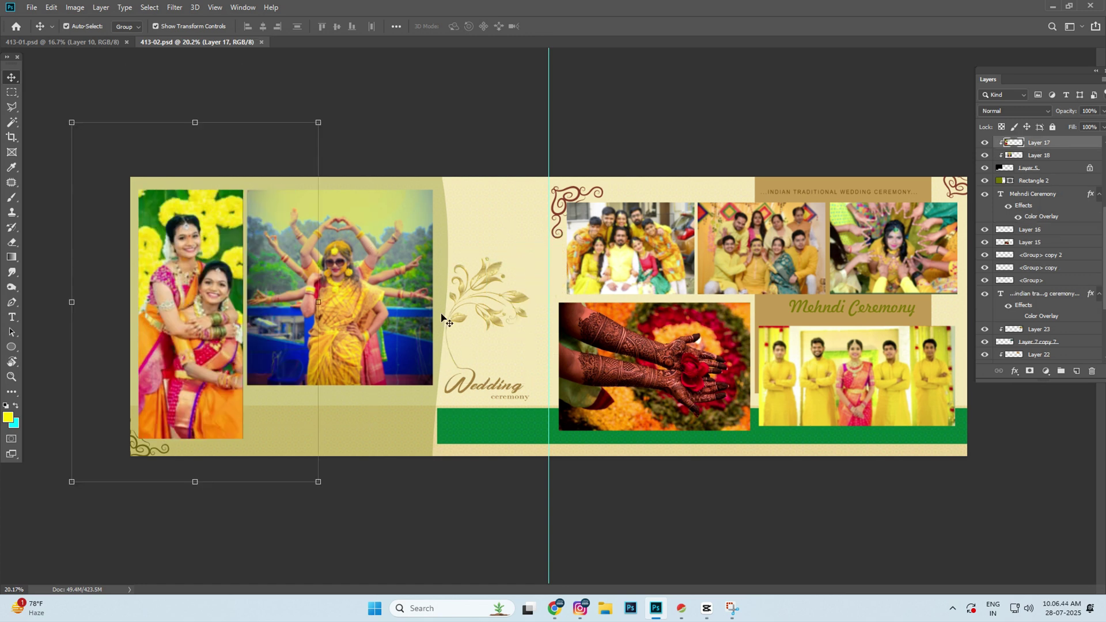
left_click(641, 258)
left_click(739, 255)
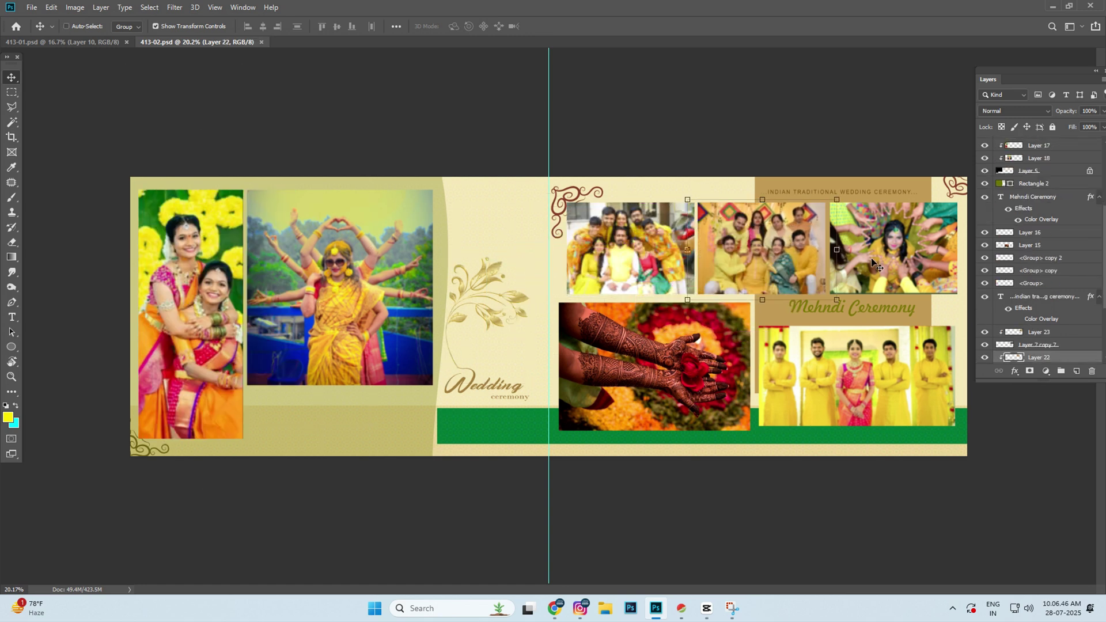
right_click(891, 238)
left_click(908, 243)
left_click_drag(907, 253, 896, 376)
right_click(618, 354)
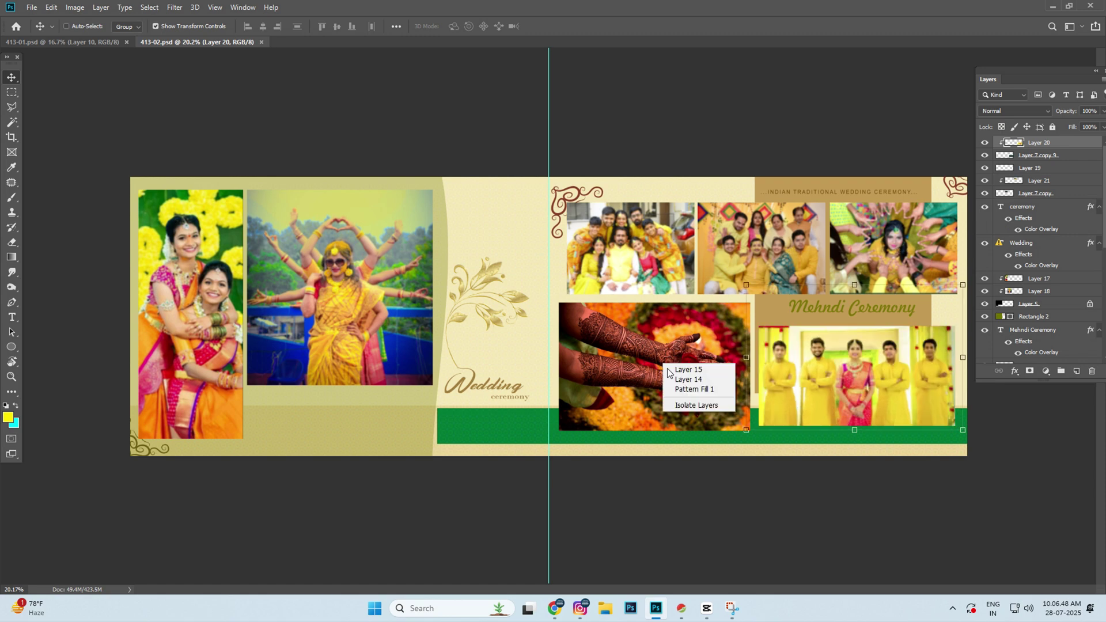
left_click(628, 378)
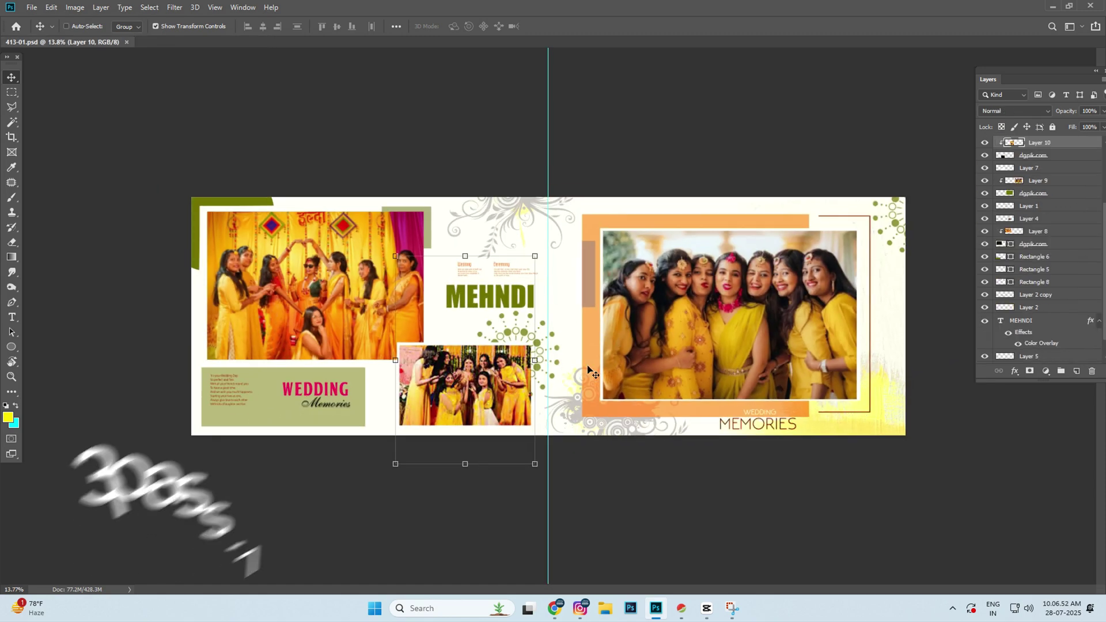
Step: Reposition the Layer 10 group photo in its frame, then select the MEHNDI title layer
right_click(678, 327)
left_click(689, 338)
left_click_drag(470, 381, 496, 337)
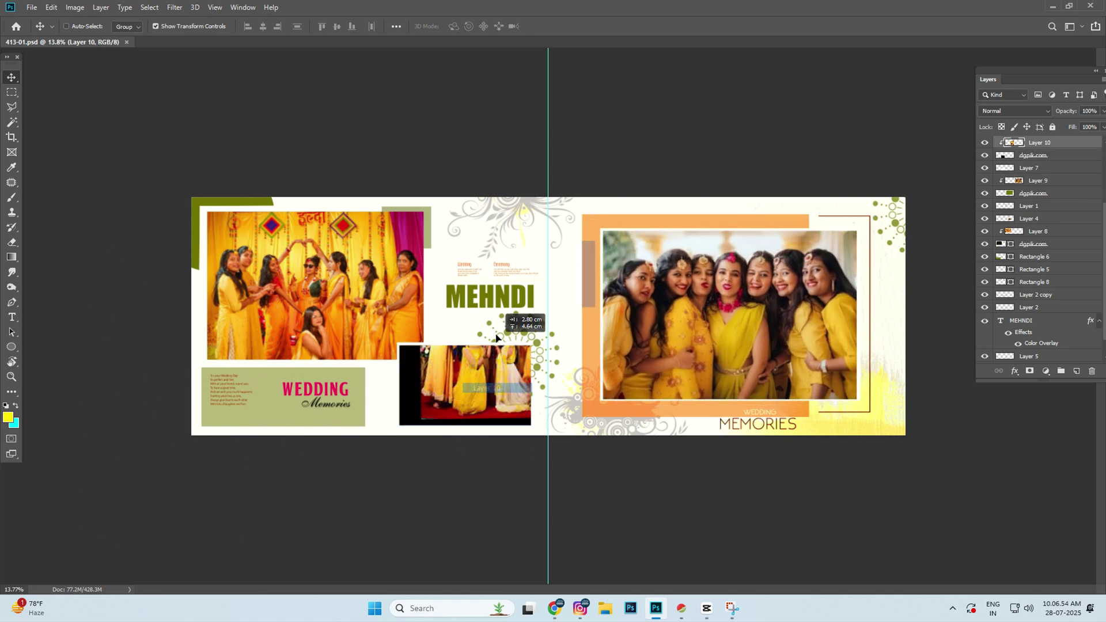
right_click(396, 305)
left_click(415, 311)
right_click(496, 291)
left_click(510, 295)
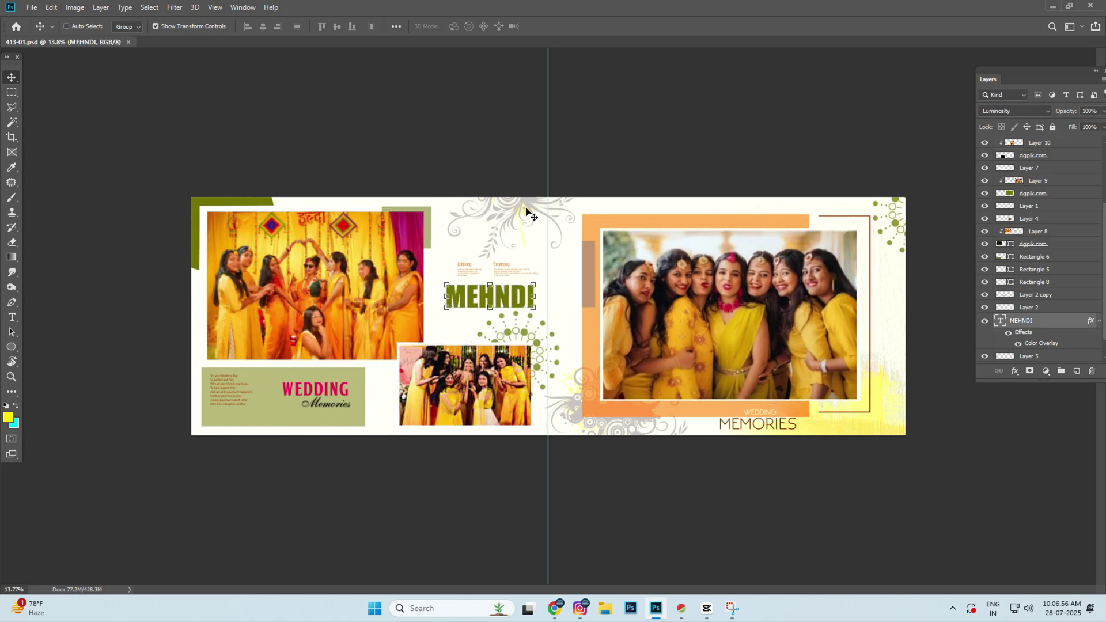
Step: Select background Layer 5, then the WEDDING title, and start a free transform on it
right_click(526, 213)
left_click(550, 218)
left_click(346, 385, "ctrl")
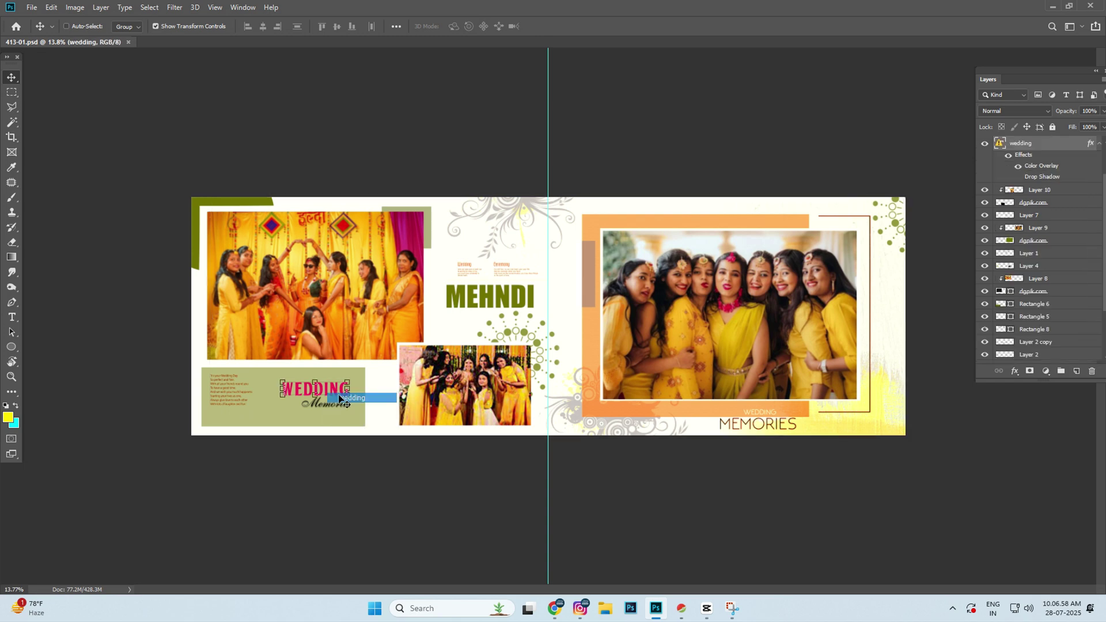
key("ctrl+t")
key("Return")
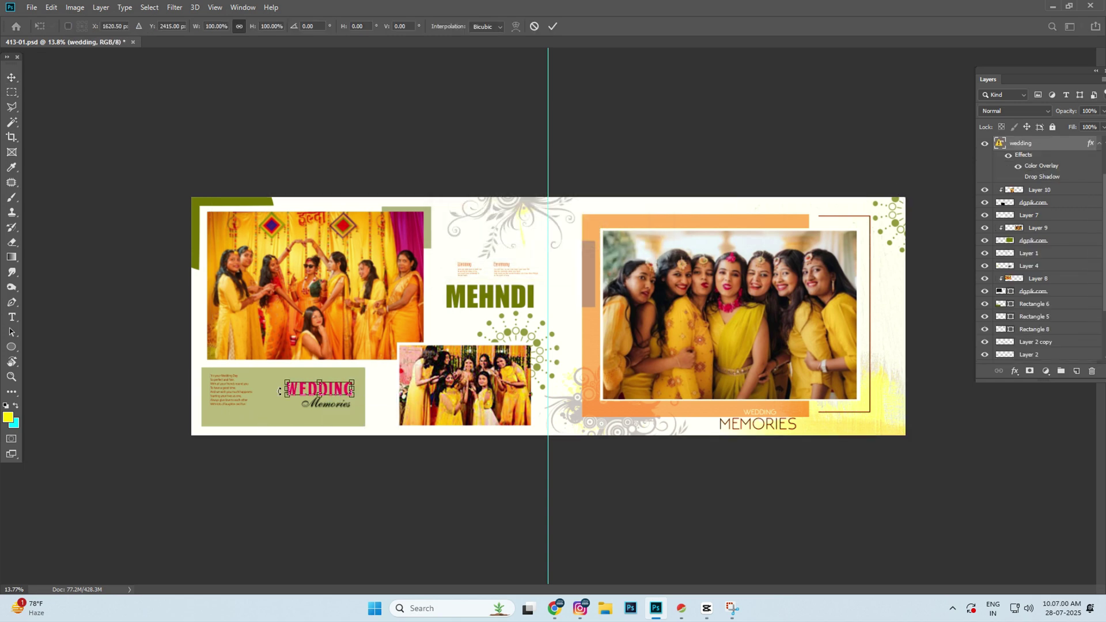